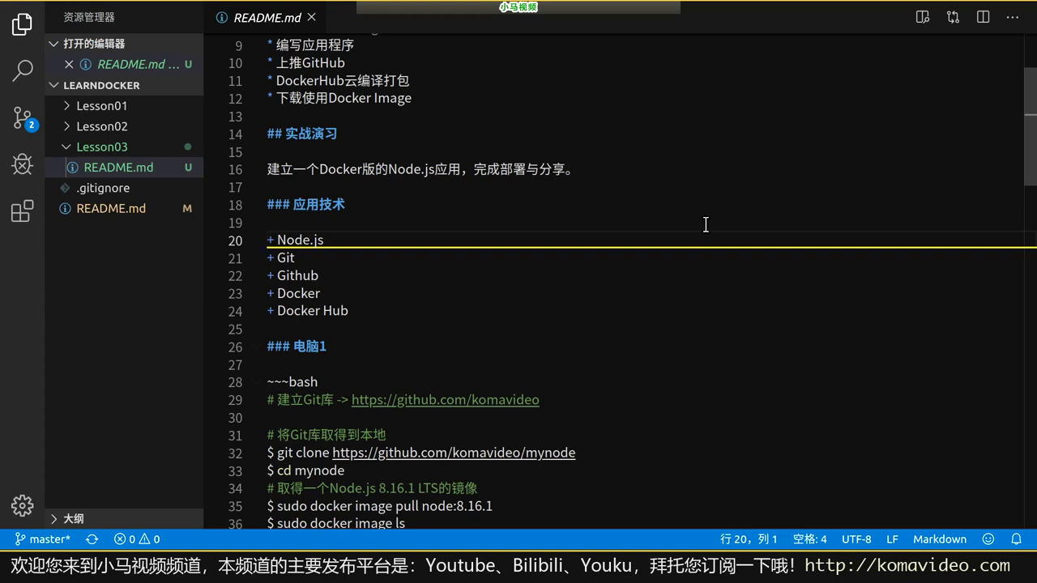
Review the 应用技术 technology list and the Git repository note under 电脑1 in the Lesson03 README.
key("Down")
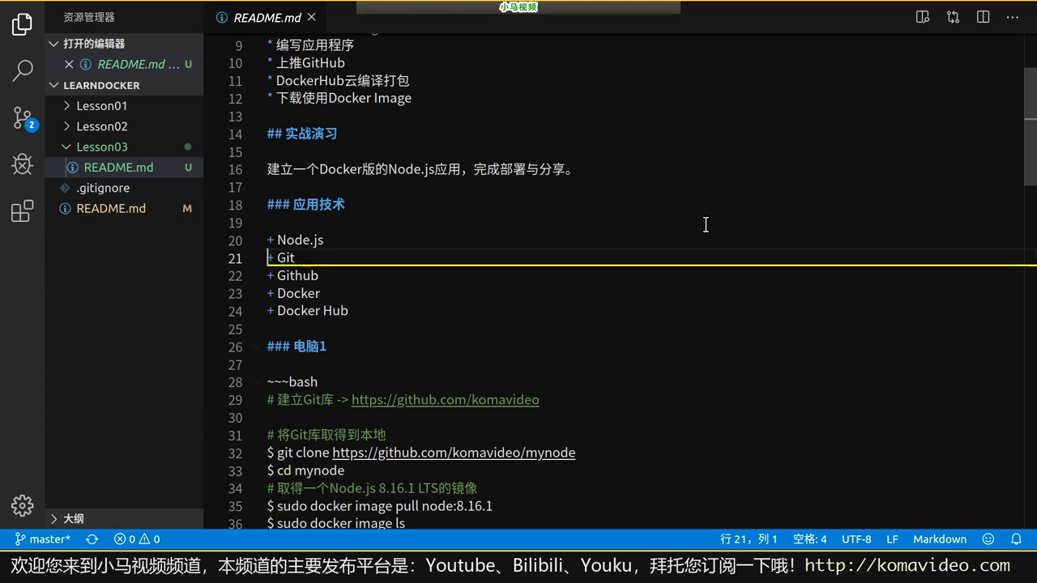
key("Down")
key("Down")
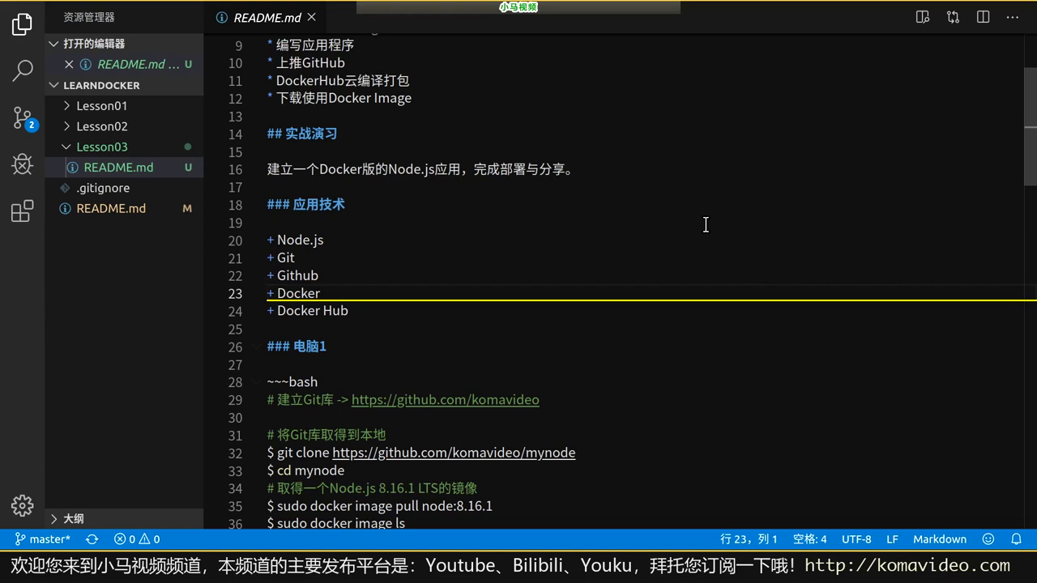
key("Down")
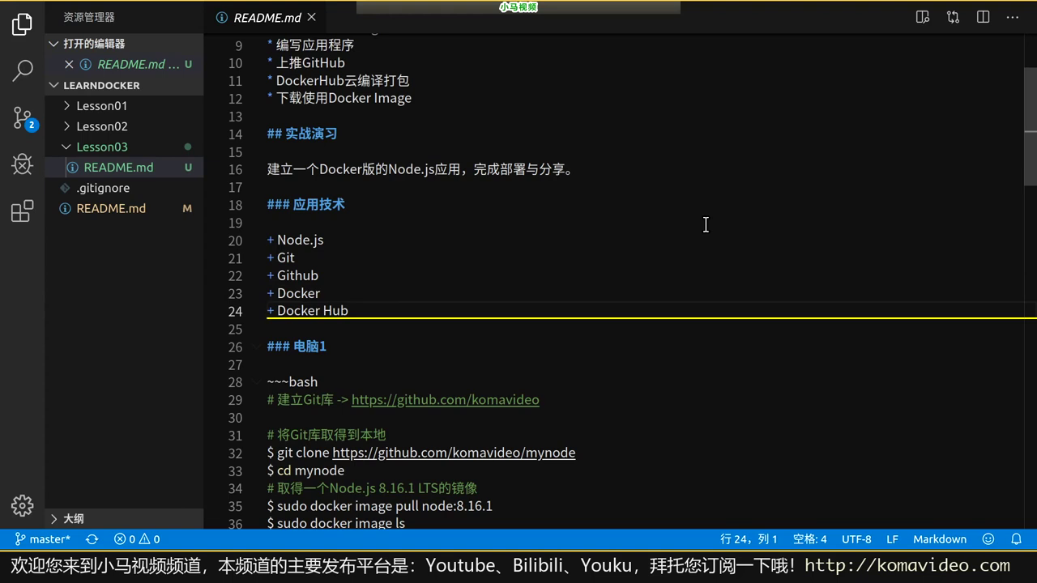
scroll(705, 225, "down", 5)
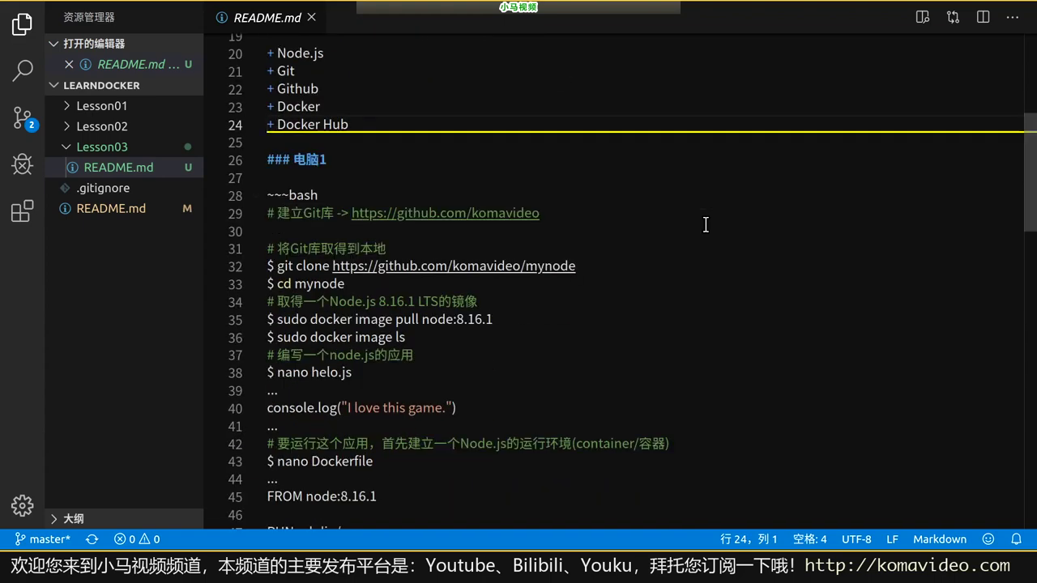
left_click(640, 206)
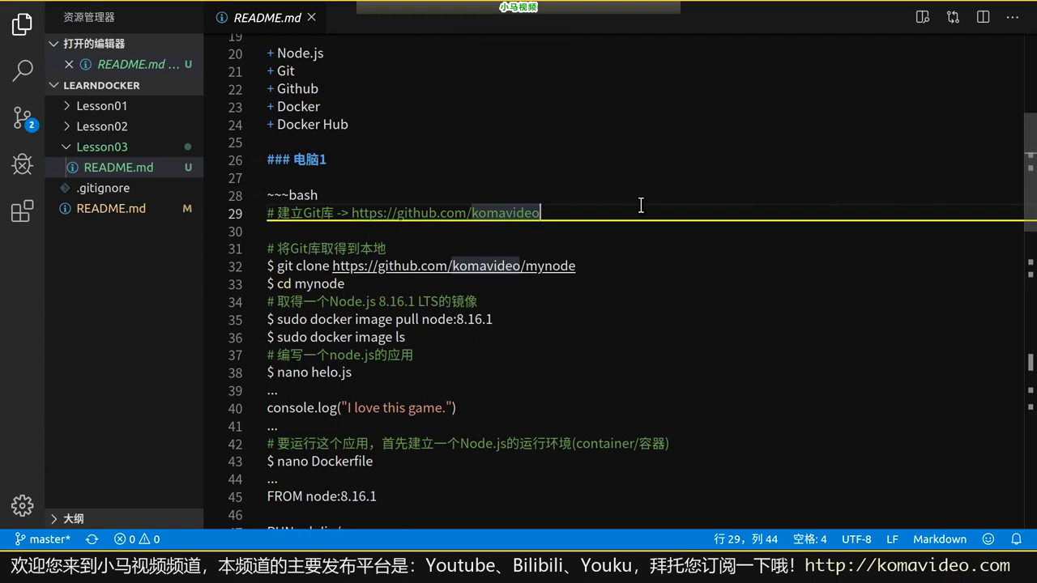
Switch to Chrome and start a new GitHub repository named mynode.
key("alt+Tab")
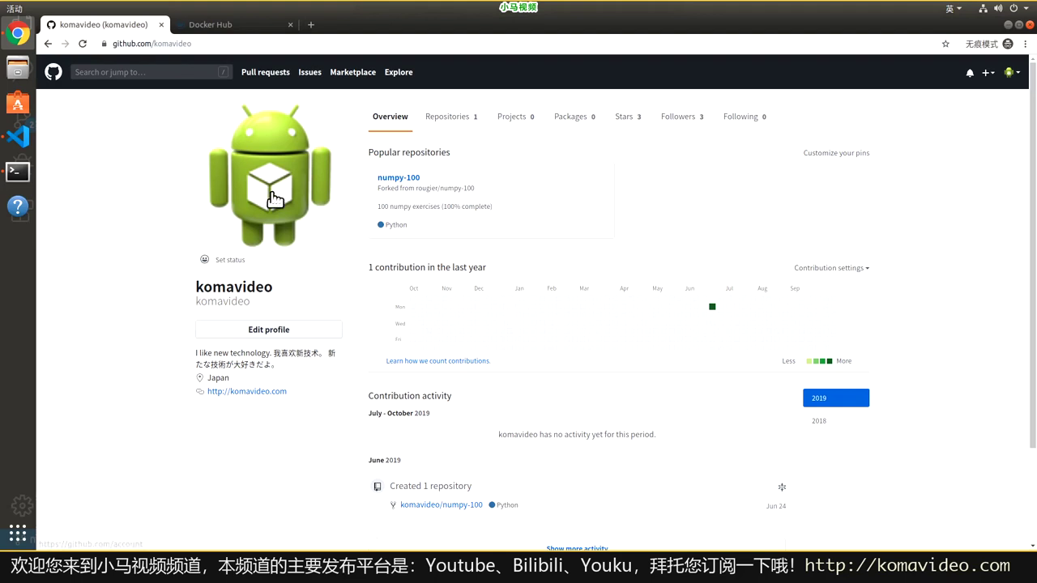
left_click(989, 72)
left_click(931, 89)
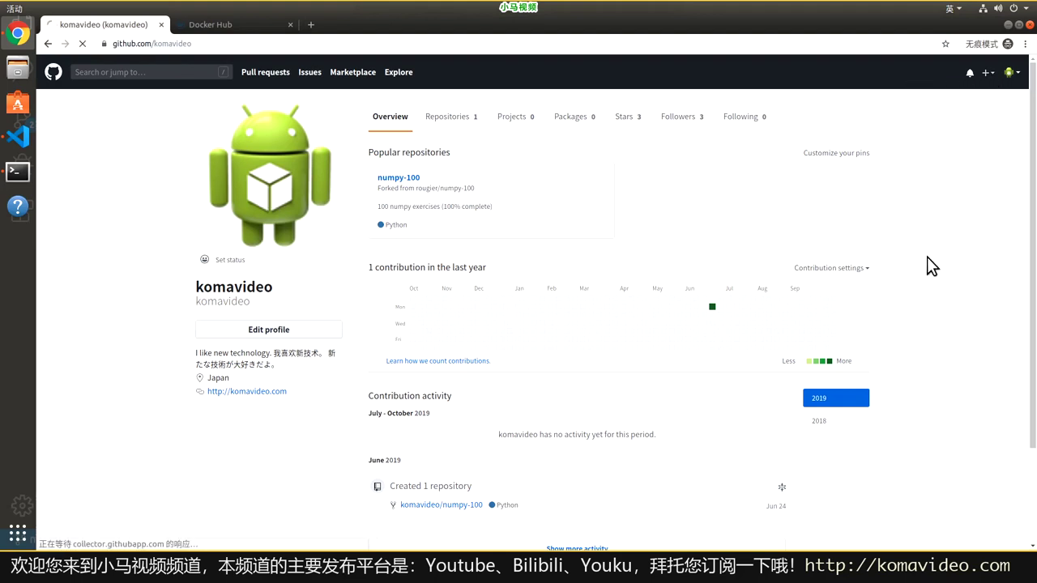
left_click(486, 206)
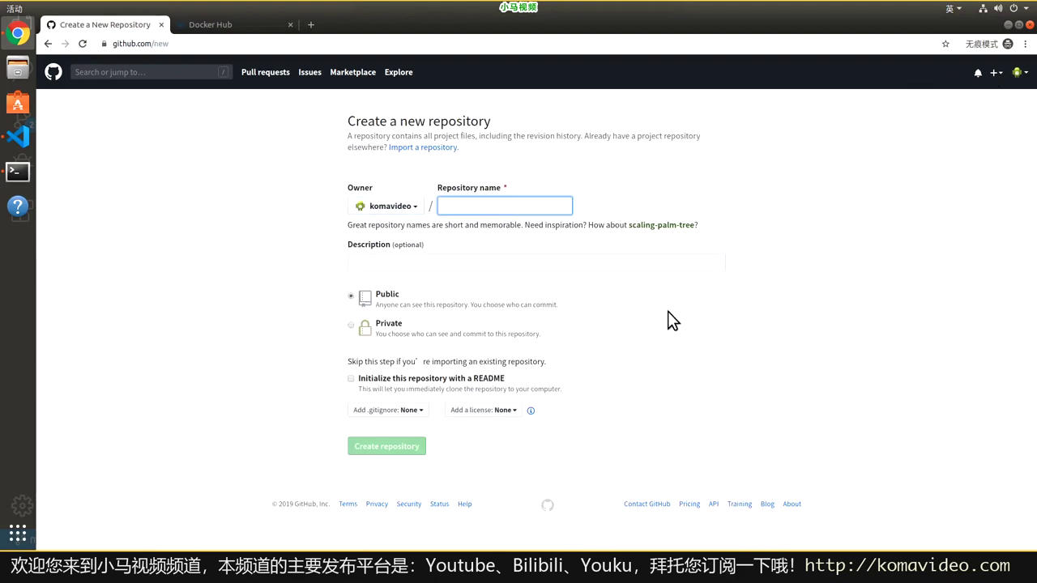
type("mynode")
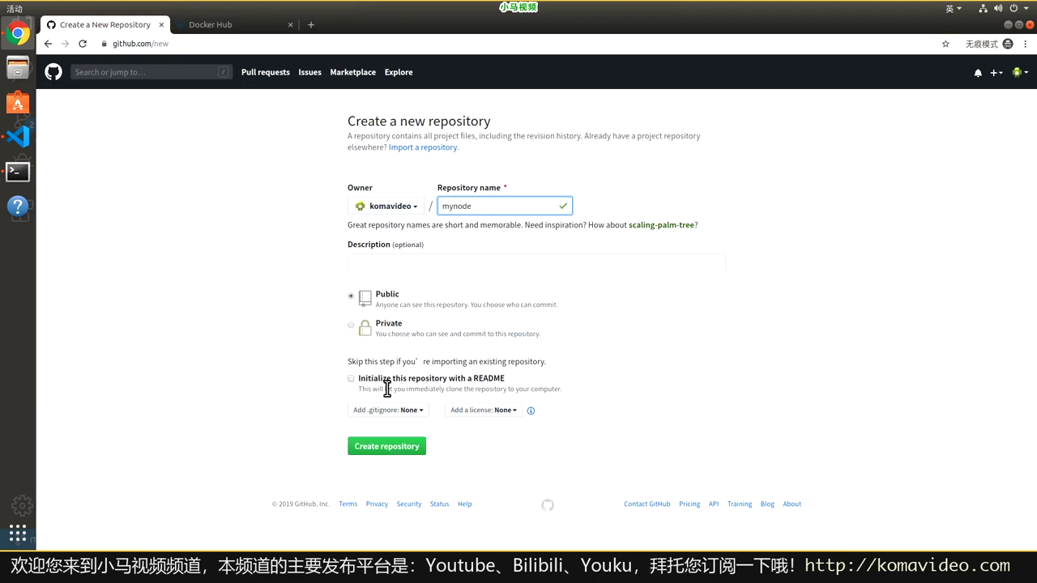
Create the repository with a README, the Node .gitignore template and the GNU General Public License v3.0.
left_click(352, 380)
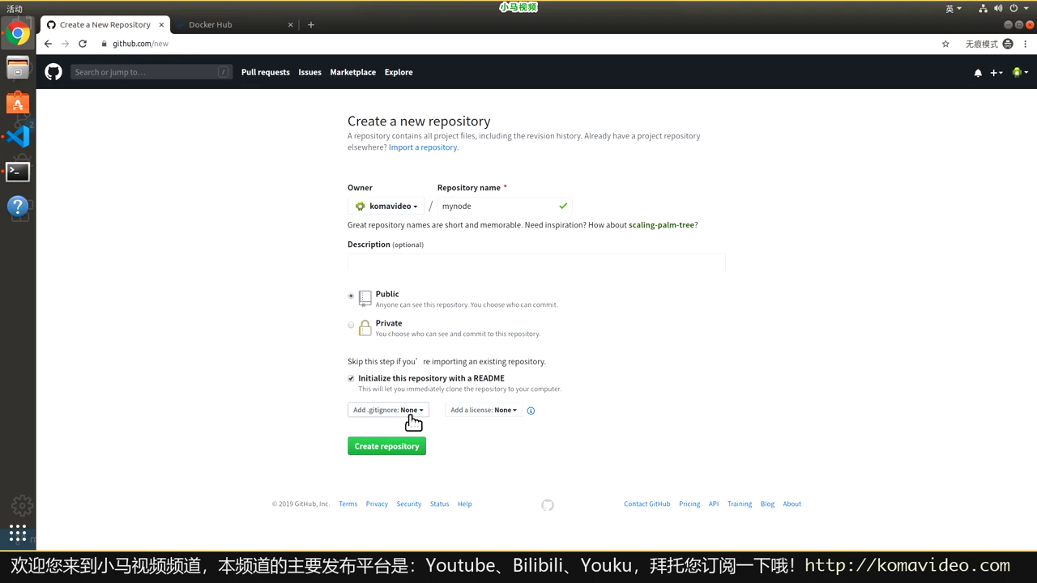
left_click(403, 411)
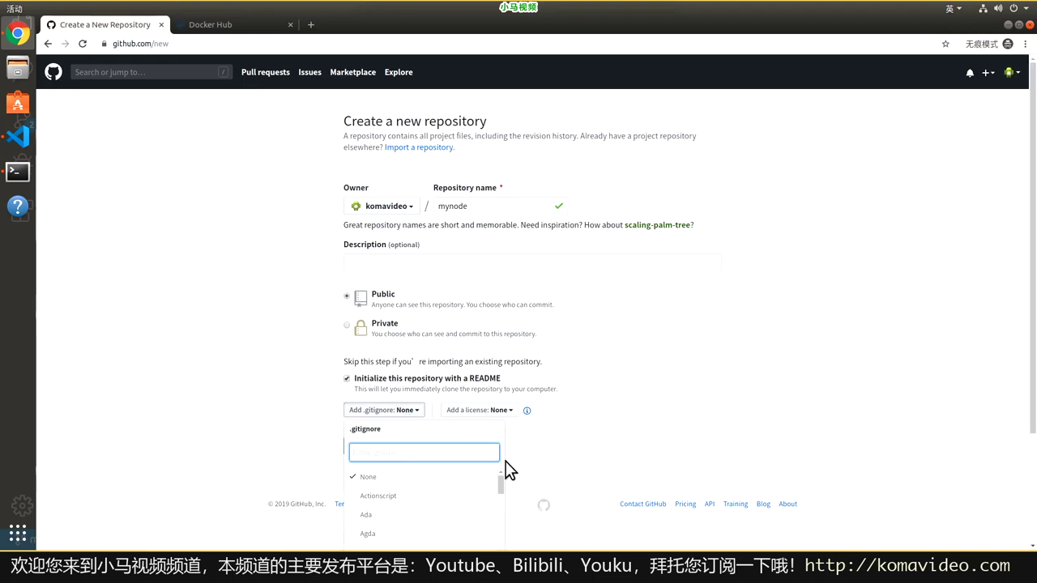
type("node")
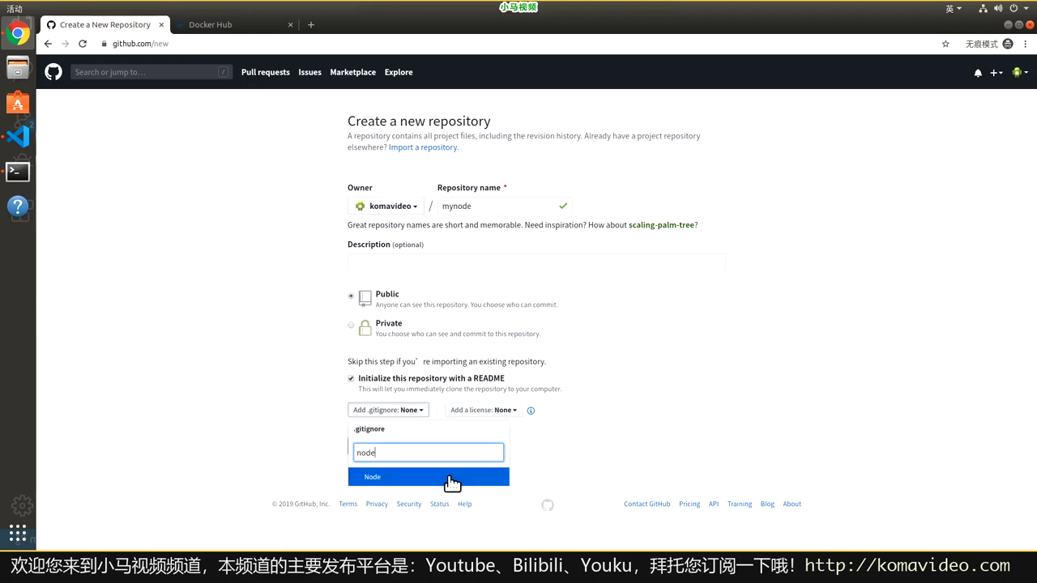
left_click(452, 478)
left_click(486, 410)
type("gpl")
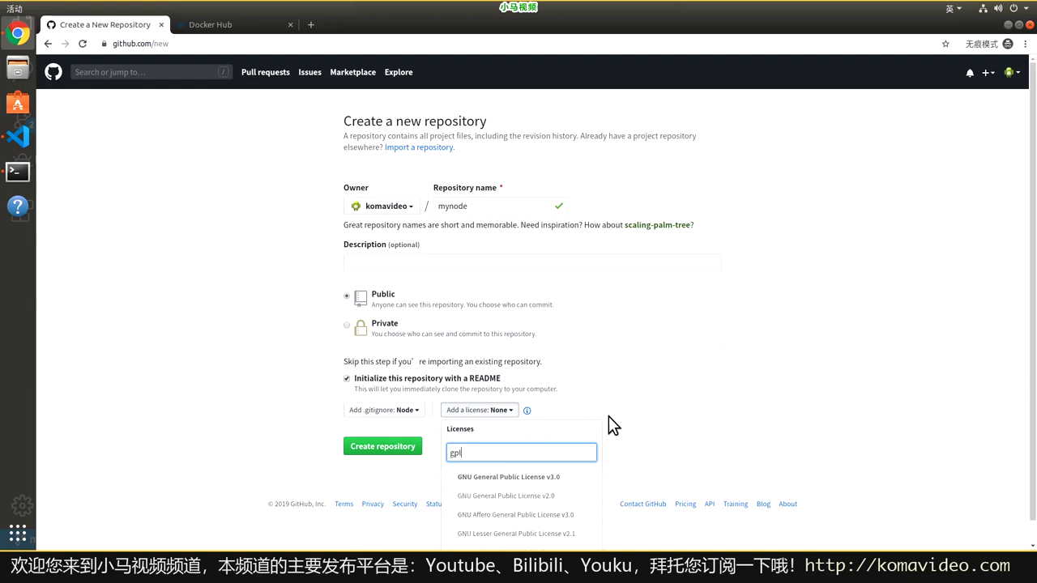
left_click(590, 477)
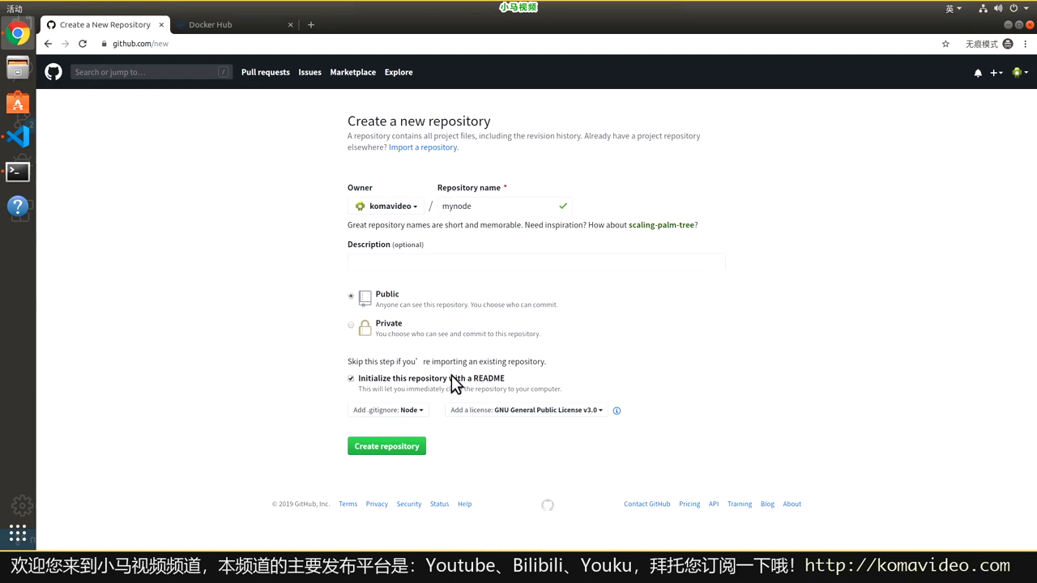
left_click(372, 448)
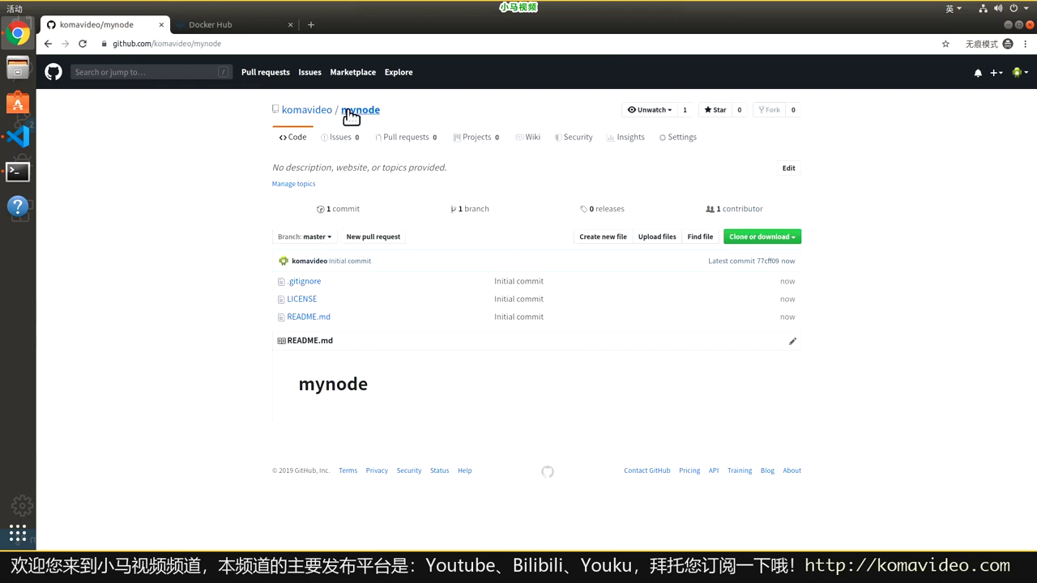
Copy the mynode repository's URL and switch to the terminal.
left_click(247, 45)
key("ctrl+c")
key("alt+Tab")
key("alt+Tab")
key("Return")
key("Return")
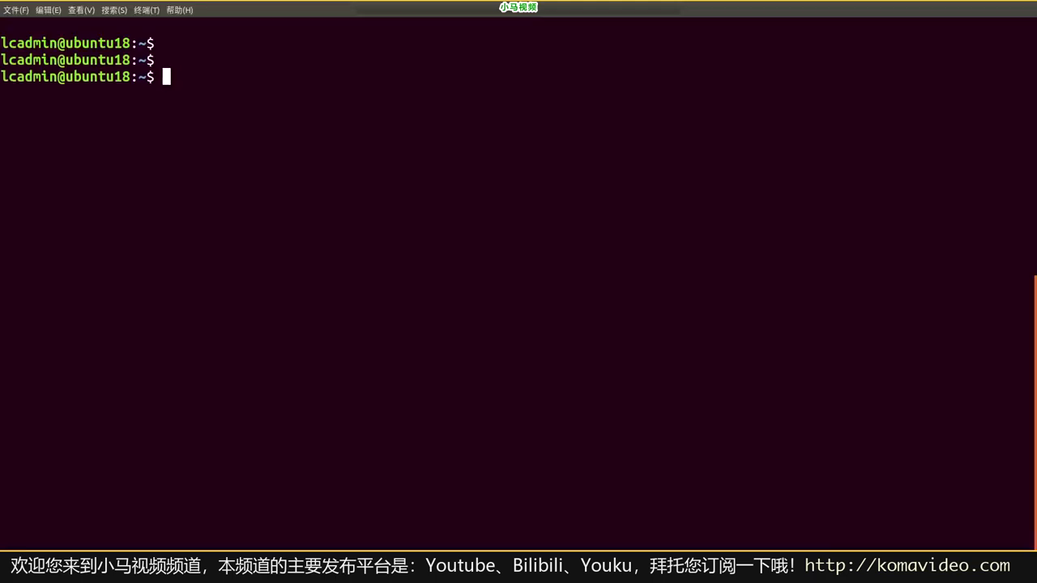
Make a directory named mydocker in the home folder and change into it.
type("mkdir my")
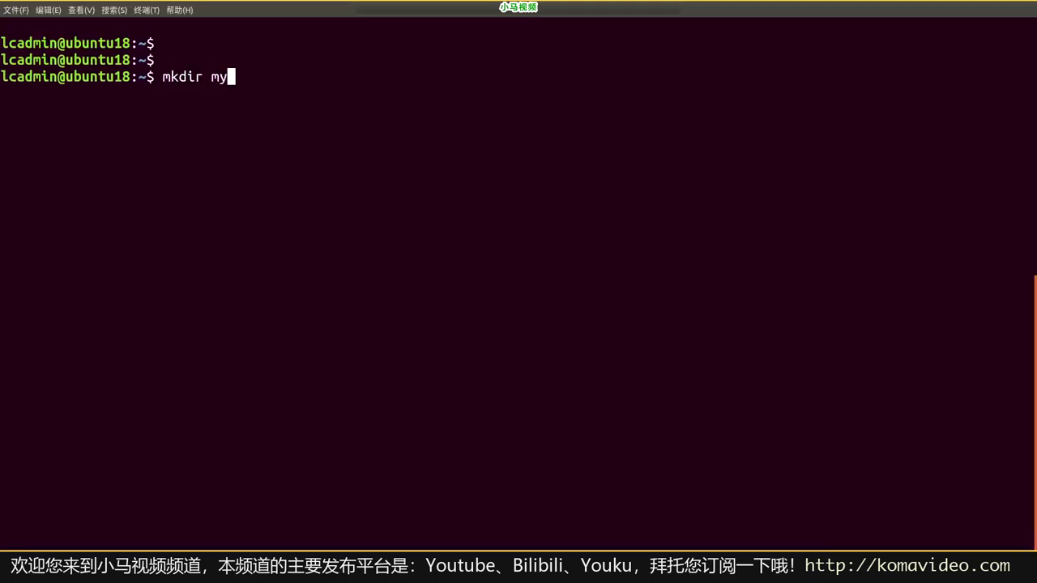
type("docker")
key("Return")
type("cd my")
key("Tab")
key("Return")
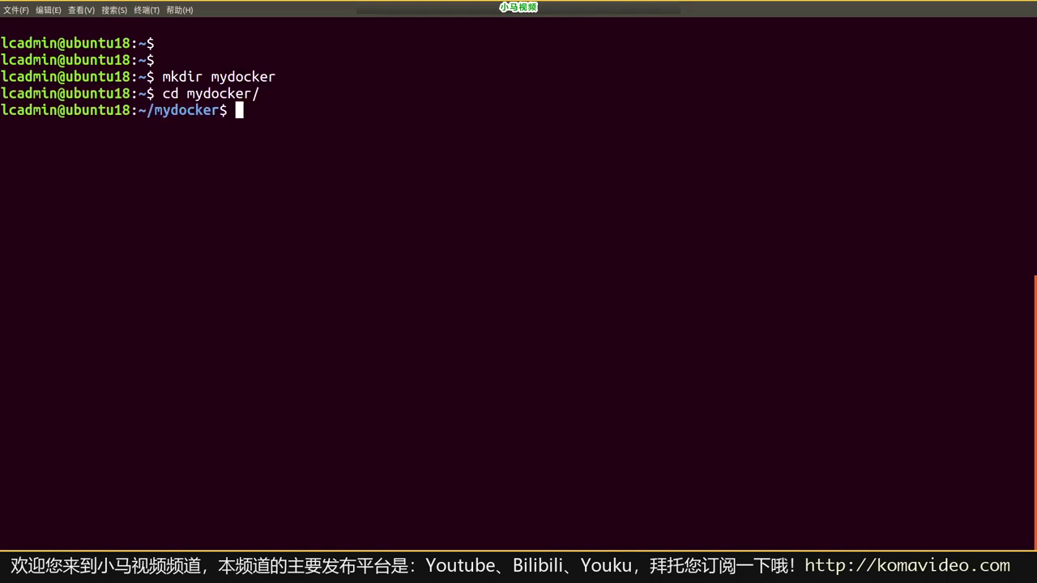
type("git clone")
key("ctrl+shift+v")
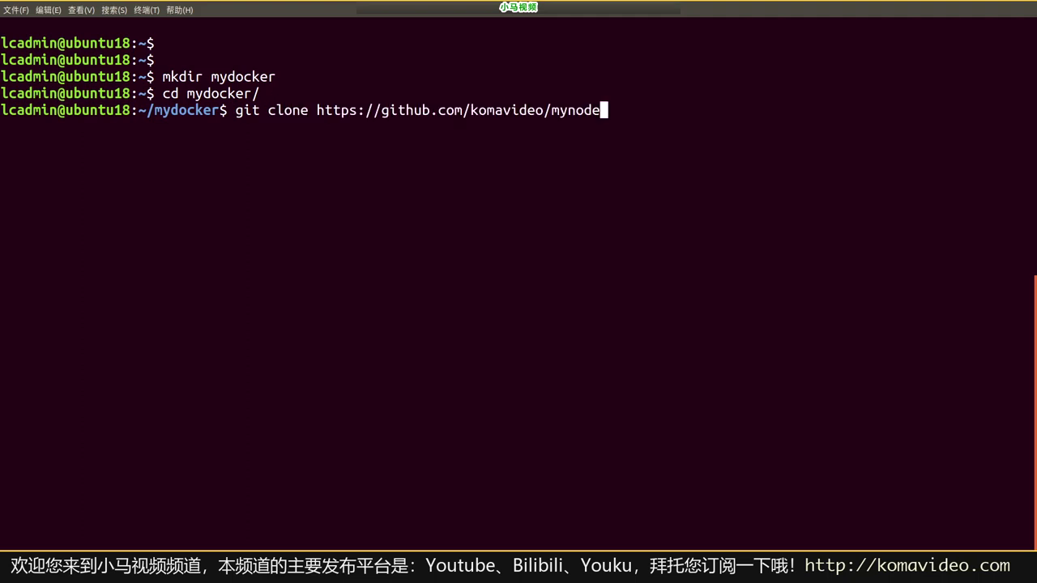
key("Return")
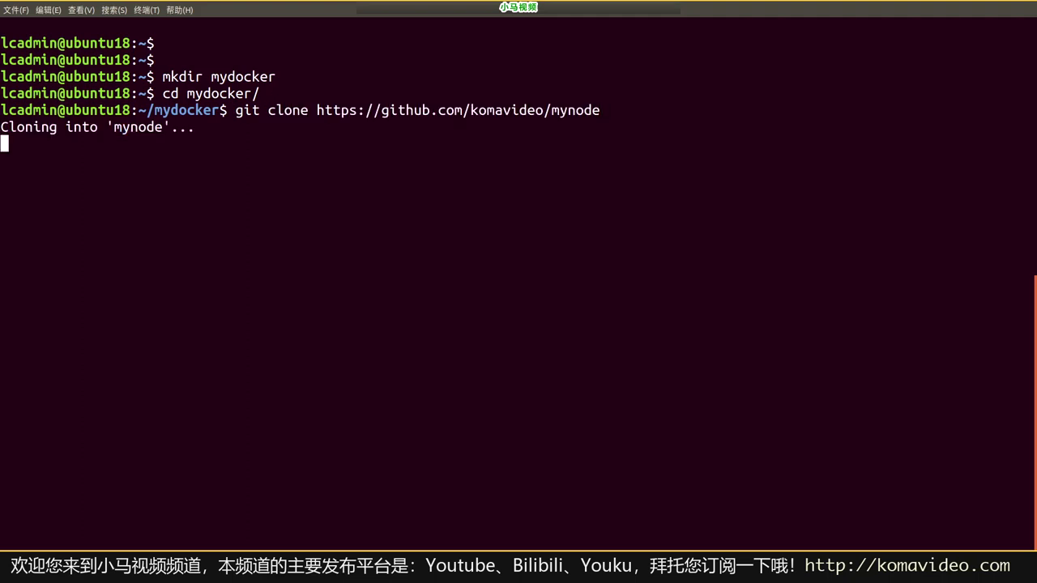
Change into the cloned mynode directory and list its files in detail with ll.
type("cd m")
key("Tab")
key("Return")
type("ll")
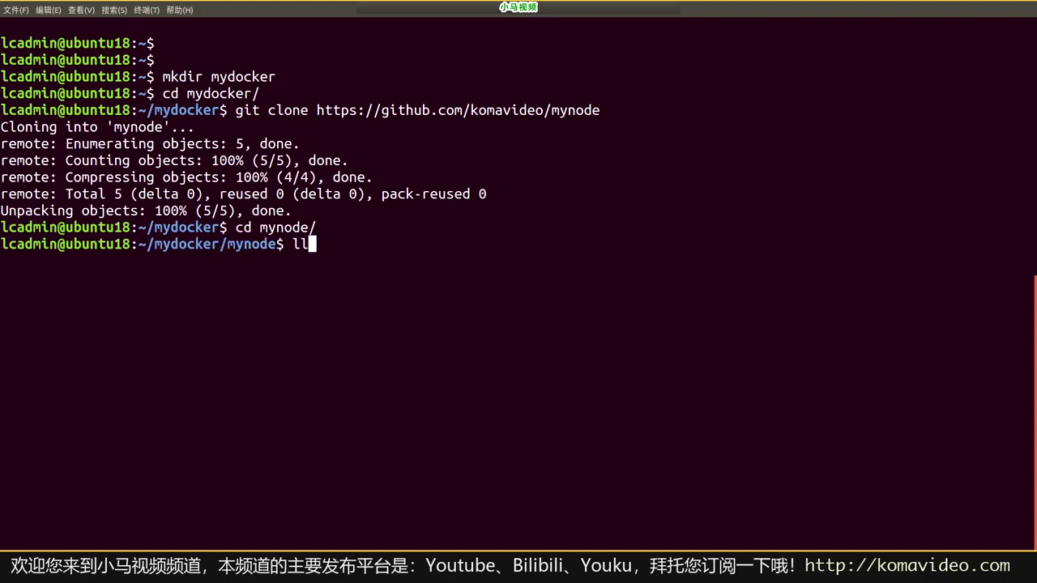
key("Return")
Switch to Visual Studio Code and review the README's lines on creating the Git repository, cloning it and pulling the Node.js image.
key("alt+Tab")
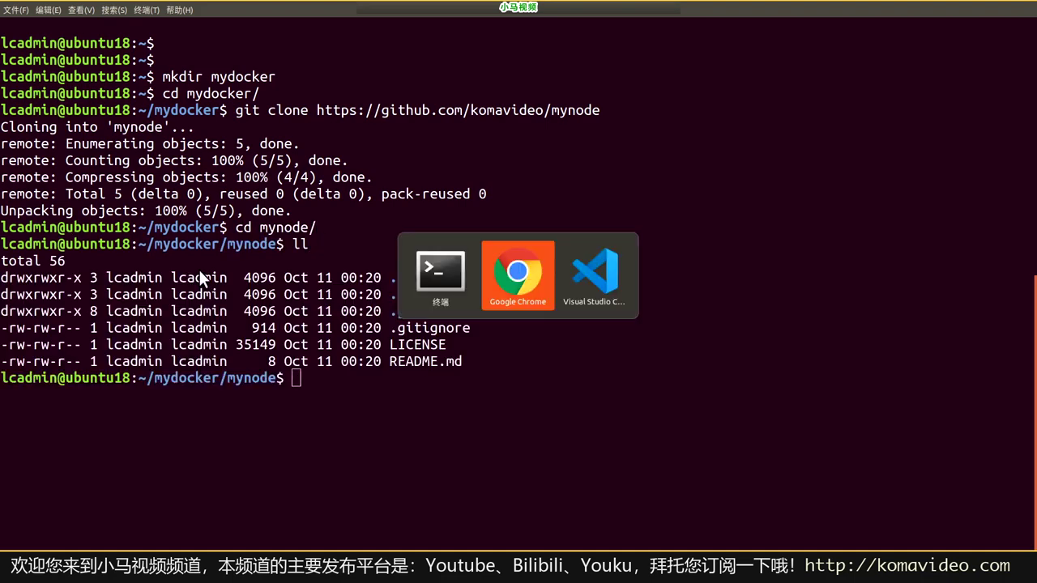
key("alt+Tab")
key("alt+Tab")
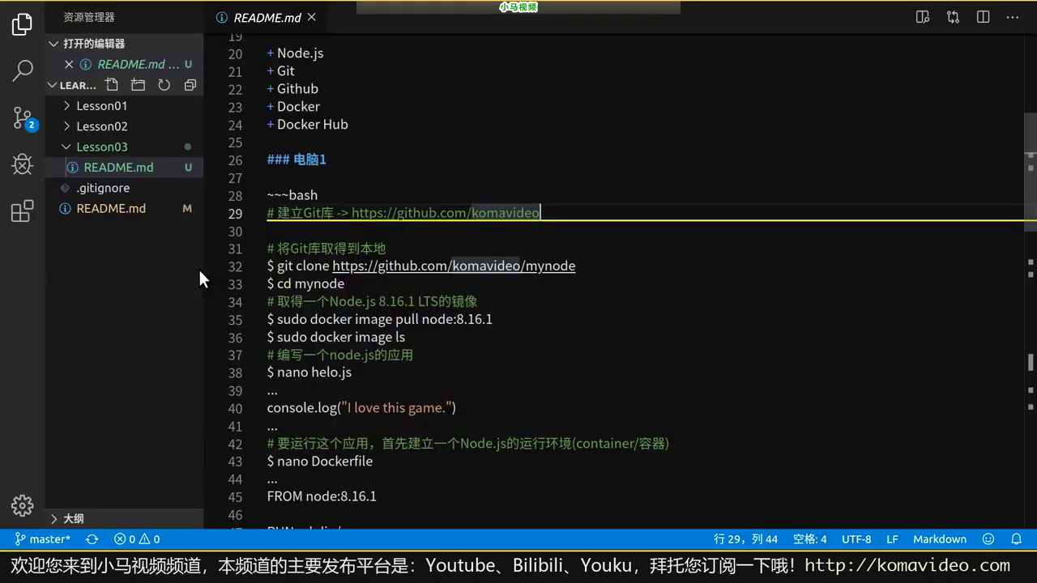
left_click_drag(574, 213, 472, 212)
left_click_drag(390, 211, 260, 212)
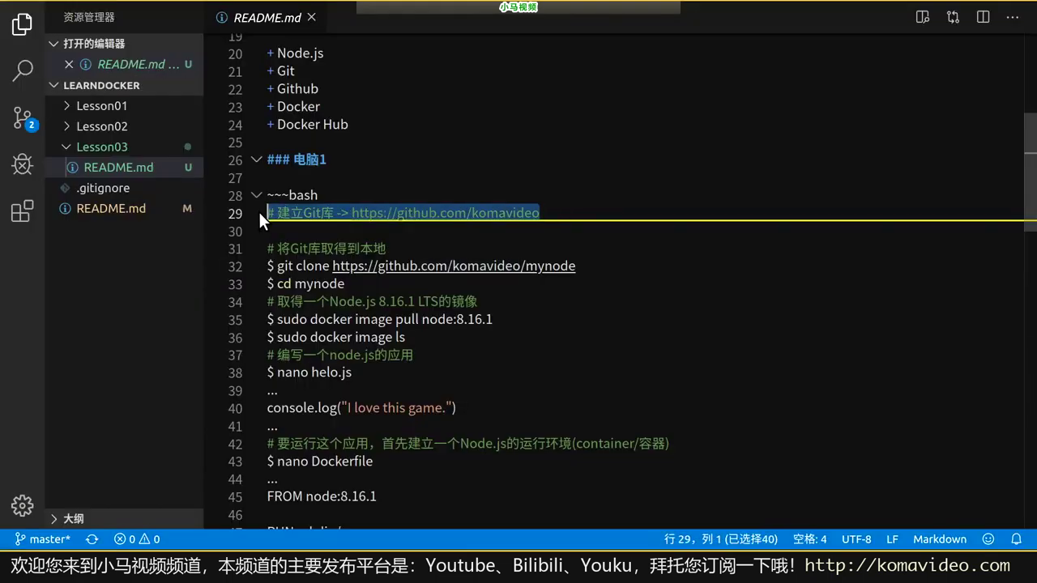
left_click(594, 231)
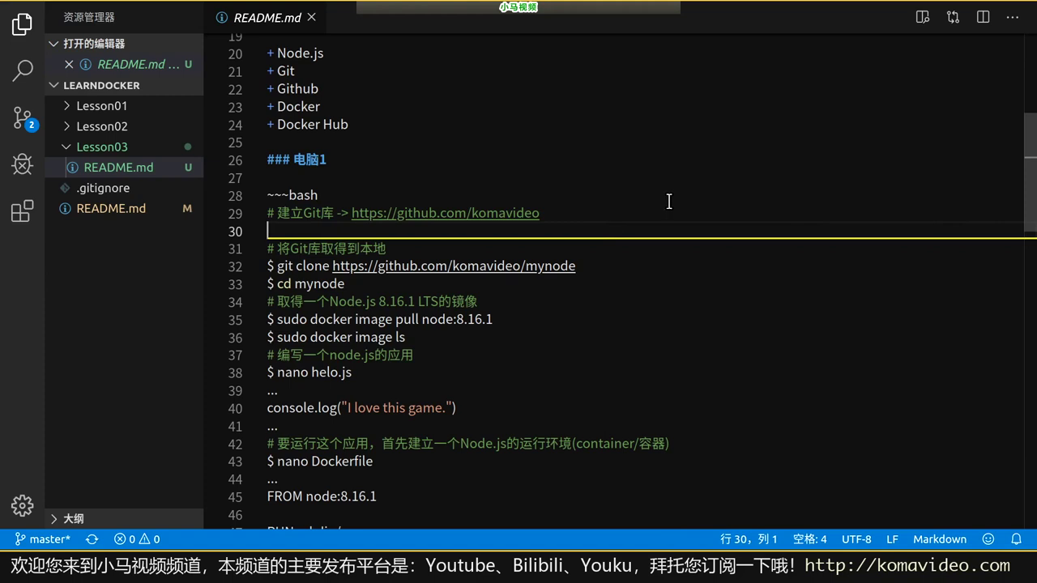
scroll(685, 202, "down", 2)
key("Down")
key("End")
key("Down")
key("Home")
key("shift+Down")
key("shift+Down")
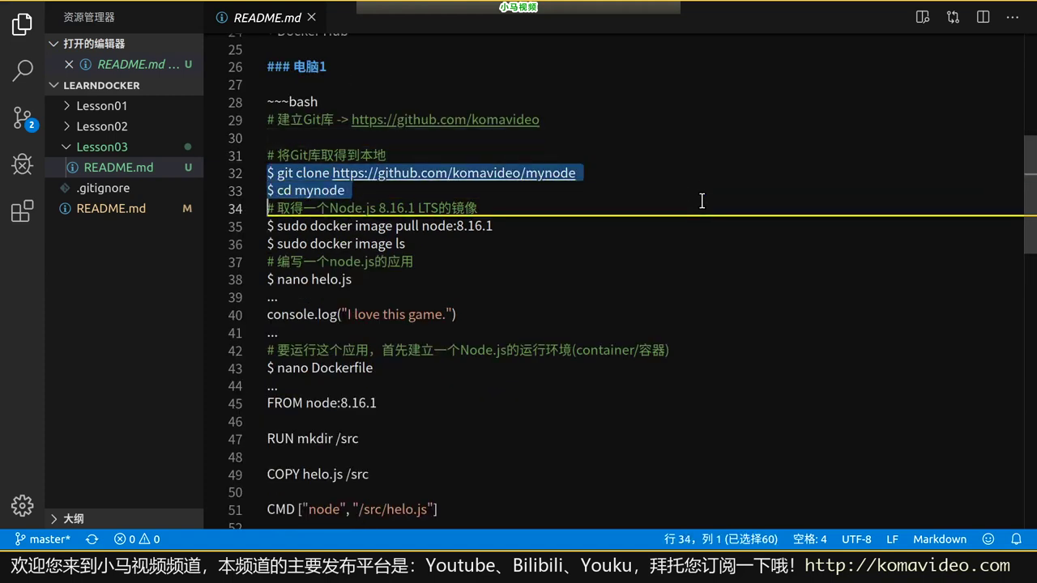
key("Down")
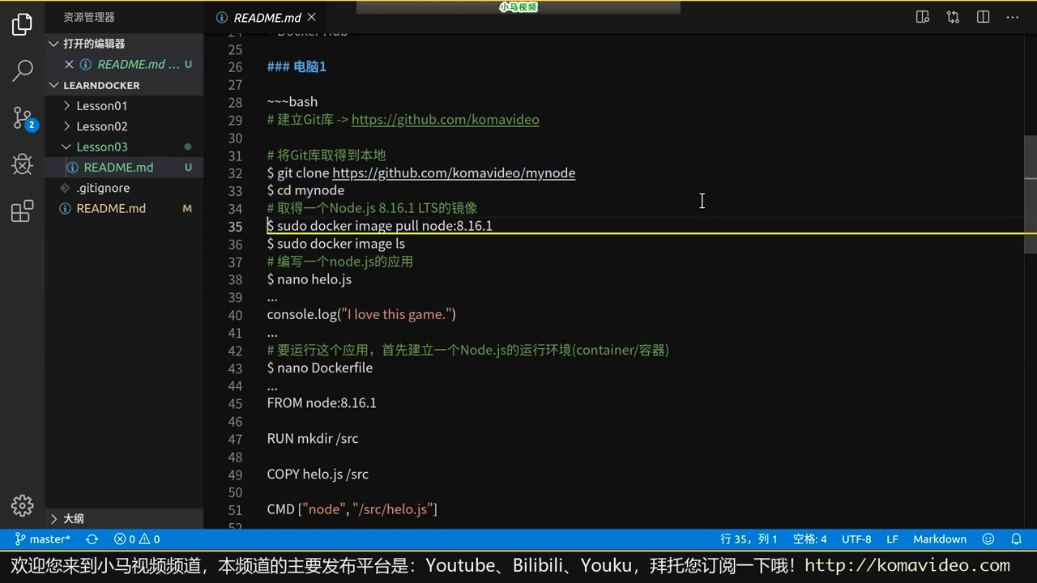
key("Delete")
key("ctrl+z")
key("ctrl+s")
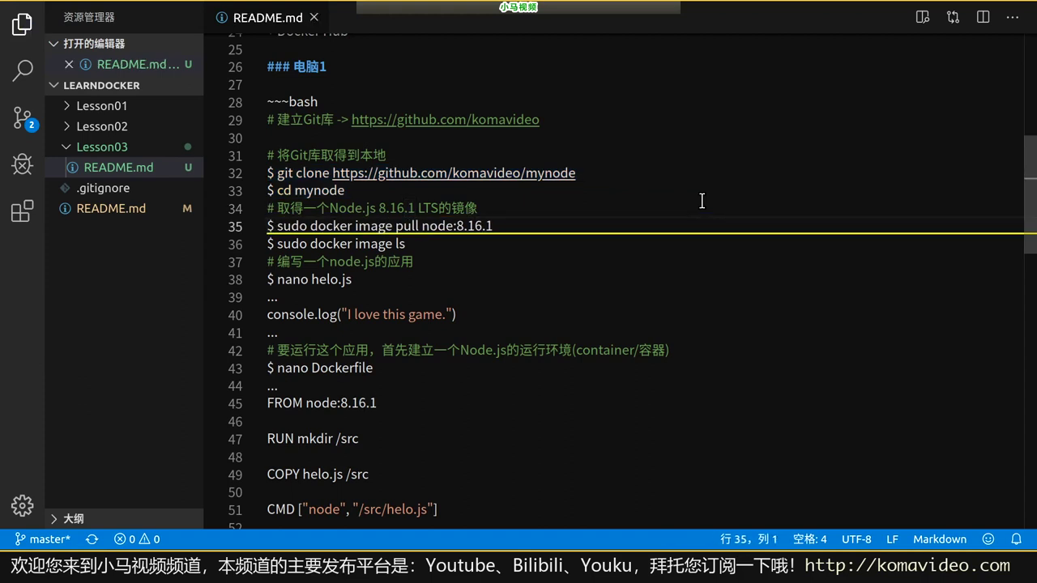
Highlight the version tag 8.16.1 in the README's docker image pull command.
key("End")
key("shift+Left")
key("shift+Left")
key("shift+Left")
key("shift+Left")
key("shift+Left")
key("shift+Left")
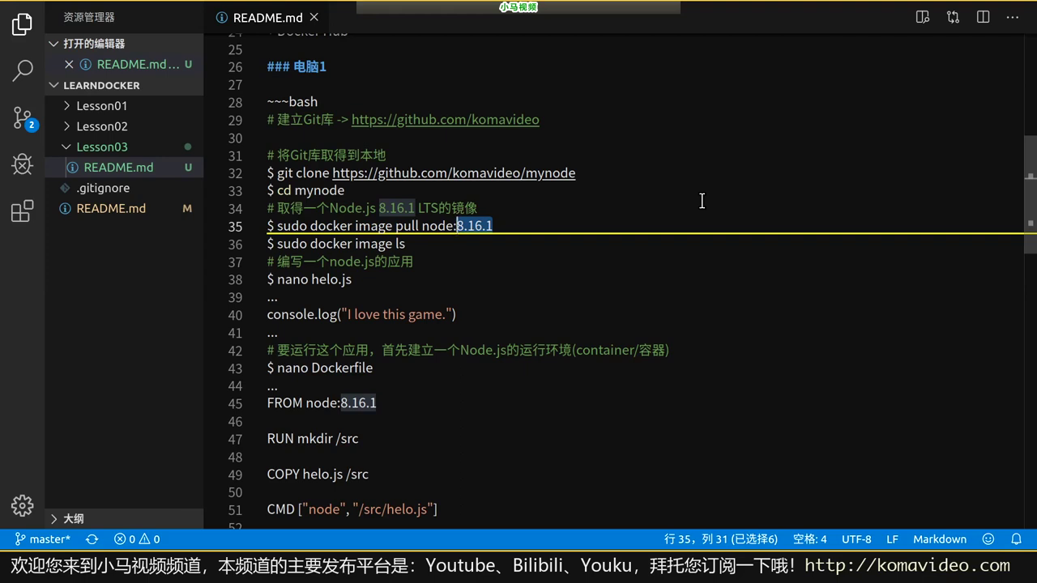
Copy the command "sudo docker image pull node:8.16.1" from the README without its leading prompt sign.
key("Home")
key("ctrl+Right")
key("ctrl+Right")
key("ctrl+Left")
key("ctrl+shift+Right")
key("ctrl+shift+Right")
key("ctrl+shift+Right")
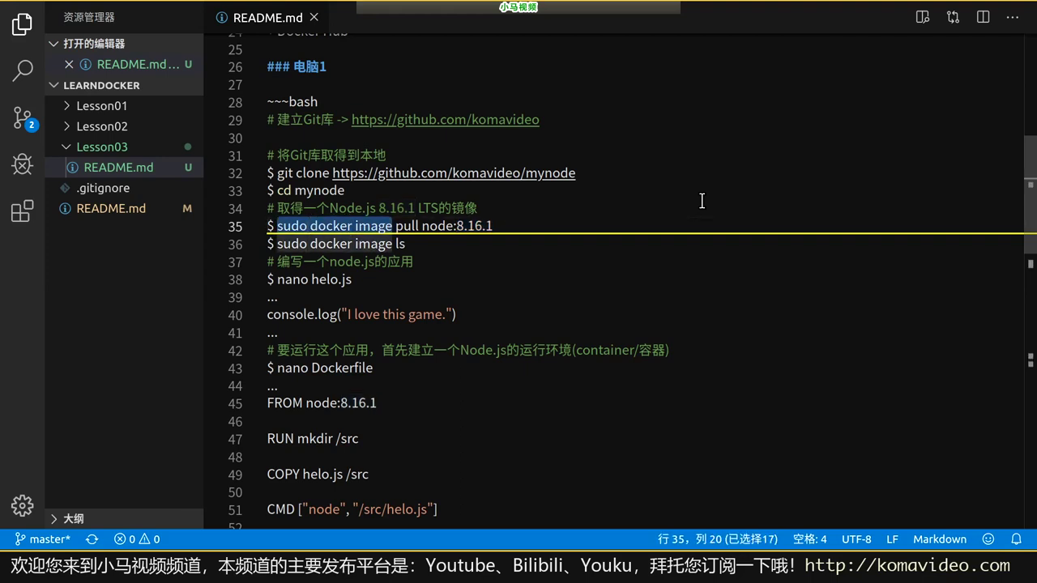
key("ctrl+shift+Right")
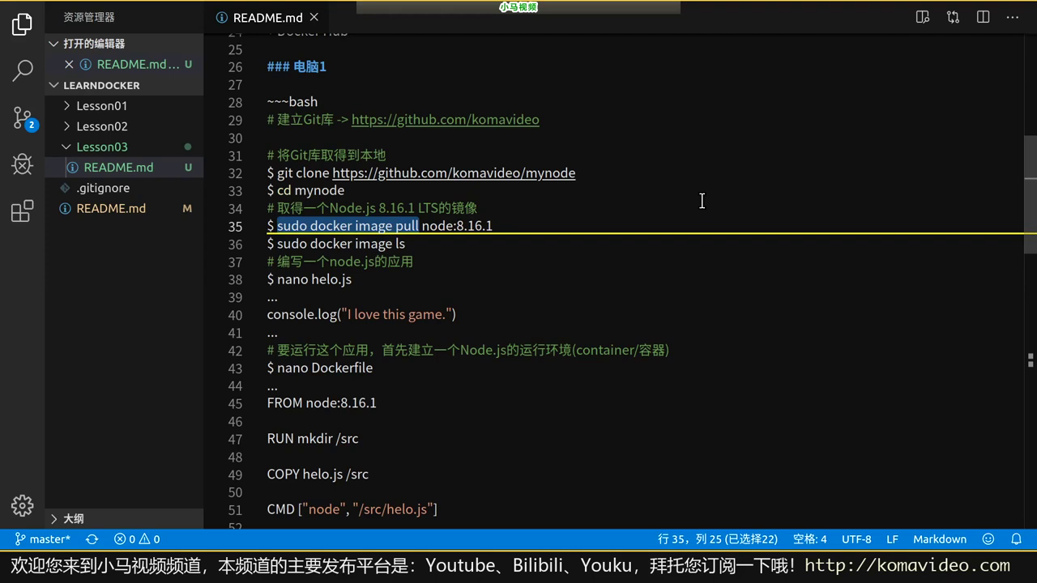
key("shift+End")
key("ctrl+c")
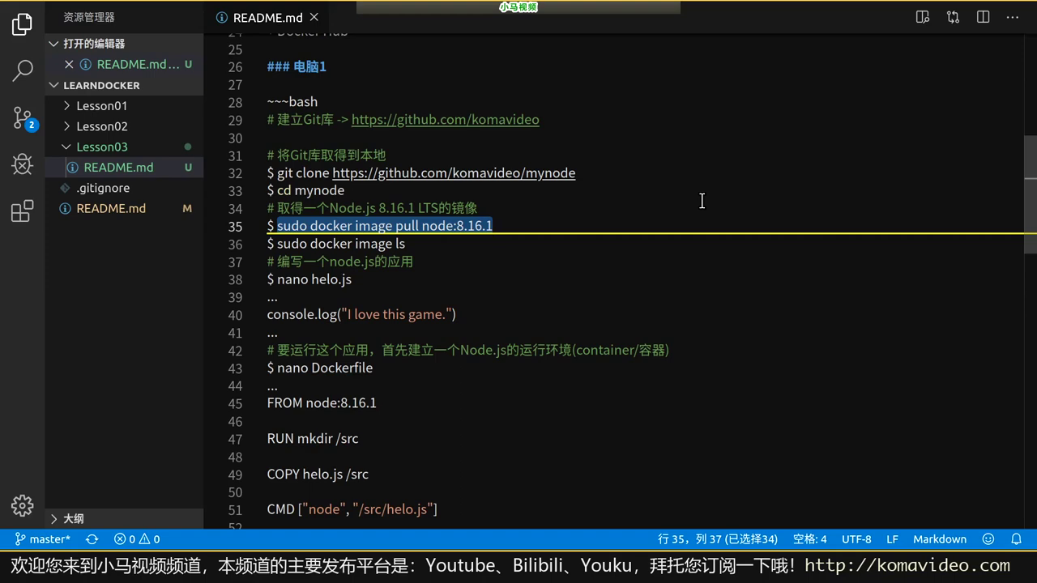
Switch to the terminal and clear its screen.
key("alt+Tab")
key("alt+Tab")
key("Tab")
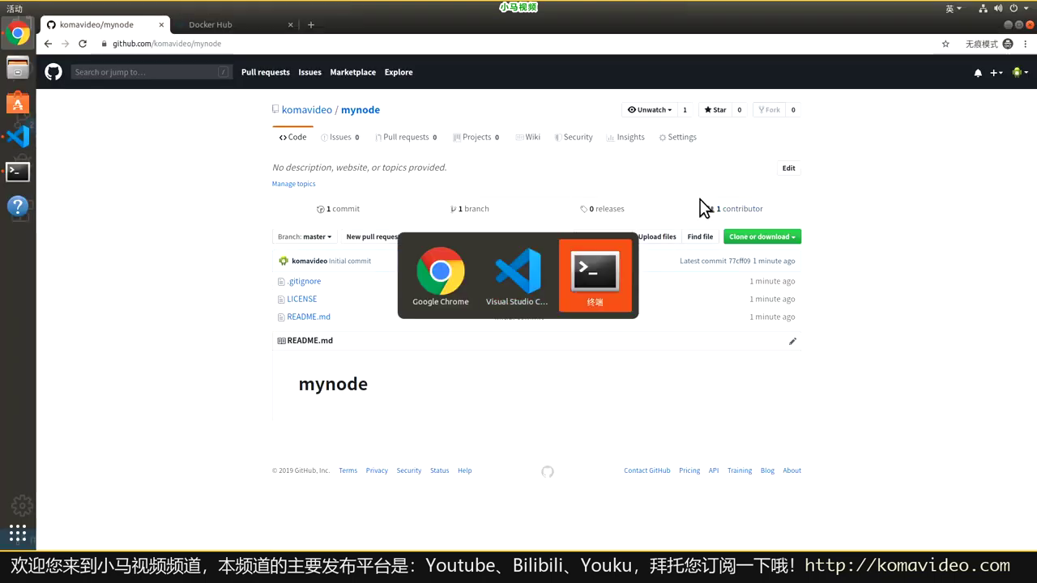
type("clear")
key("Return")
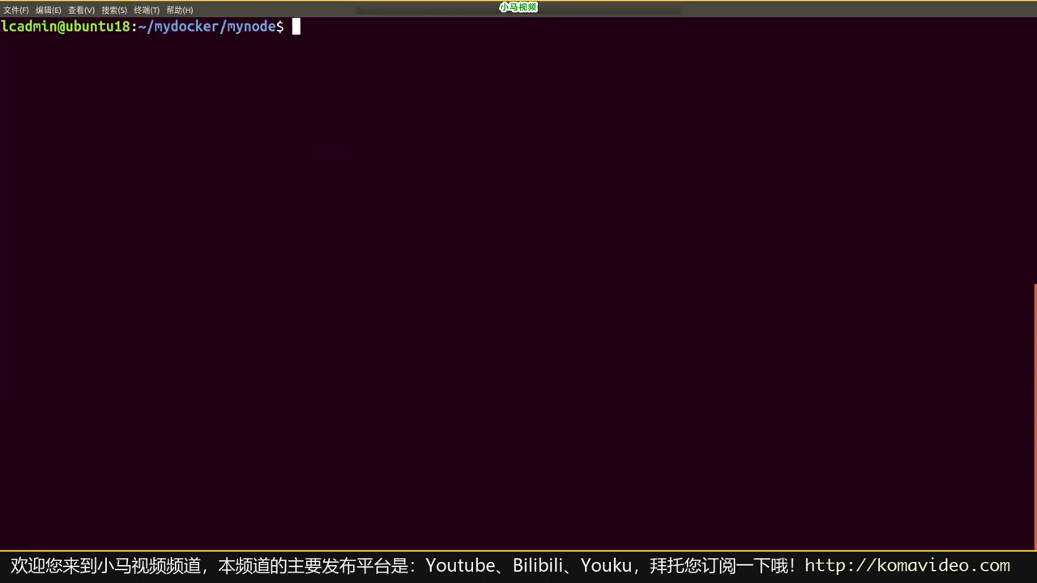
List the local Docker images with "sudo docker image ls", entering the account password for sudo.
key("ctrl+shift+v")
key("BackSpace")
key("BackSpace")
key("BackSpace")
key("BackSpace")
key("BackSpace")
key("BackSpace")
key("BackSpace")
key("BackSpace")
key("BackSpace")
key("BackSpace")
key("BackSpace")
key("BackSpace")
key("BackSpace")
key("BackSpace")
key("BackSpace")
key("BackSpace")
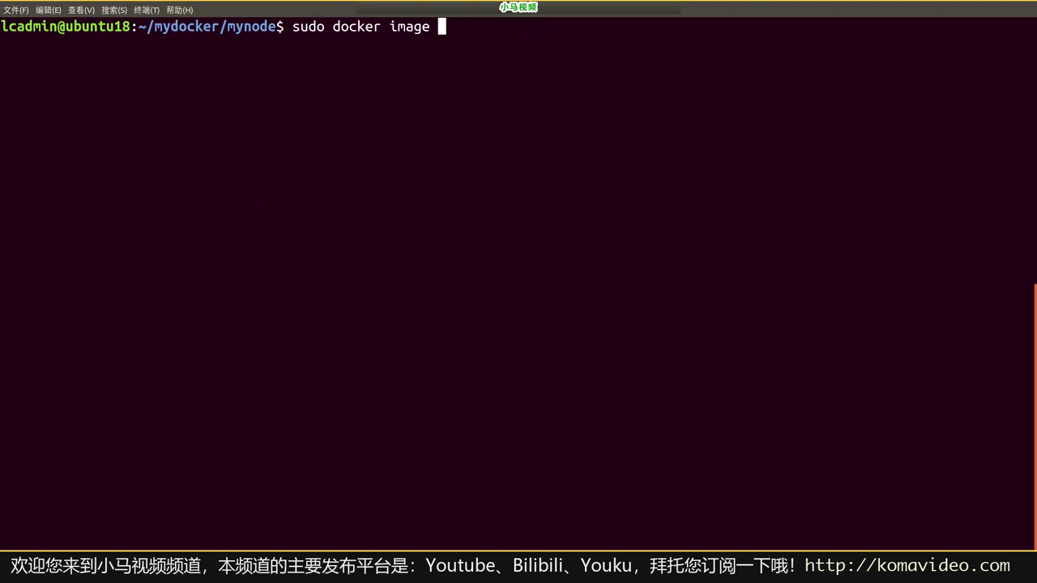
type("ls")
key("Return")
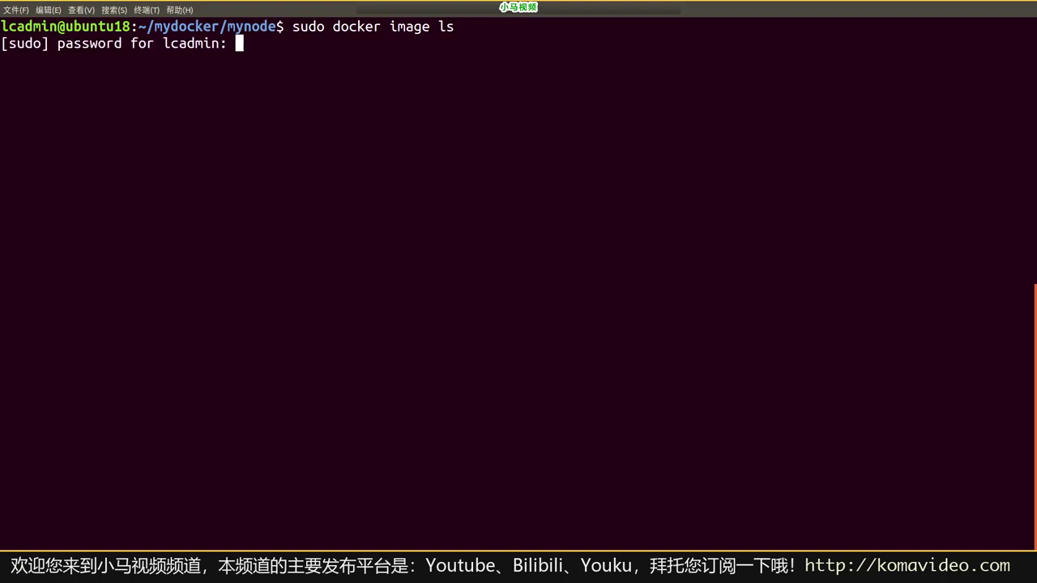
key("Return")
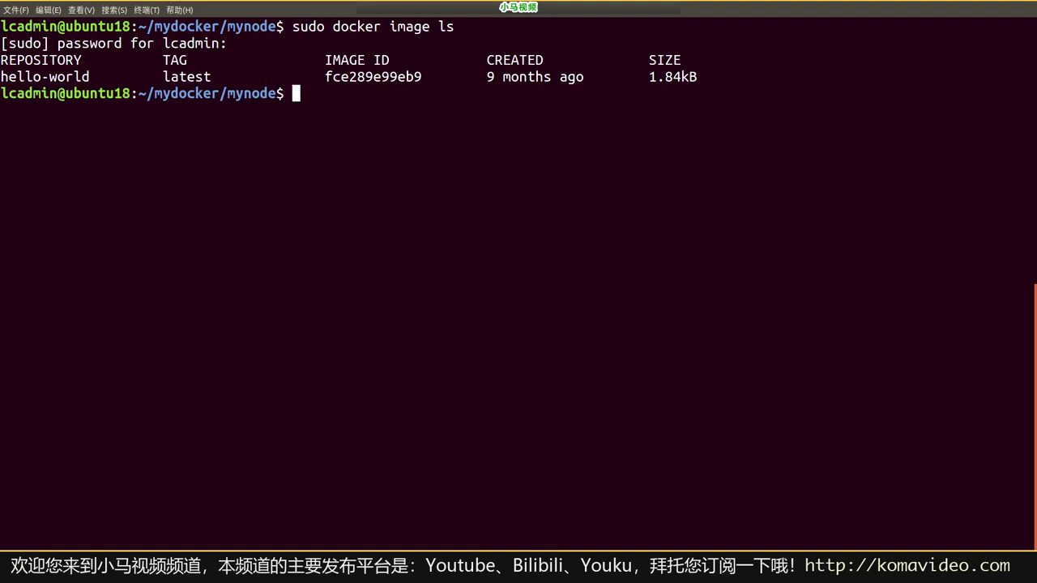
Run "sudo docker image pull node:8.16.1" to download the Node.js image.
type("sudo docker image pull node:8.16.1")
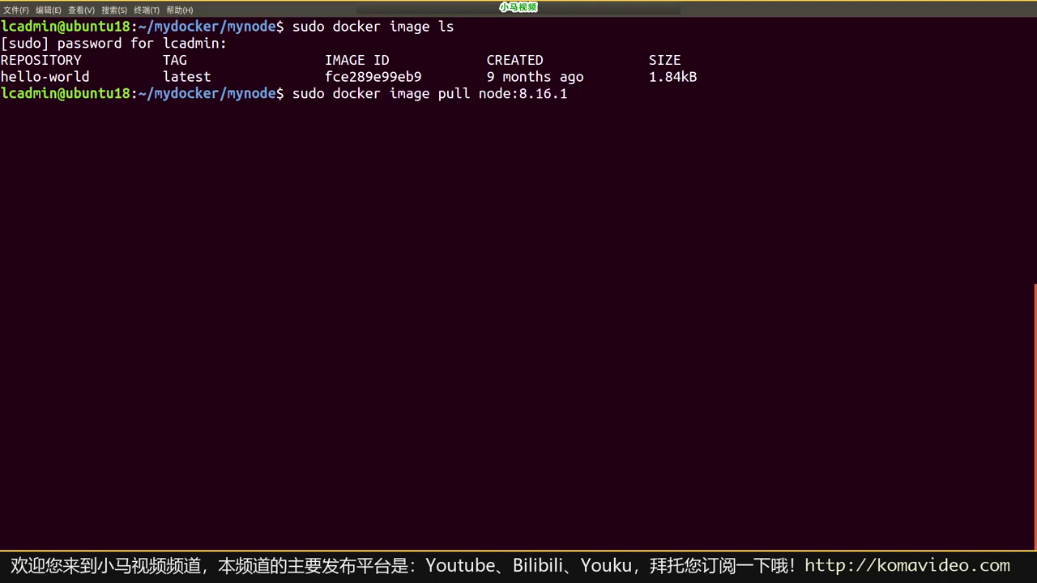
key("Return")
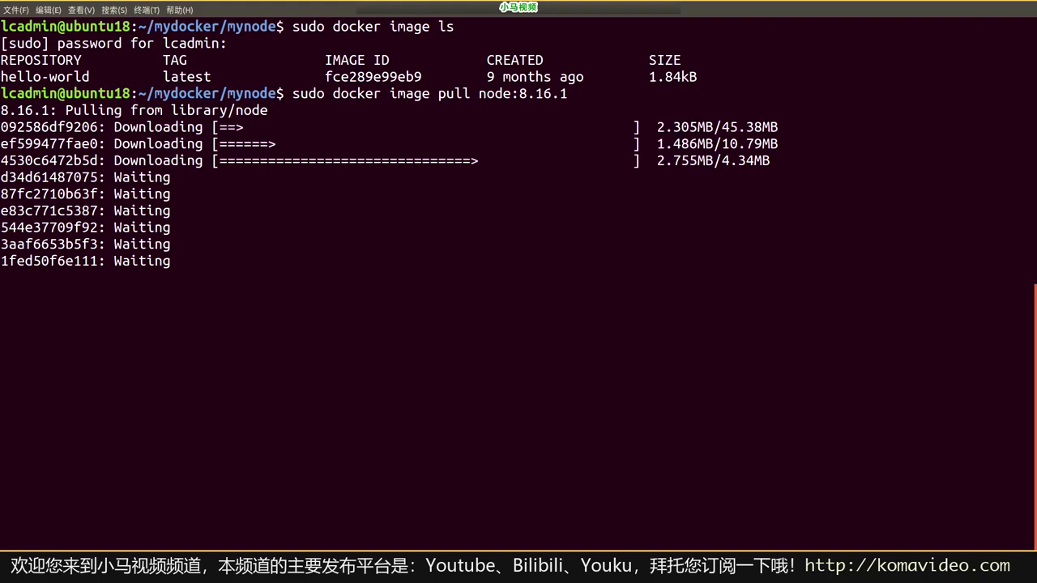
Switch to Google Chrome and view the Docker Hub home page while the image downloads.
key("alt+Tab")
key("alt+Tab")
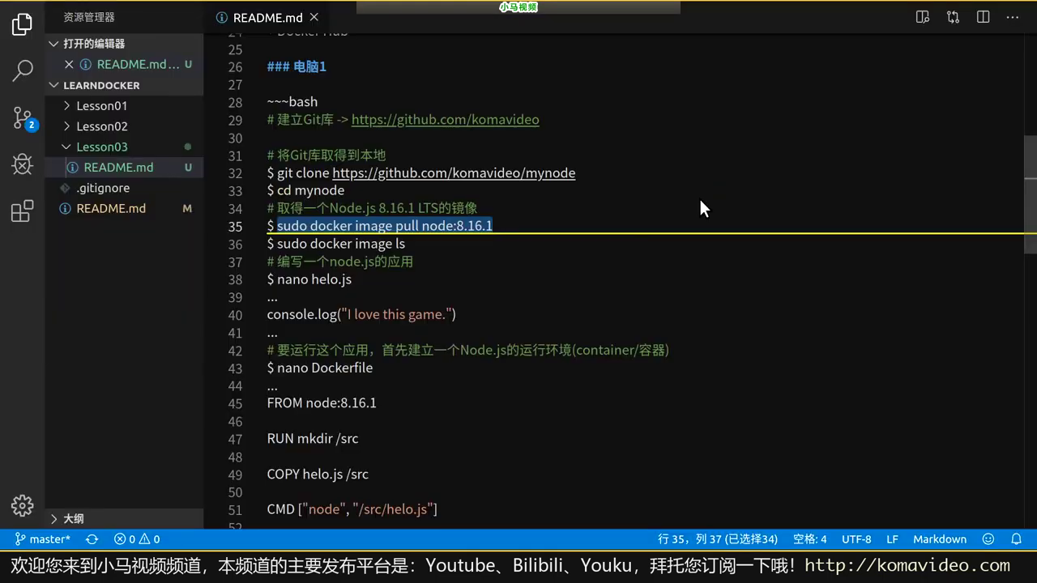
key("alt+Tab")
key("alt+Tab")
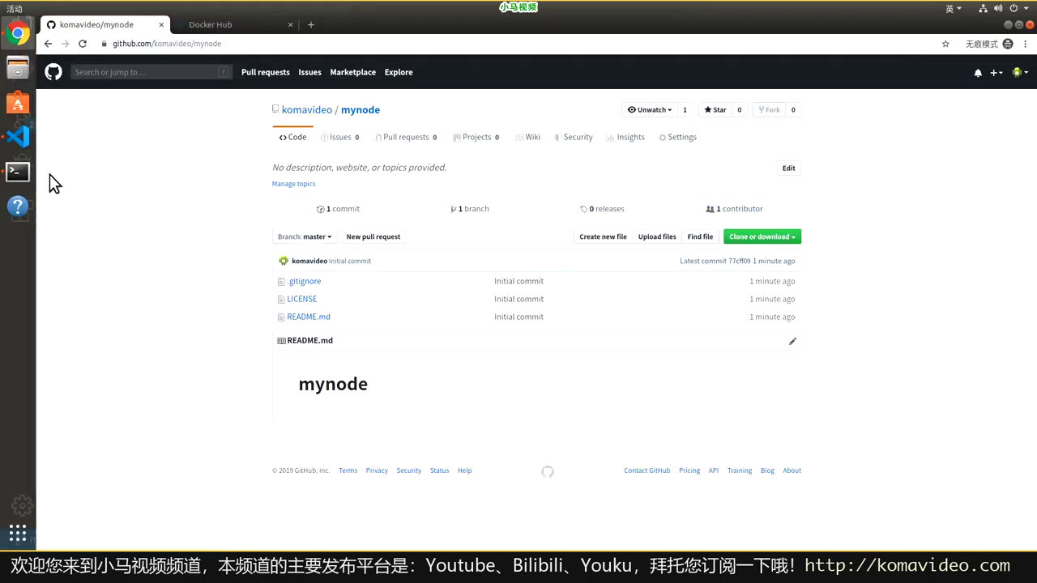
left_click(213, 25)
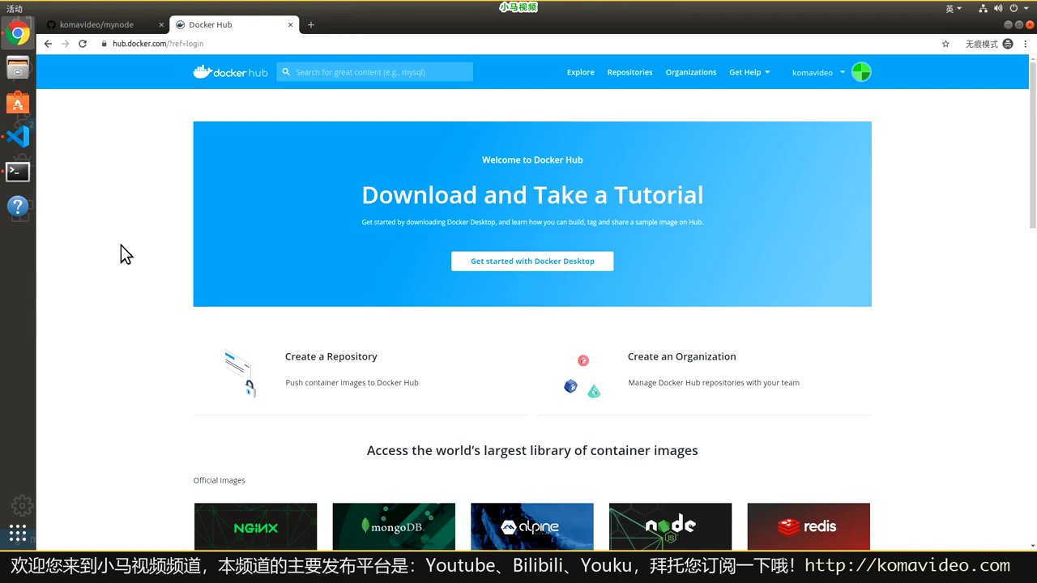
Switch back to the terminal, list the Docker images again and highlight the row of the node 8.16.1 image.
key("alt+Tab")
key("alt+Tab")
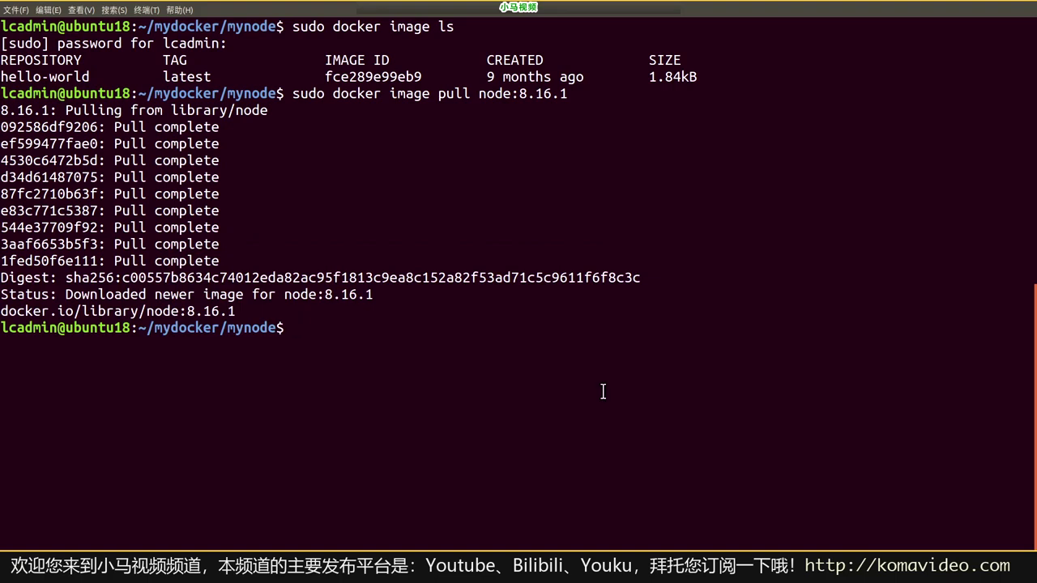
key("Up")
key("Up")
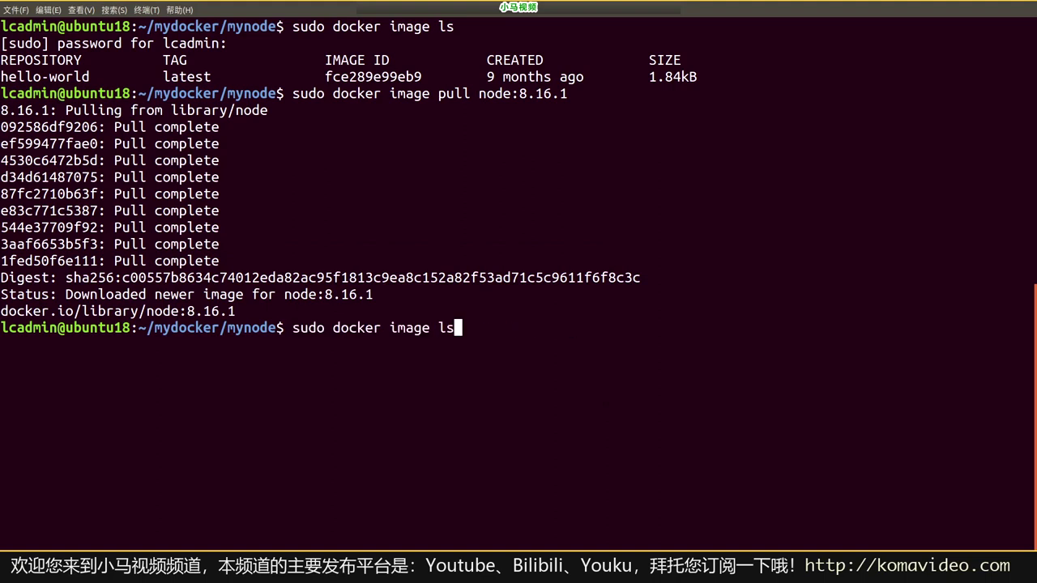
key("Return")
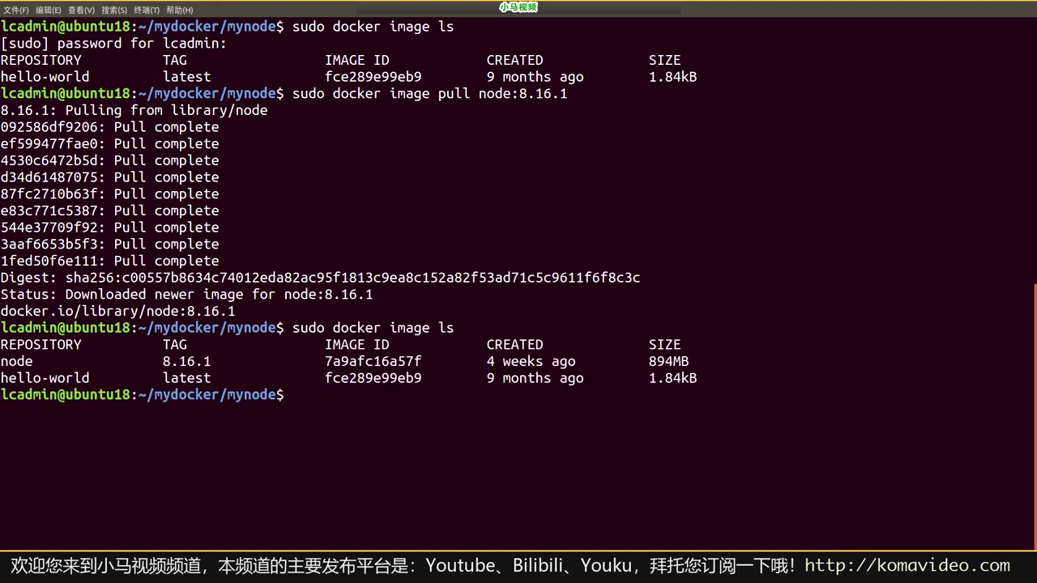
left_click_drag(2, 361, 700, 358)
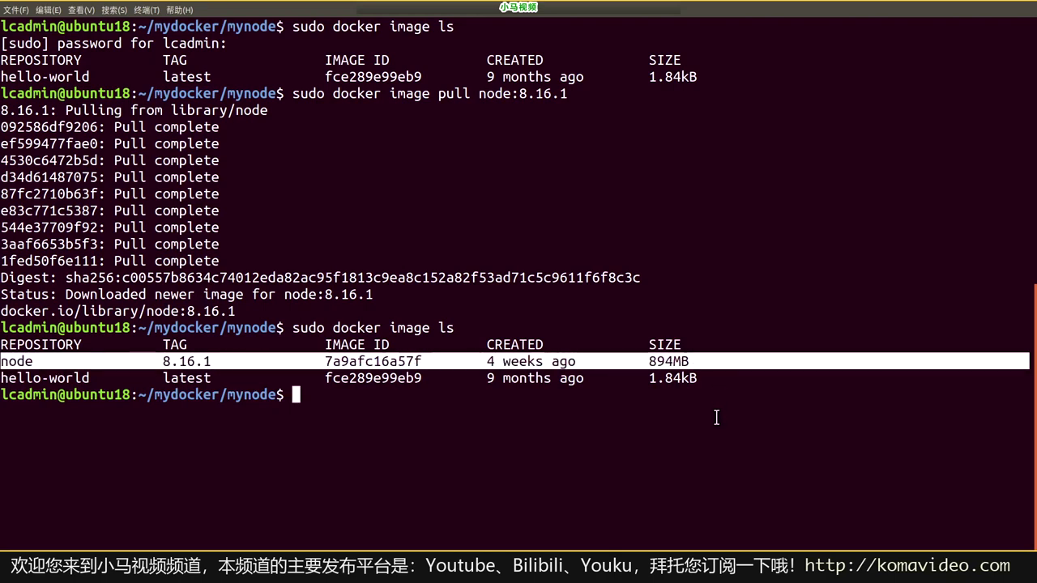
Clear the terminal and switch to Visual Studio Code, going to the README line with "nano helo.js".
left_click(616, 448)
type("clear")
key("Return")
key("alt+Tab")
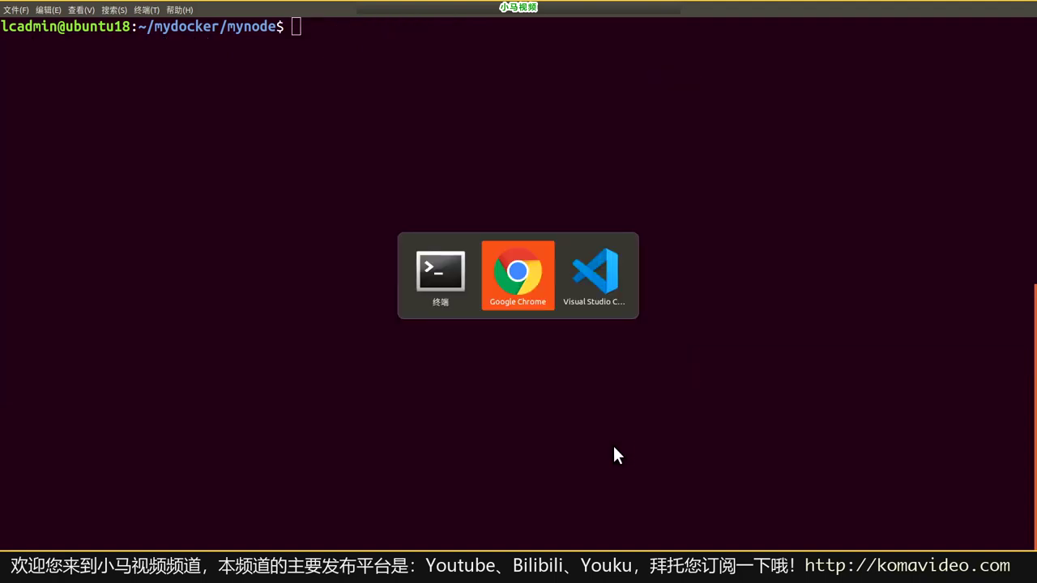
key("alt+Tab")
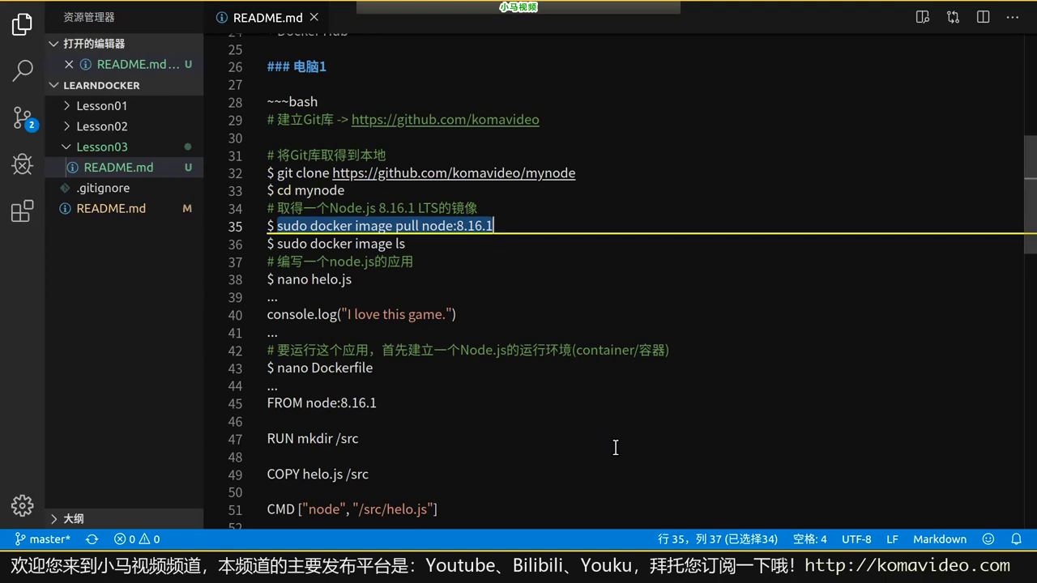
key("Down")
key("Down")
key("Down")
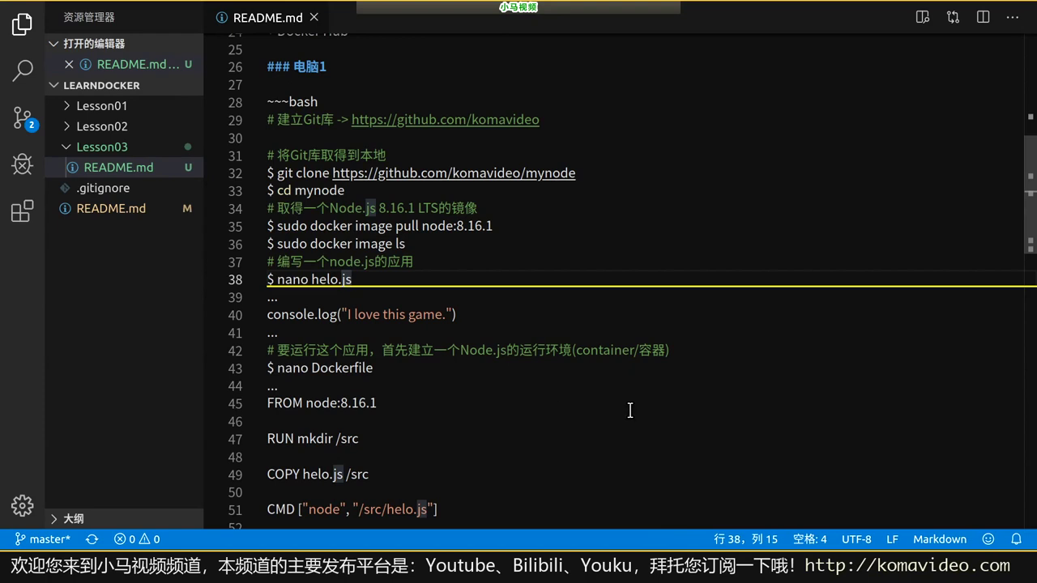
Switch to the terminal, list the mynode folder's files with "ll" and check for a local Node.js version with "node -v".
key("alt+Tab")
type("ll")
key("Return")
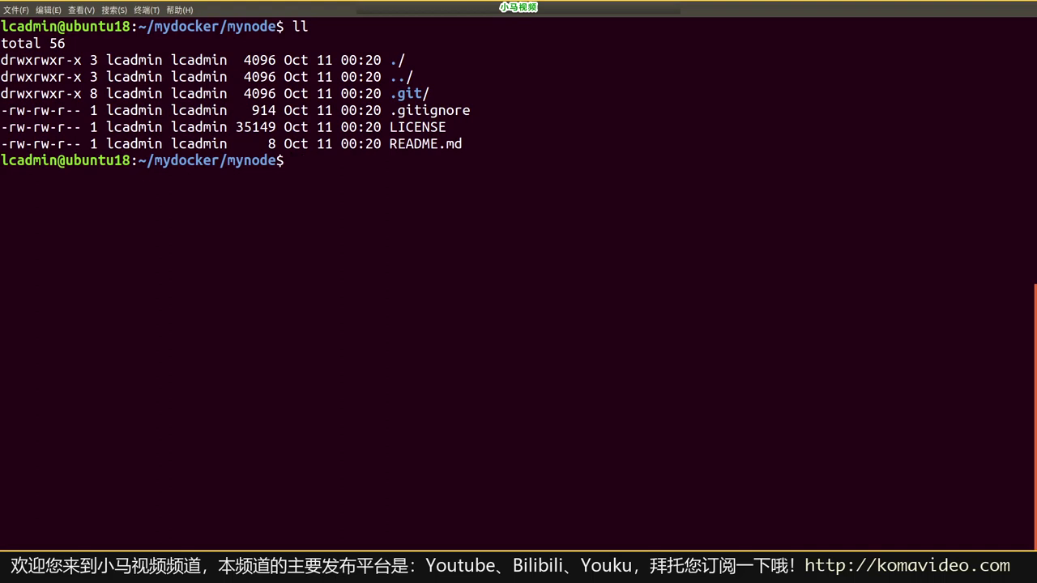
type("node -v")
key("Return")
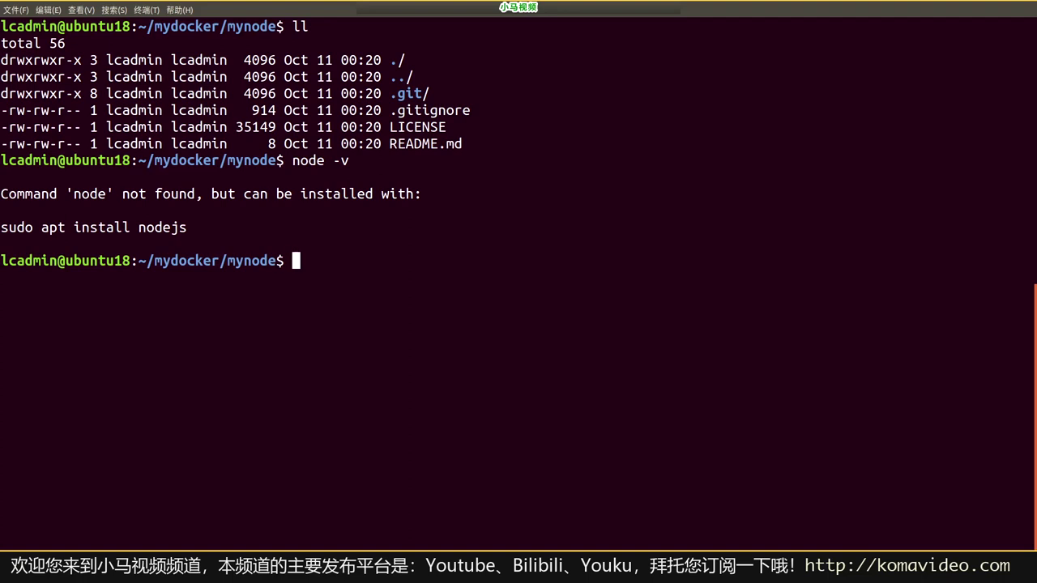
Copy the "nano helo.js" command from the README in Visual Studio Code and run it in the terminal.
key("alt+Tab")
key("ctrl+shift+Left")
key("ctrl+shift+Left")
key("ctrl+shift+Left")
key("ctrl+shift+Left")
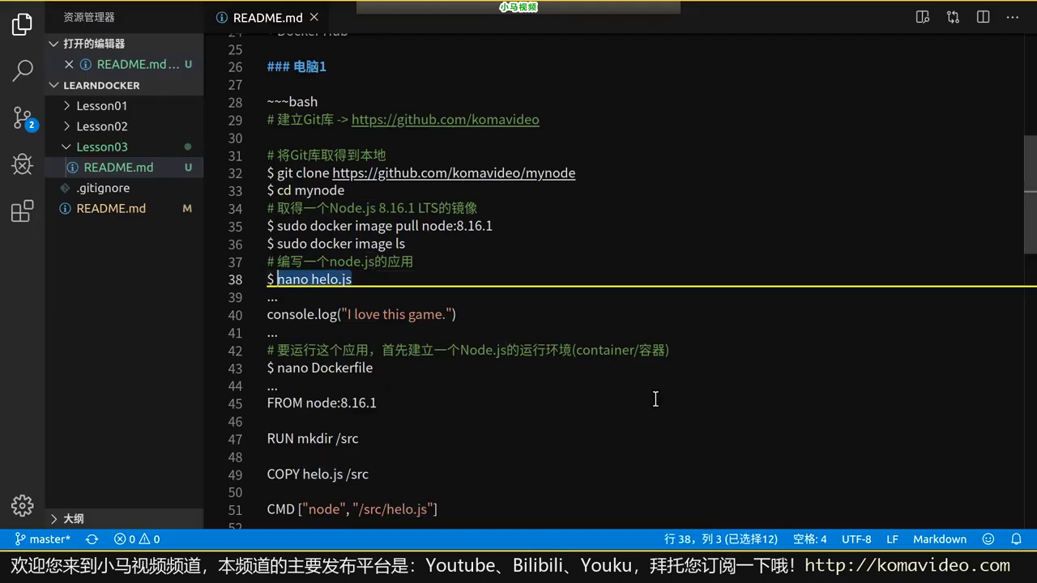
key("ctrl+c")
key("alt+Tab")
key("ctrl+shift+v")
key("Return")
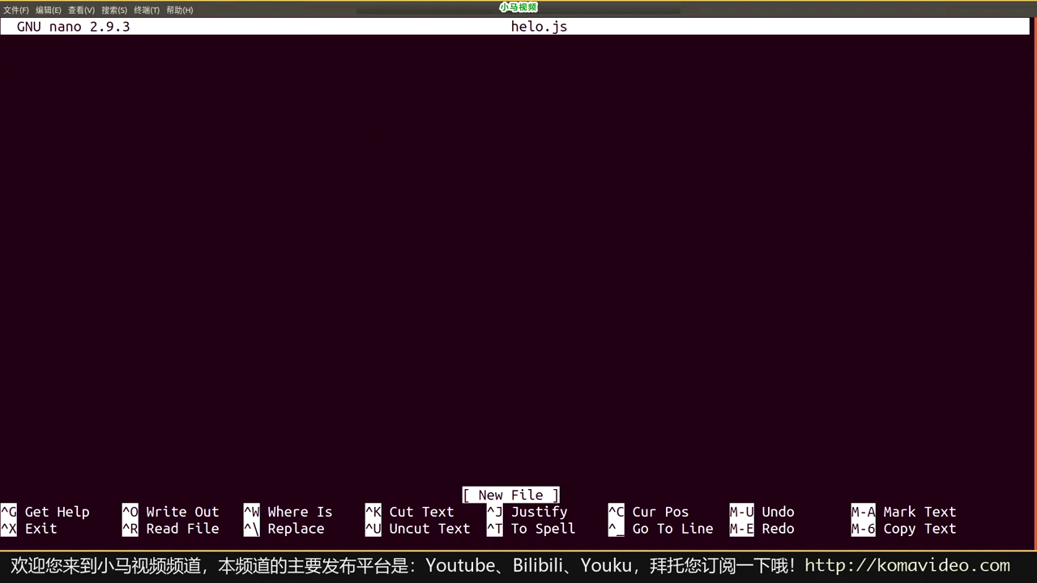
Copy the line console.log("I love this game.") from the README in Visual Studio Code into helo.js in the terminal.
key("alt+Tab")
key("Down")
key("Down")
key("End")
key("shift+Home")
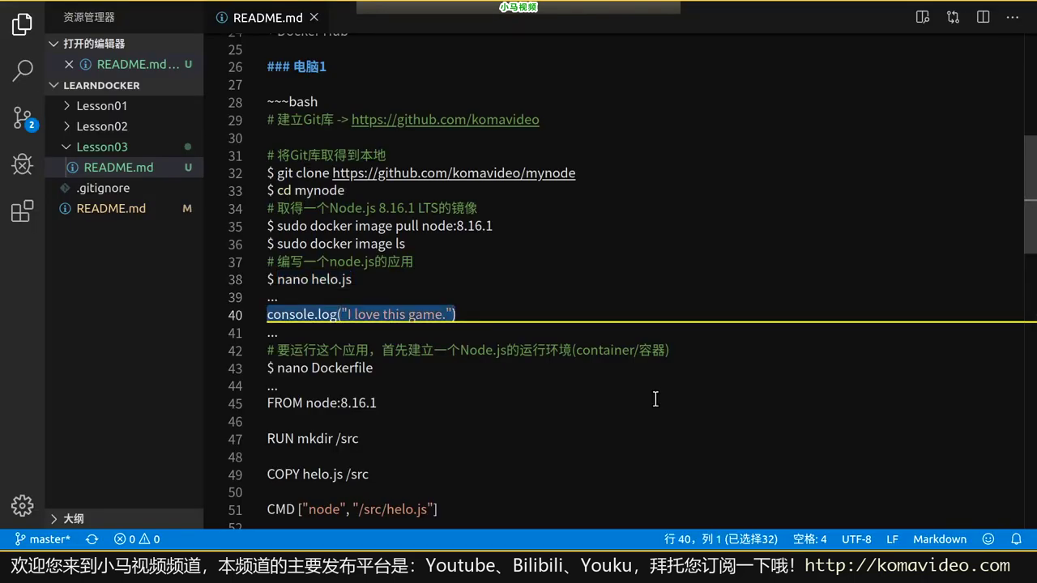
key("ctrl+c")
key("alt+Tab")
key("ctrl+shift+v")
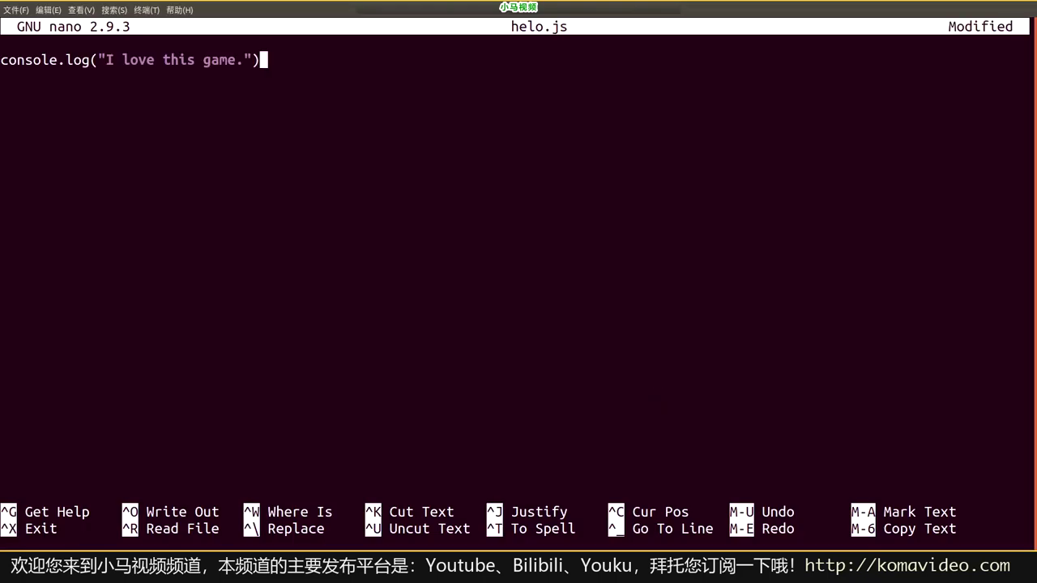
Save helo.js under its current name and exit nano.
key("ctrl+o")
key("Return")
key("ctrl+x")
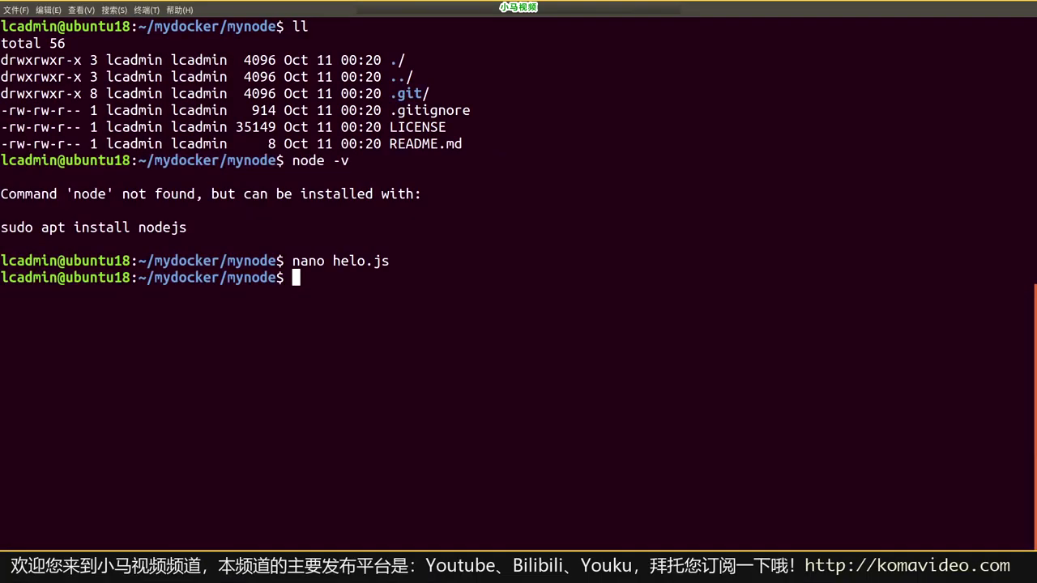
Switch to Visual Studio Code, review the README's Dockerfile section and select its "nano Dockerfile" command without the leading prompt sign.
key("alt+Tab")
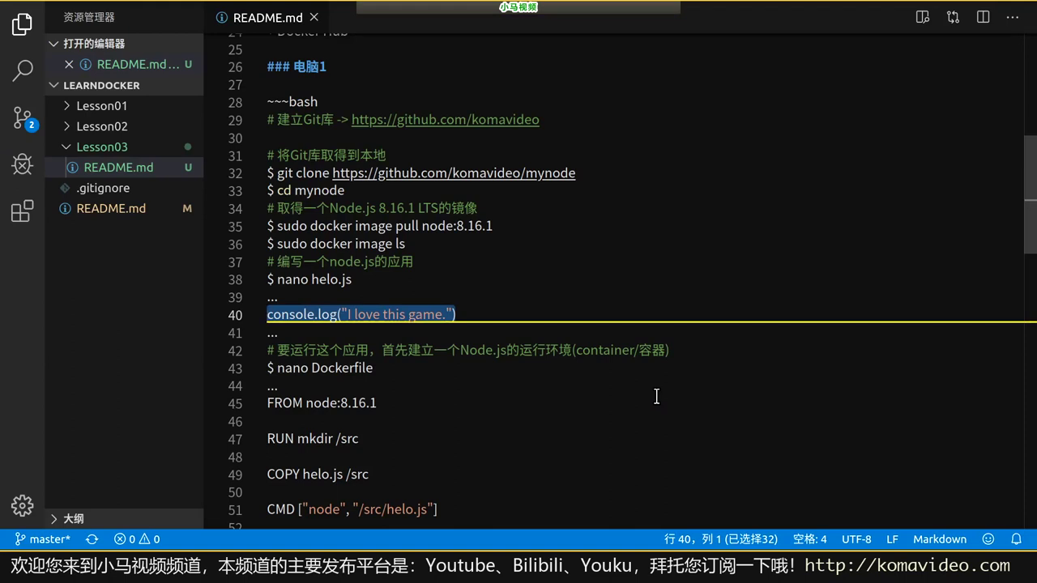
scroll(640, 376, "down", 2)
left_click_drag(487, 223, 265, 222)
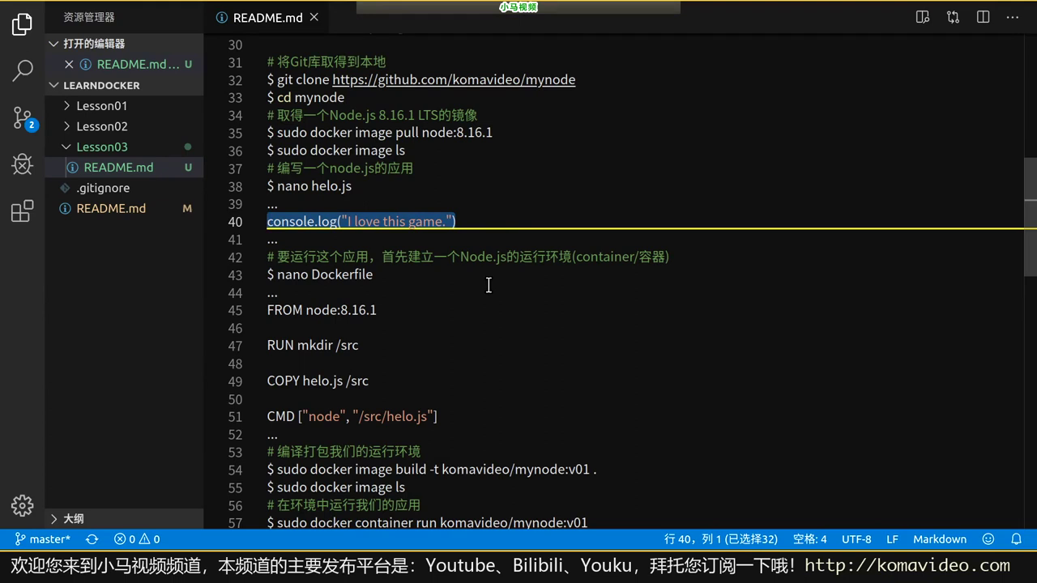
scroll(488, 285, "down", 2)
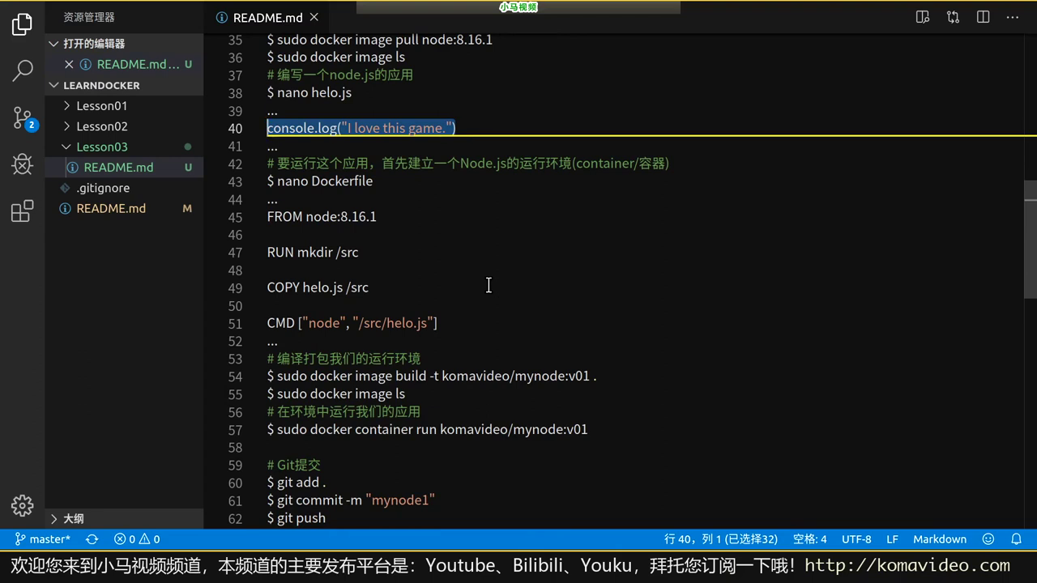
key("Down")
key("Down")
key("Down")
key("ctrl+shift+Left")
key("ctrl+shift+Left")
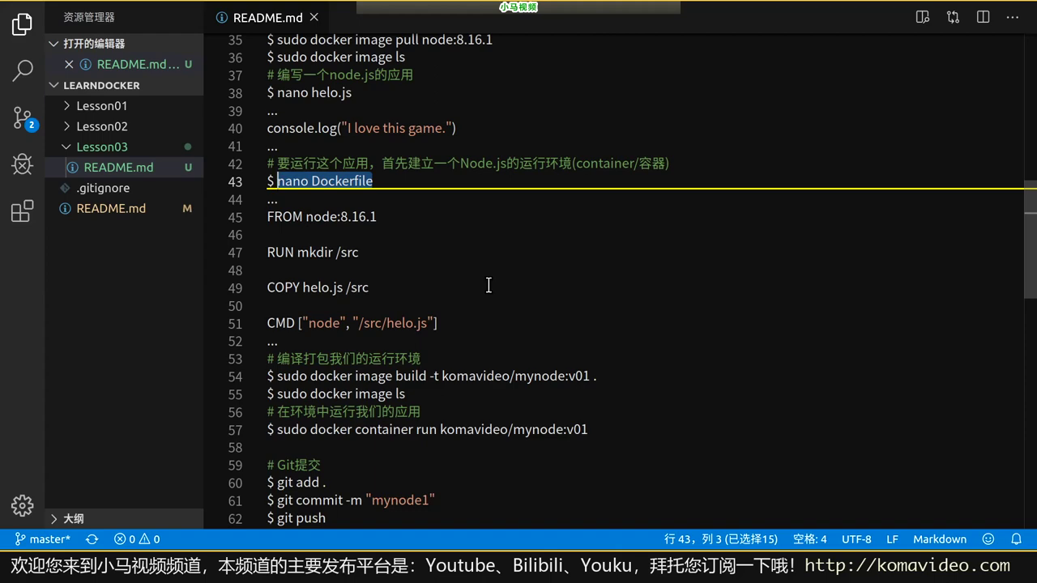
Switch to the terminal, clear its screen and run "nano Dockerfile" to start the new file.
key("alt+Tab")
key("Return")
type("cl")
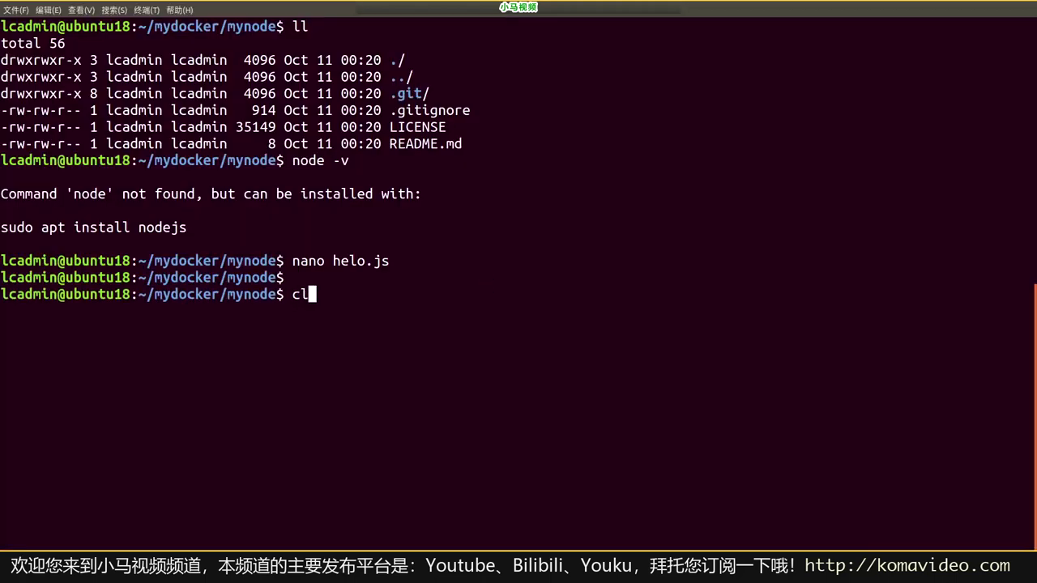
type("ear")
key("Return")
type("nano Dockerfile")
key("Return")
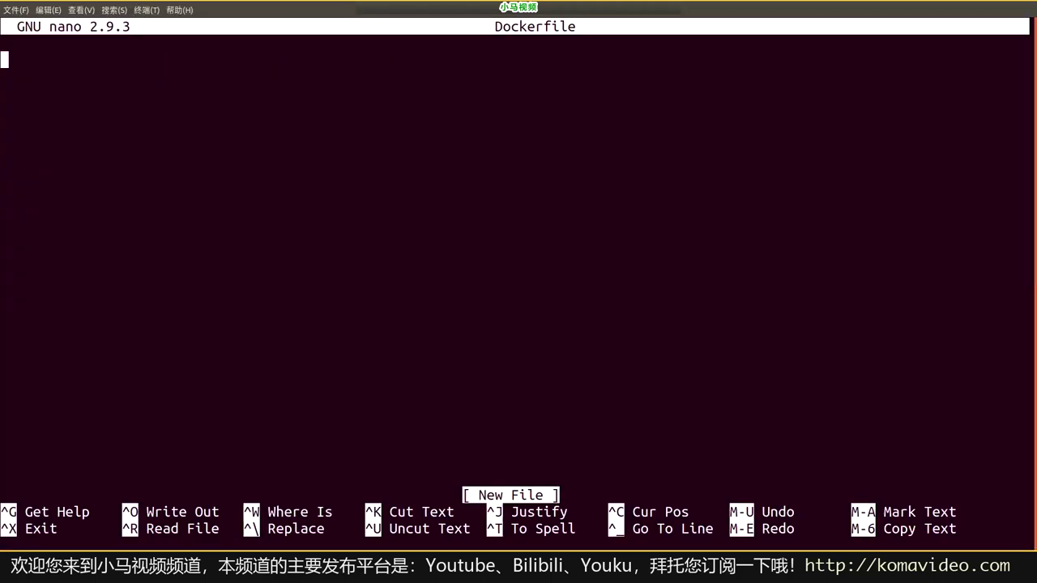
Copy the README's Dockerfile instructions in Visual Studio Code, from FROM node:8.16.1 through CMD ["node", "/src/helo.js"], into the Dockerfile in the terminal.
key("alt+Tab")
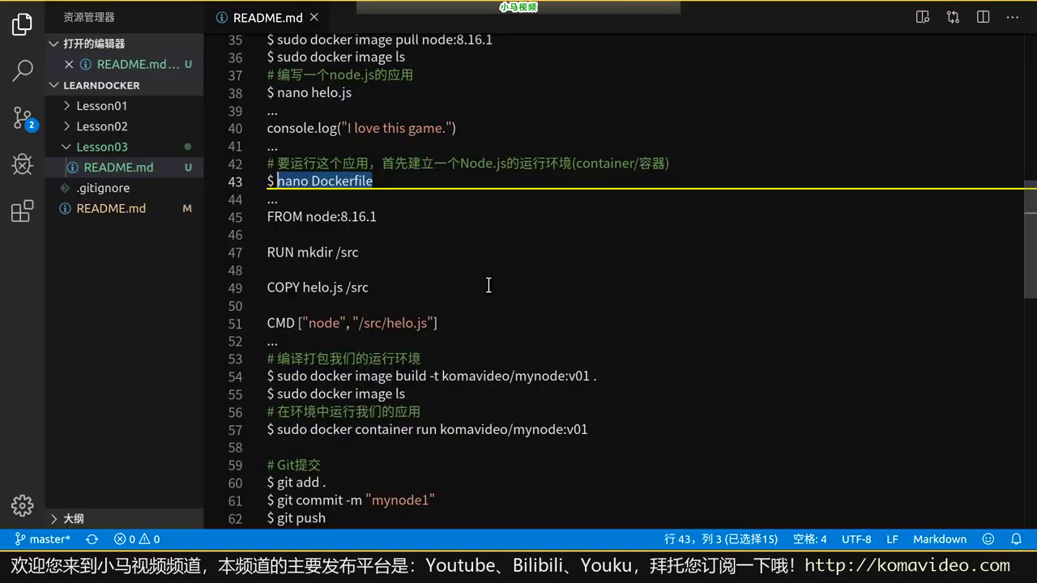
key("Down")
key("Home")
key("Down")
key("shift+Down")
key("shift+Down")
key("shift+Down")
key("shift+Down")
key("shift+Down")
key("shift+Down")
key("shift+Down")
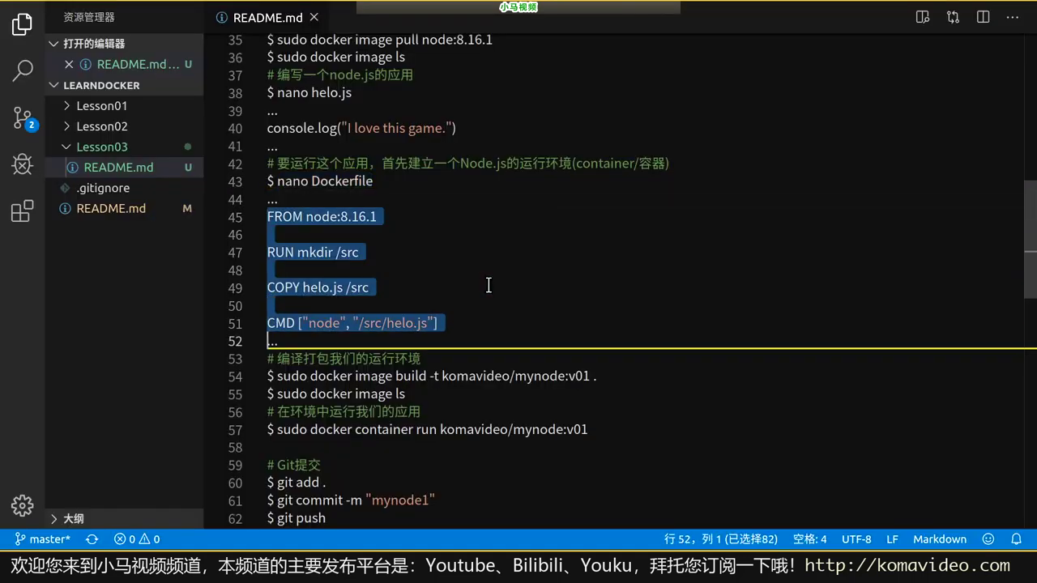
key("alt+Tab")
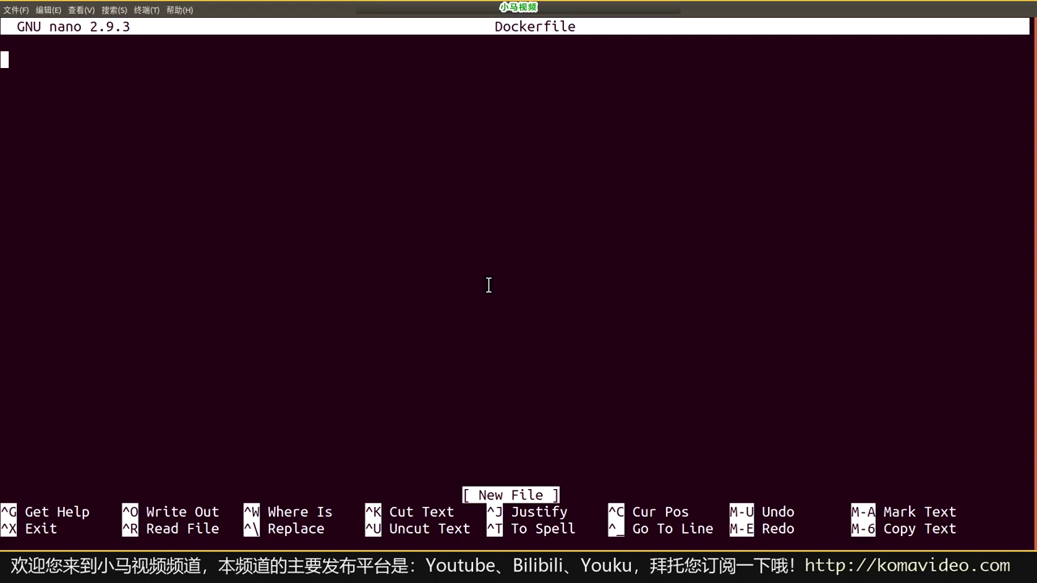
key("ctrl+shift+v")
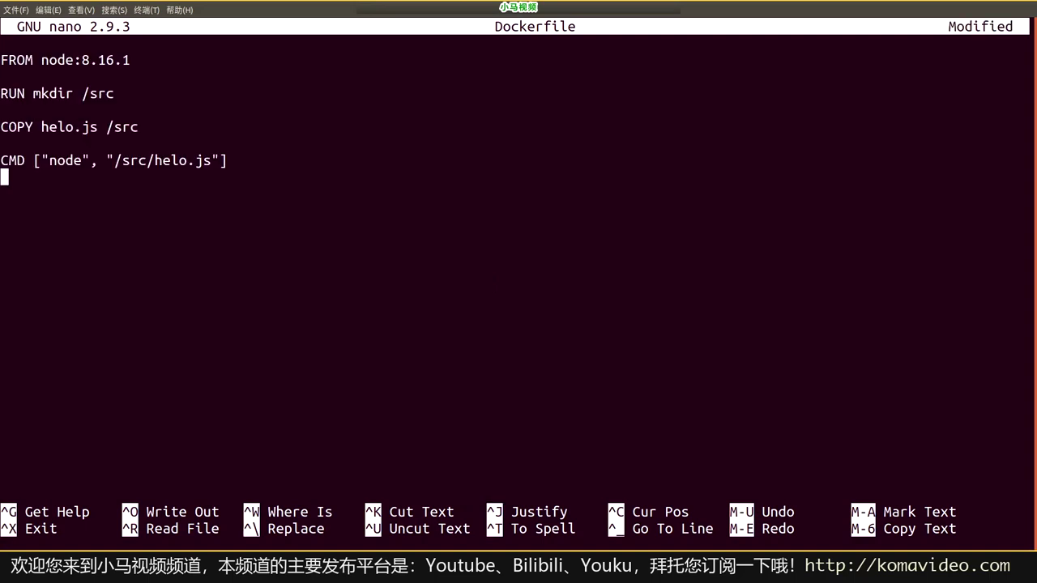
Review the Dockerfile from its first line, highlighting the base image node:8.16.1 and the RUN mkdir /src instruction.
key("Up")
key("Up")
key("Up")
key("Up")
key("Up")
key("Up")
key("Up")
left_click_drag(42, 59, 137, 52)
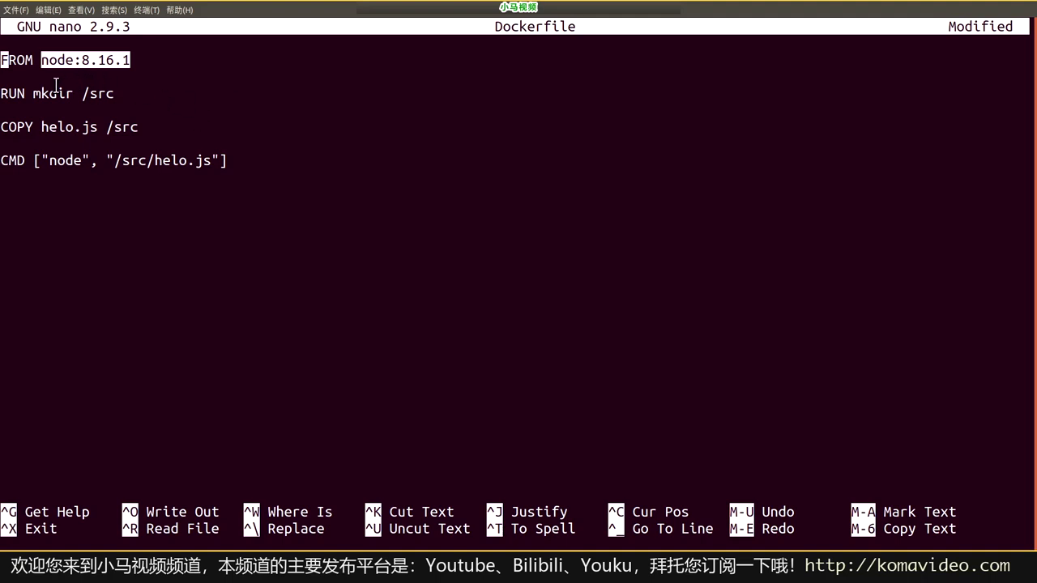
left_click_drag(6, 94, 87, 91)
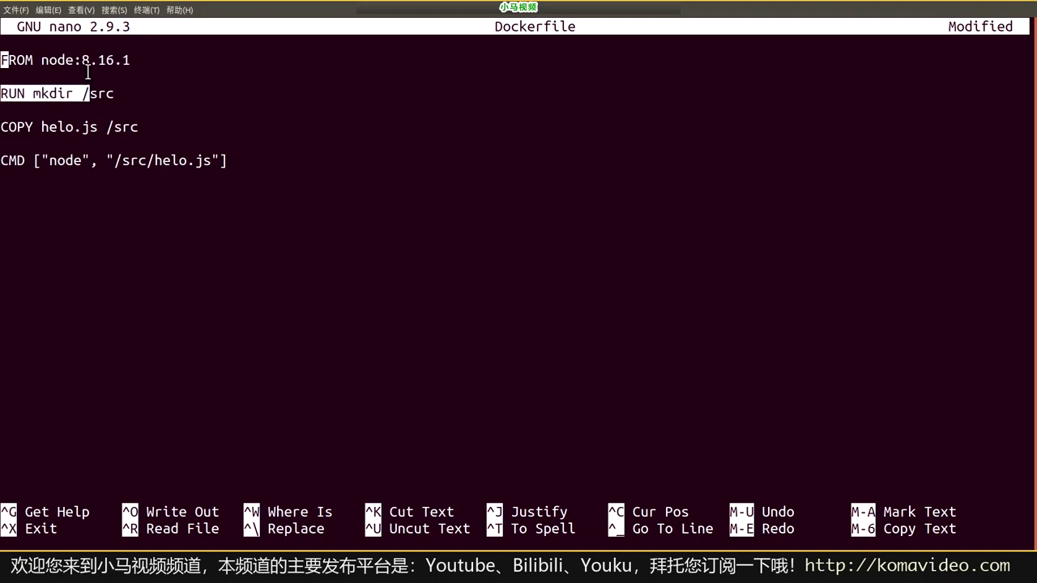
left_click(47, 60)
left_click_drag(47, 60, 144, 59)
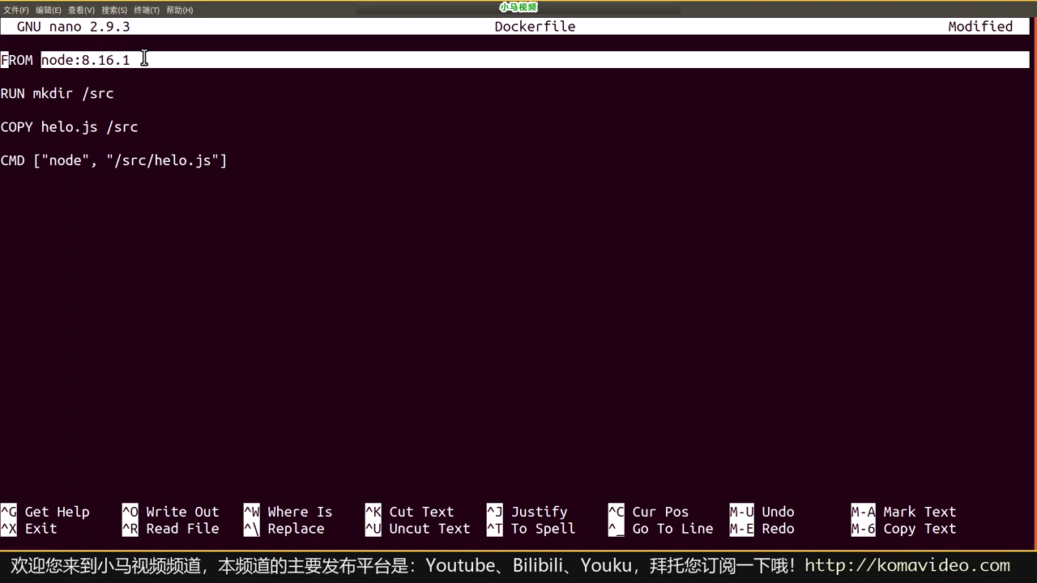
Review the Dockerfile's mkdir /src command and its COPY instruction, highlighting the source helo.js and the target /src.
left_click(144, 59)
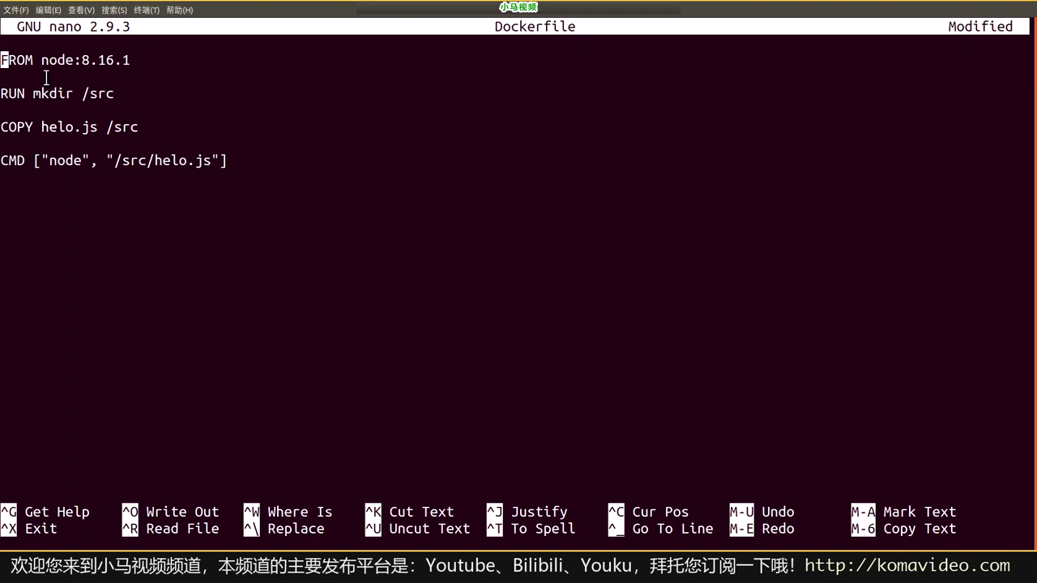
left_click_drag(33, 93, 139, 86)
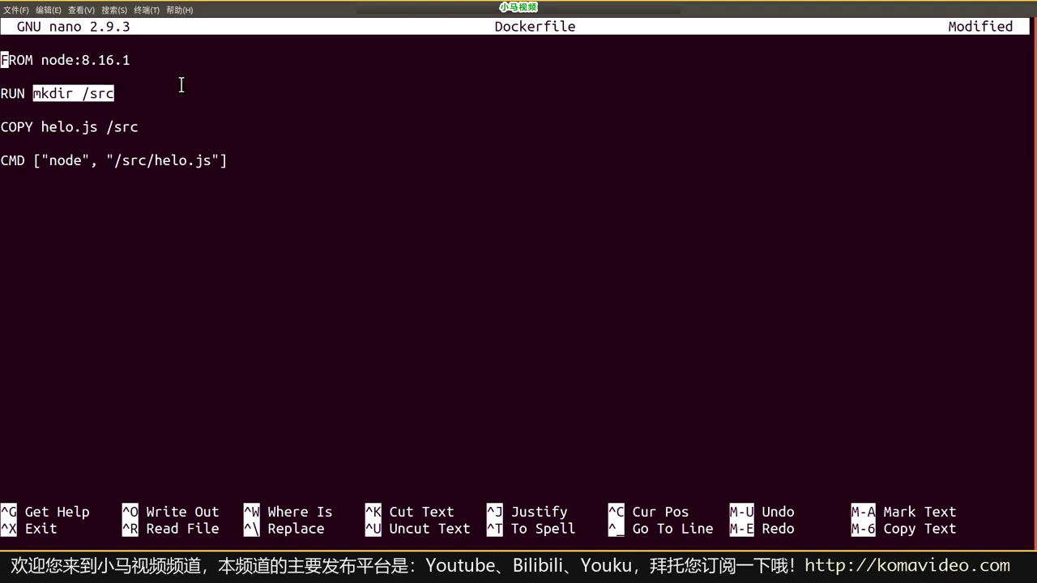
left_click_drag(2, 127, 141, 128)
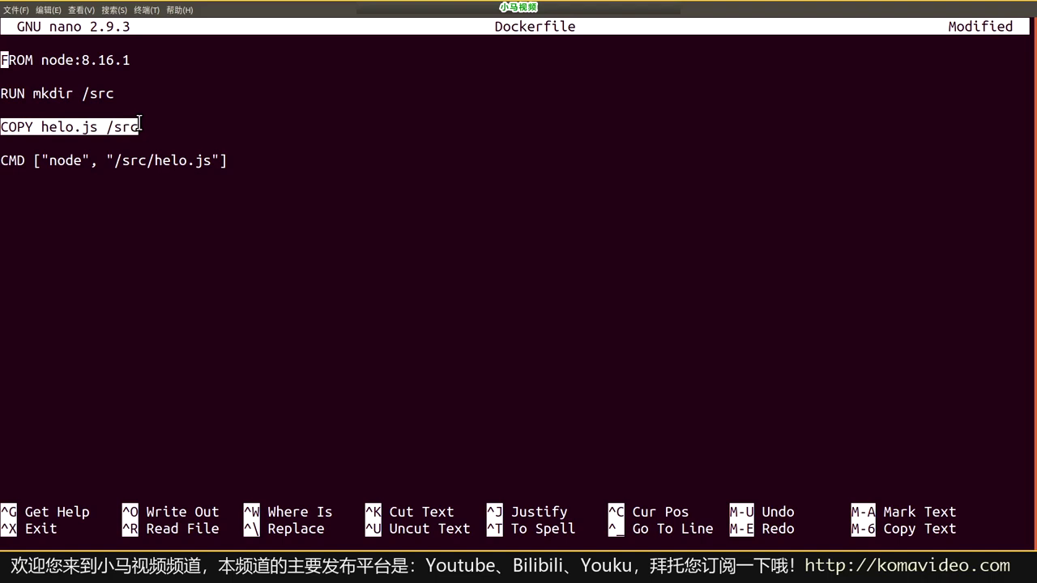
left_click_drag(42, 127, 96, 128)
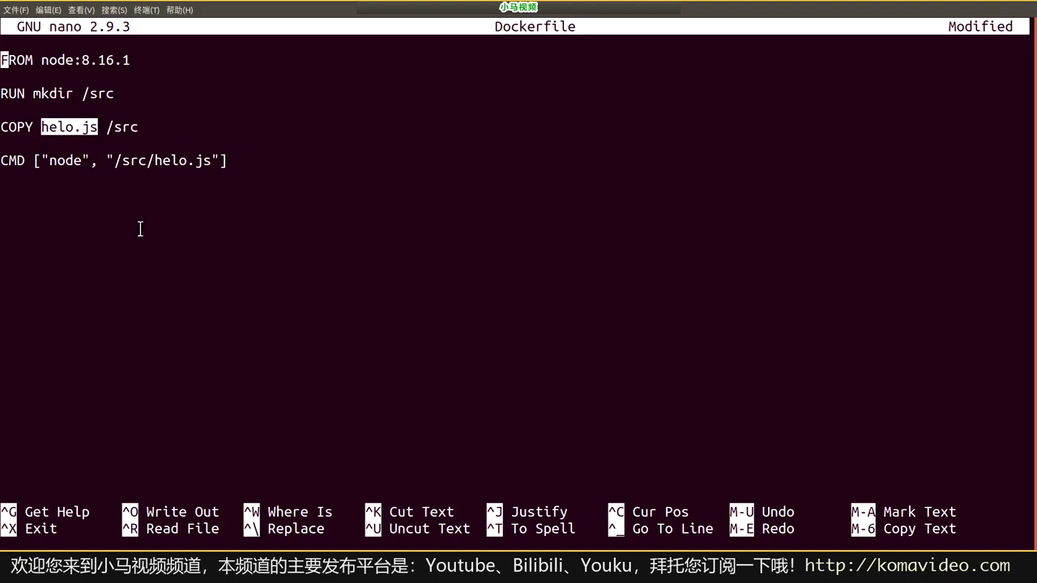
left_click_drag(107, 127, 139, 128)
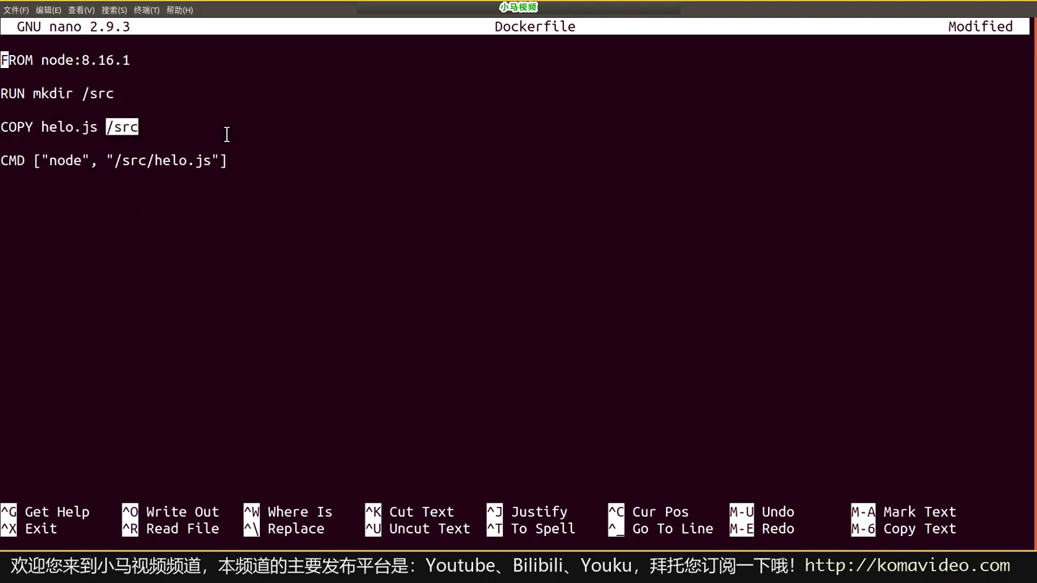
Examine the Dockerfile's CMD instruction, highlighting the node command and its /src/helo.js argument, and clear the selection.
left_click_drag(18, 160, 284, 175)
left_click(54, 154)
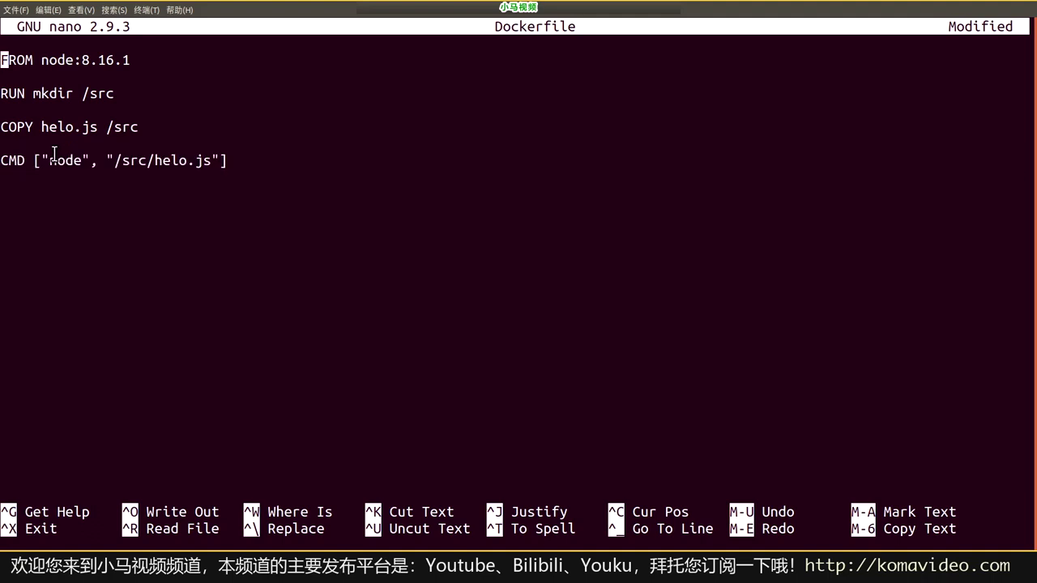
double_click(12, 158)
left_click(41, 157)
left_click_drag(48, 159, 82, 161)
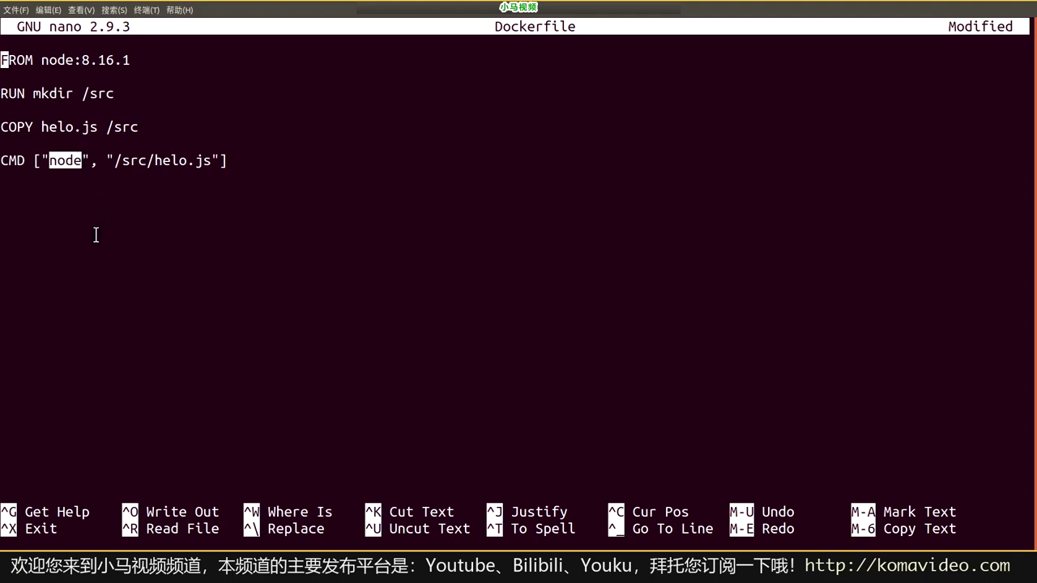
left_click_drag(113, 161, 212, 160)
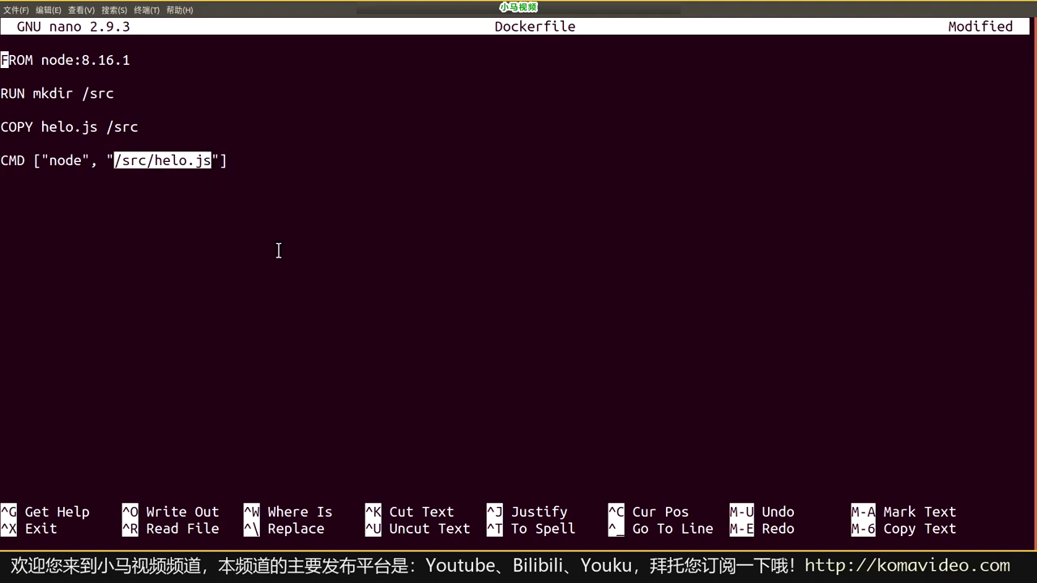
left_click(278, 250)
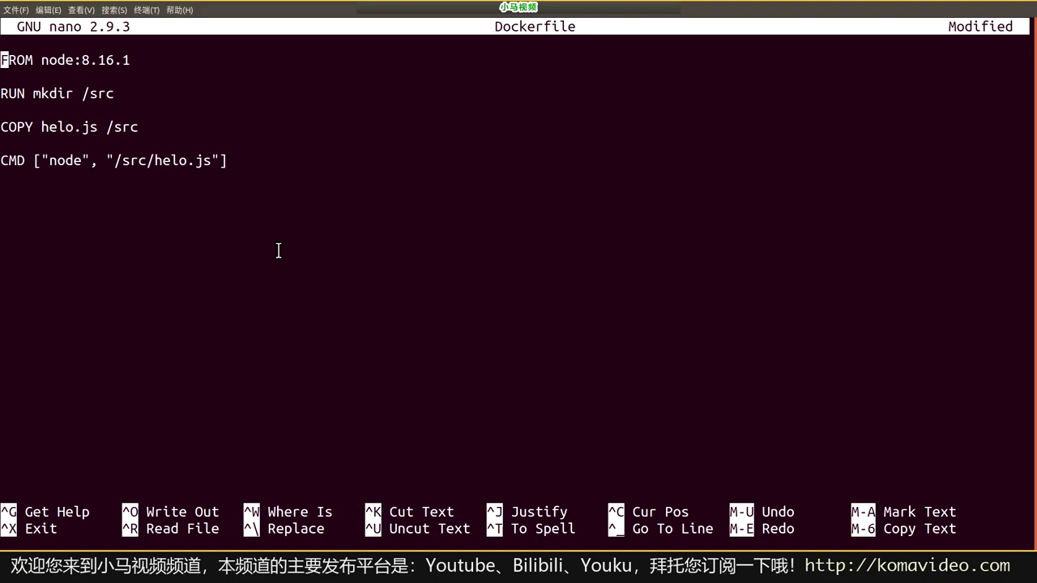
Save the Dockerfile under its current name and exit nano.
key("ctrl+o")
key("Return")
key("ctrl+x")
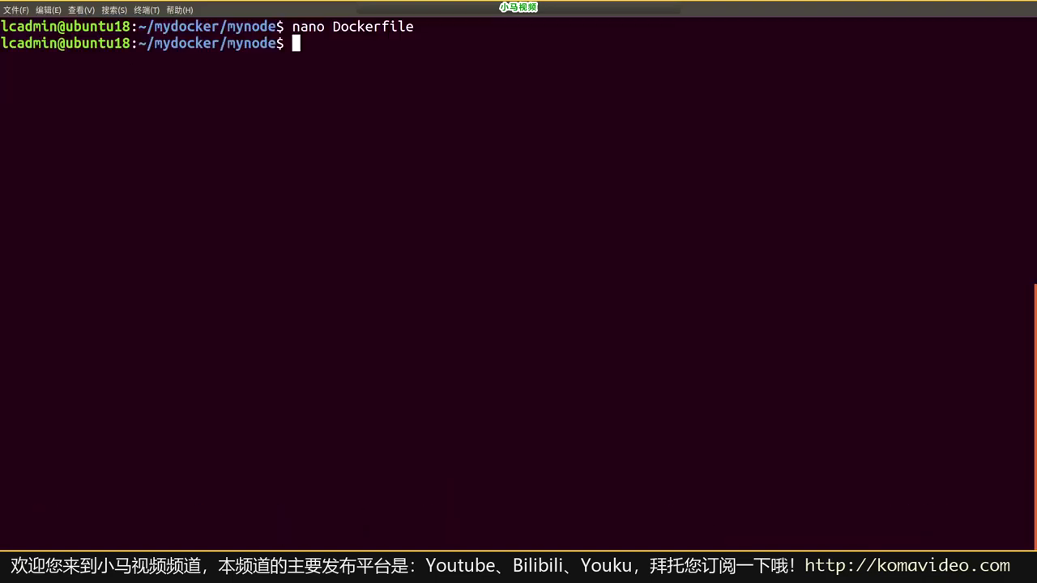
Switch to Visual Studio Code and review the README's Dockerfile instructions and the docker image build command below them.
key("alt+Tab")
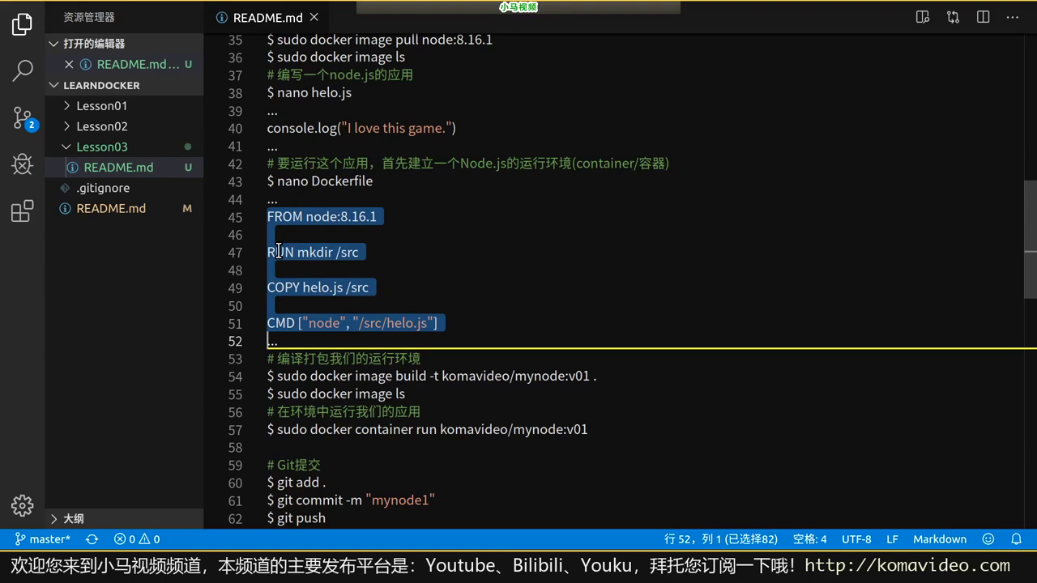
double_click(348, 180)
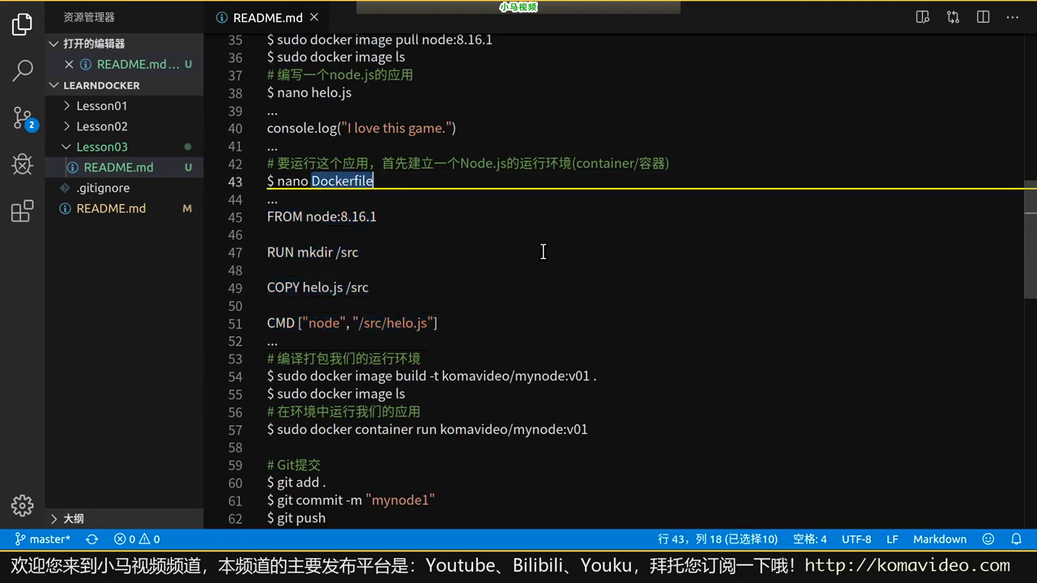
scroll(594, 275, "down", 1)
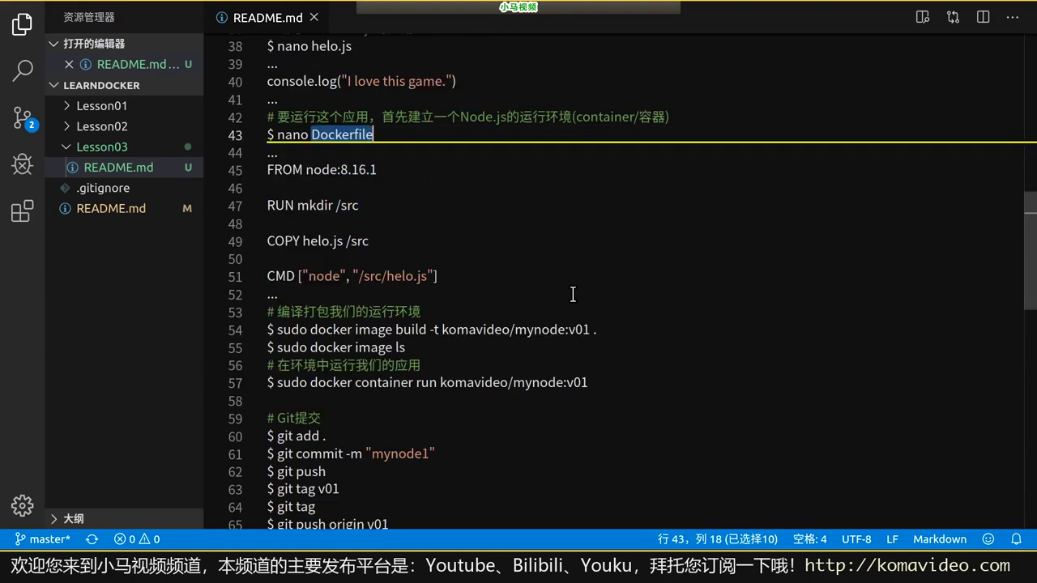
left_click_drag(510, 295, 269, 171)
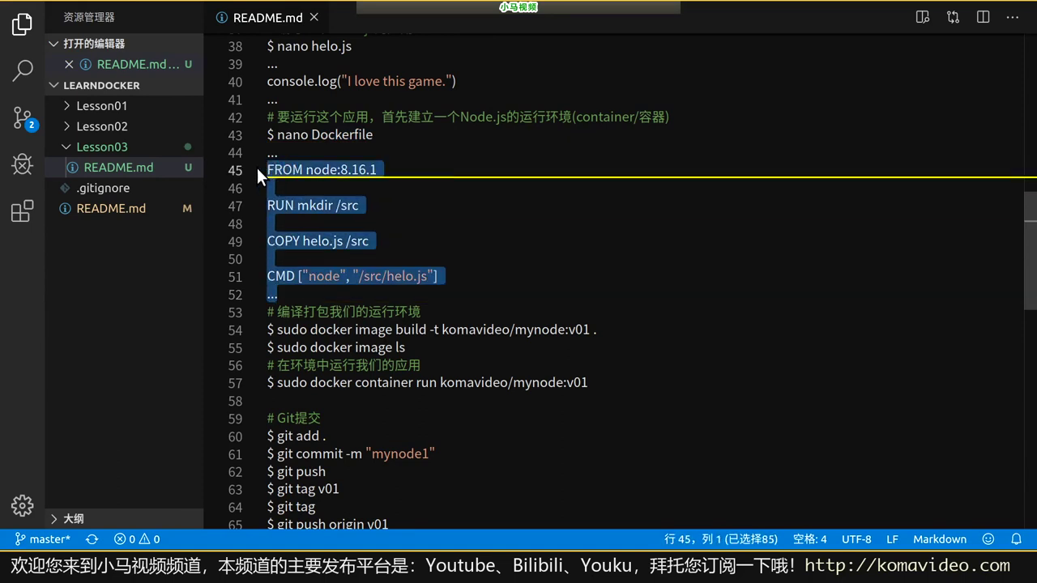
double_click(332, 135)
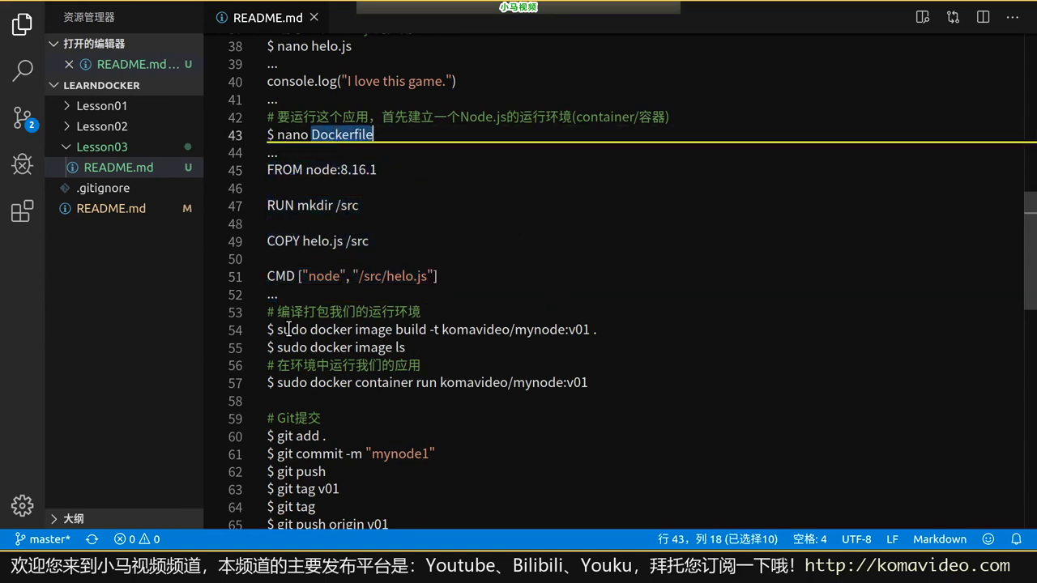
left_click_drag(275, 329, 649, 326)
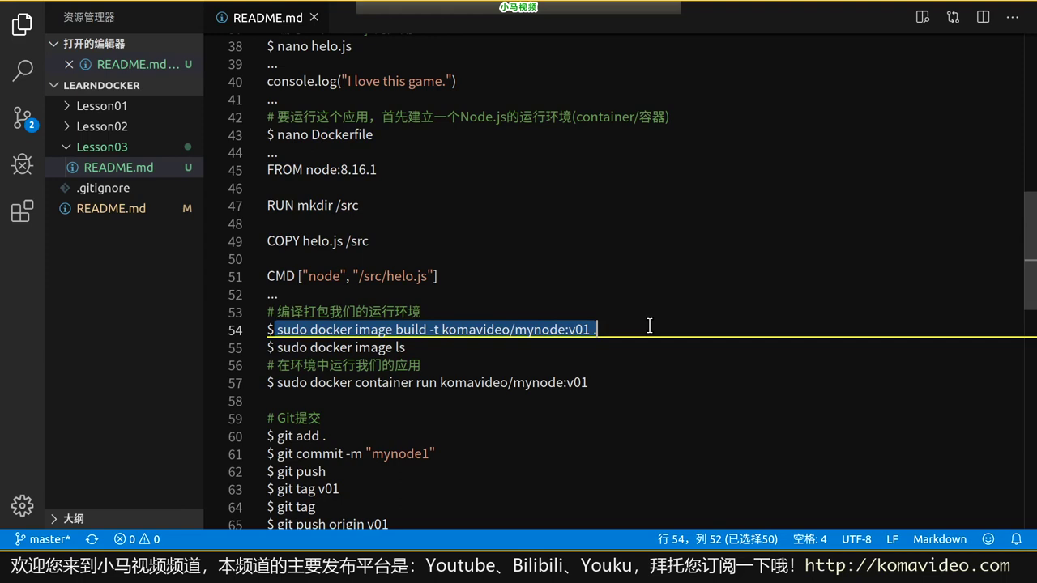
scroll(651, 324, "down", 2)
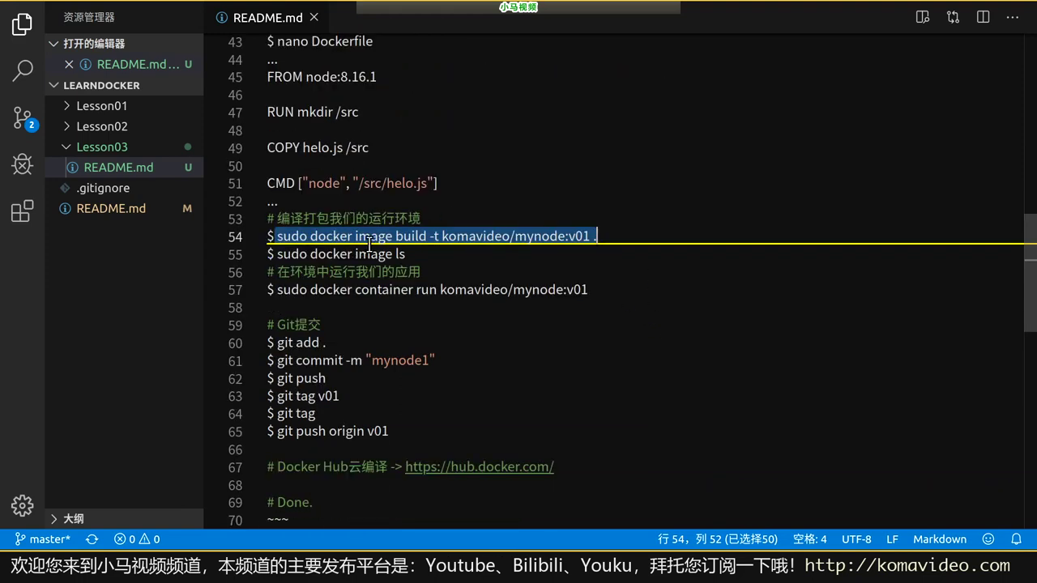
Examine the parts of the README's build command: the -t option, the image name komavideo/mynode, the tag v01 and the final dot.
left_click_drag(427, 236, 439, 236)
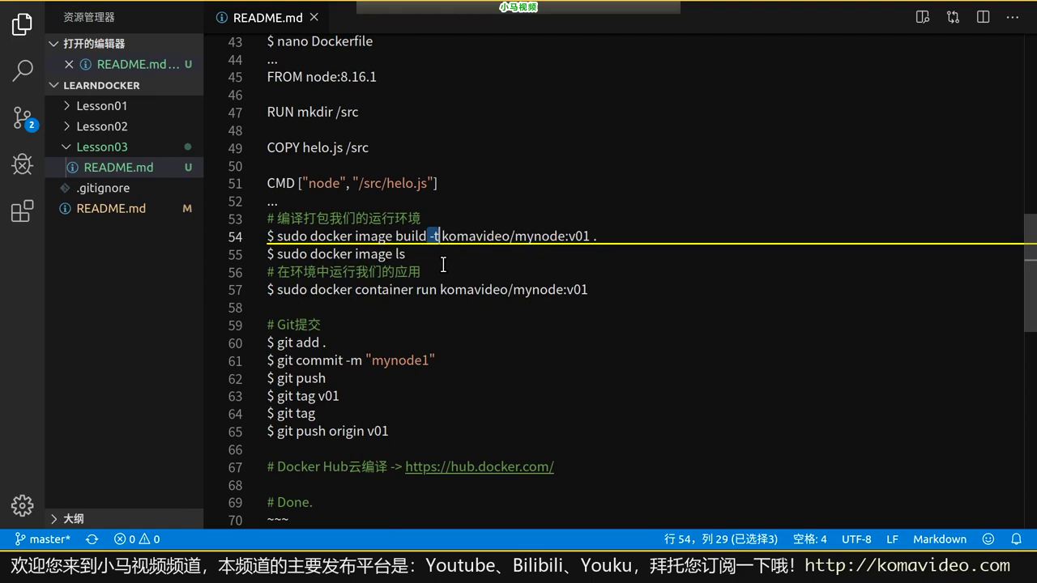
left_click(439, 237)
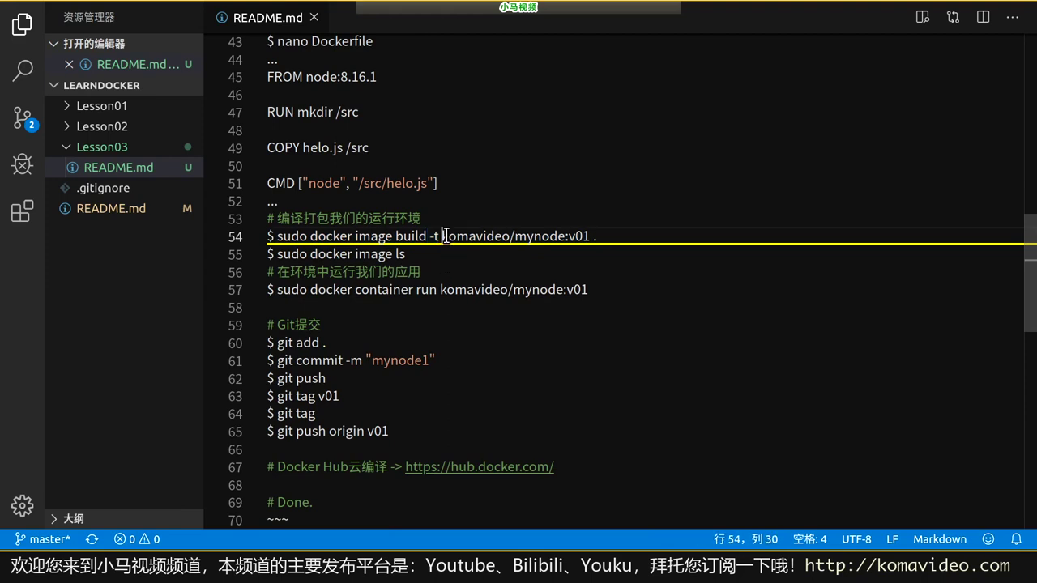
left_click_drag(439, 236, 559, 236)
double_click(533, 236)
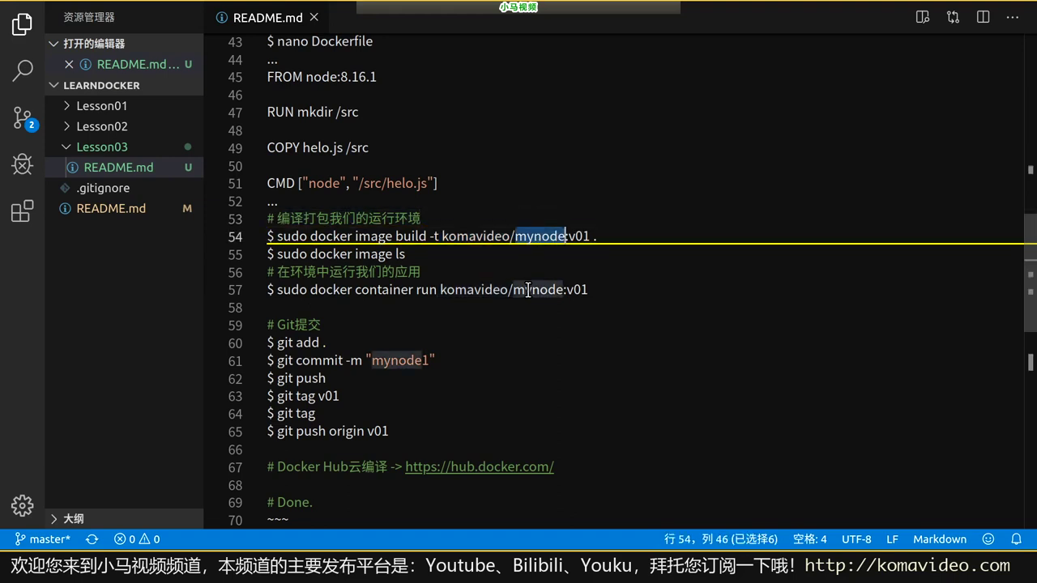
left_click(572, 237)
double_click(573, 236)
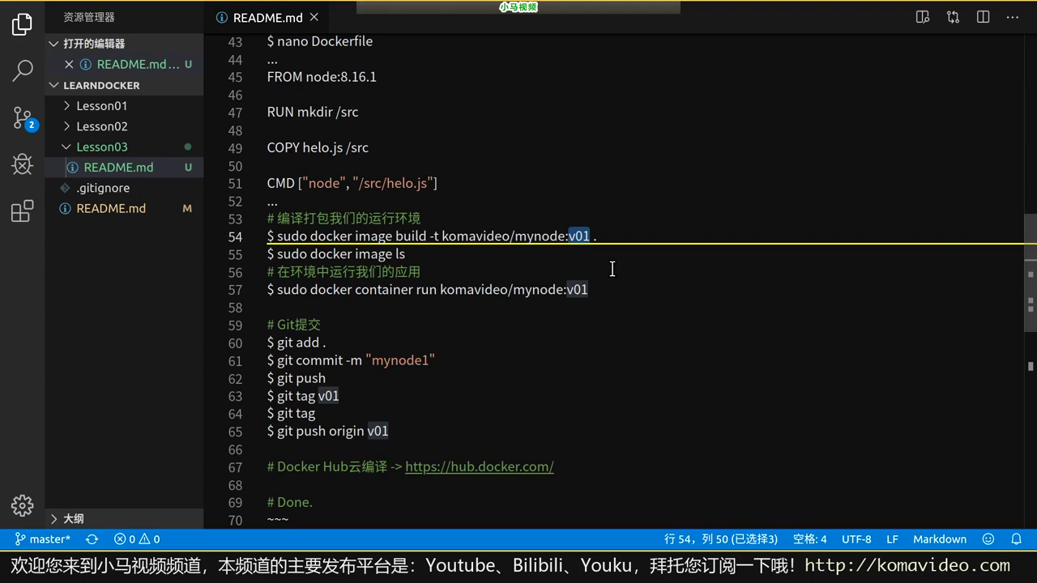
left_click(595, 234)
left_click_drag(595, 235, 590, 236)
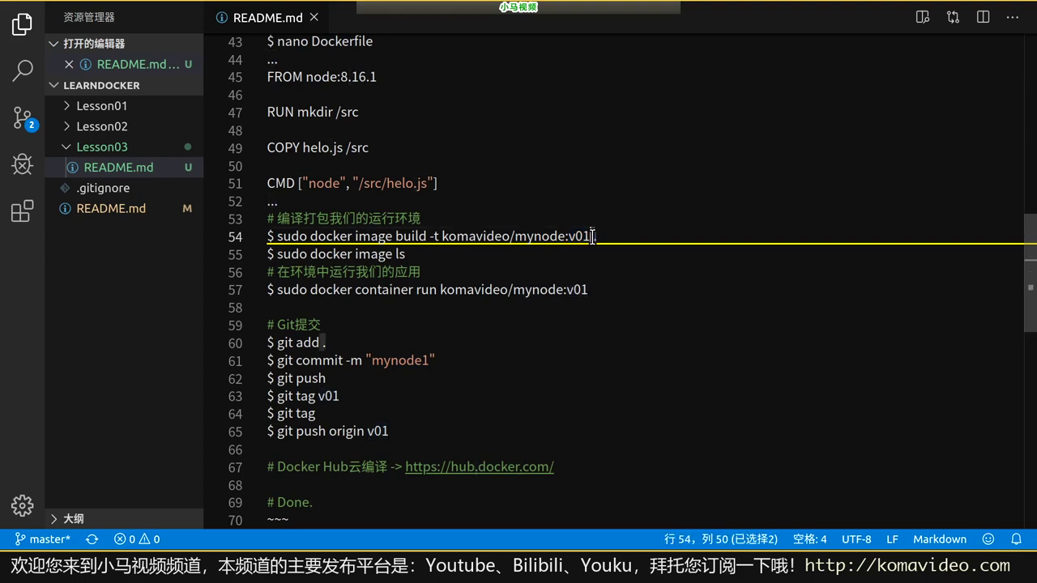
left_click(613, 236)
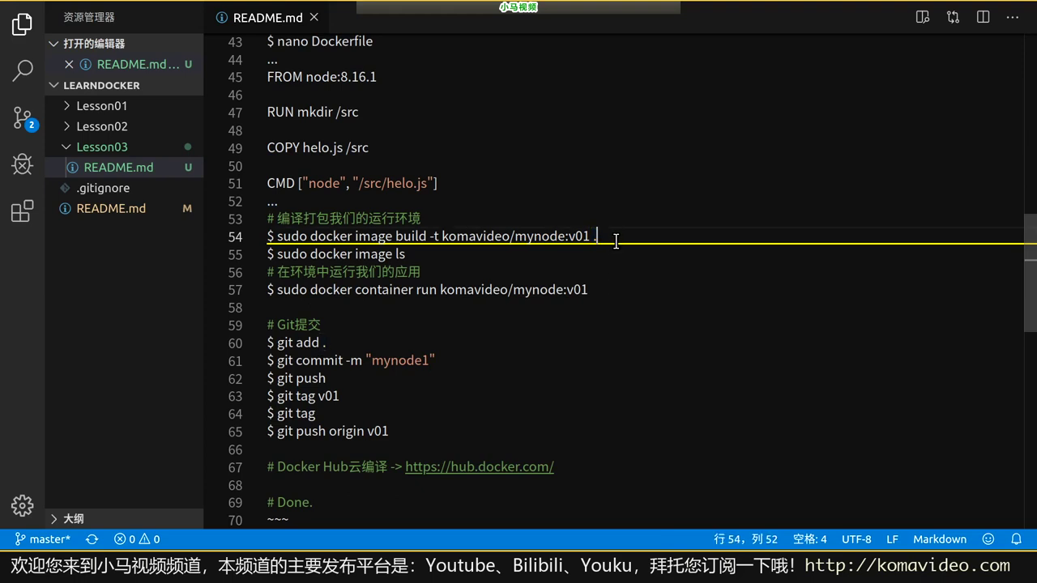
left_click_drag(595, 235, 603, 235)
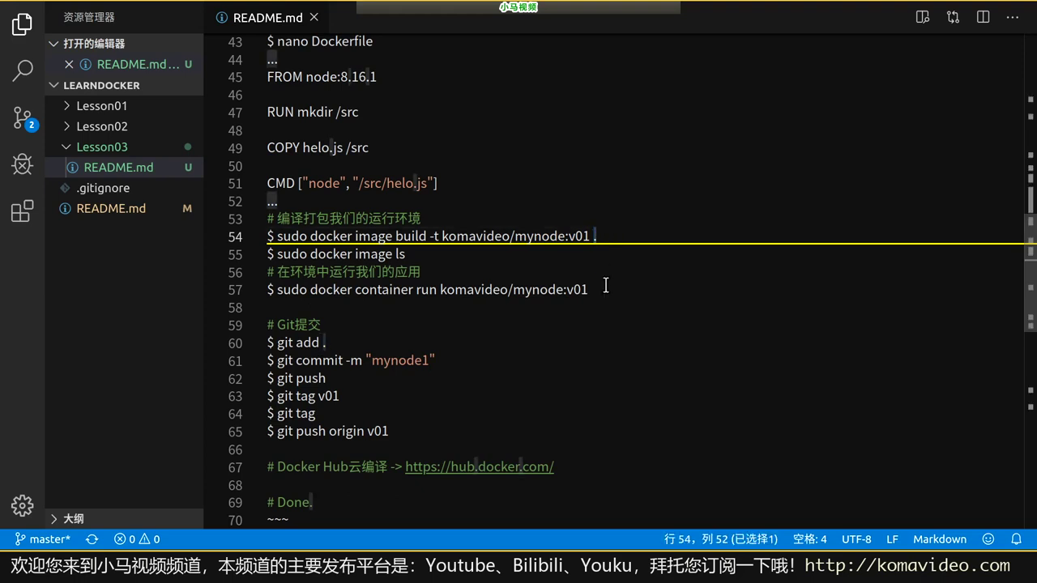
Highlight the README's full docker image build command without its prompt sign, and the file name Dockerfile in the nano command.
key("Home")
key("Right")
key("ctrl+Right")
key("ctrl+Left")
key("shift+End")
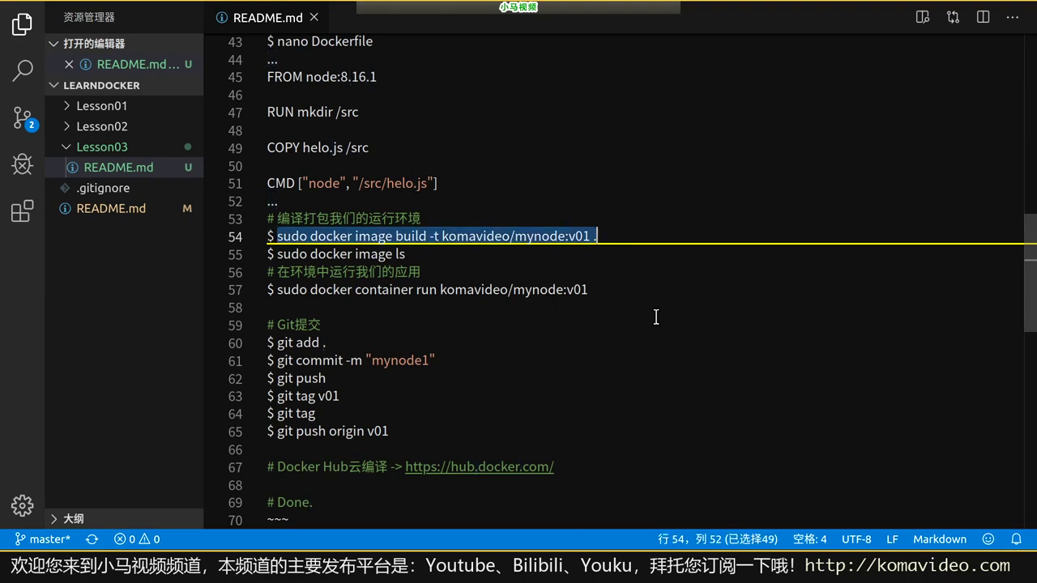
double_click(345, 42)
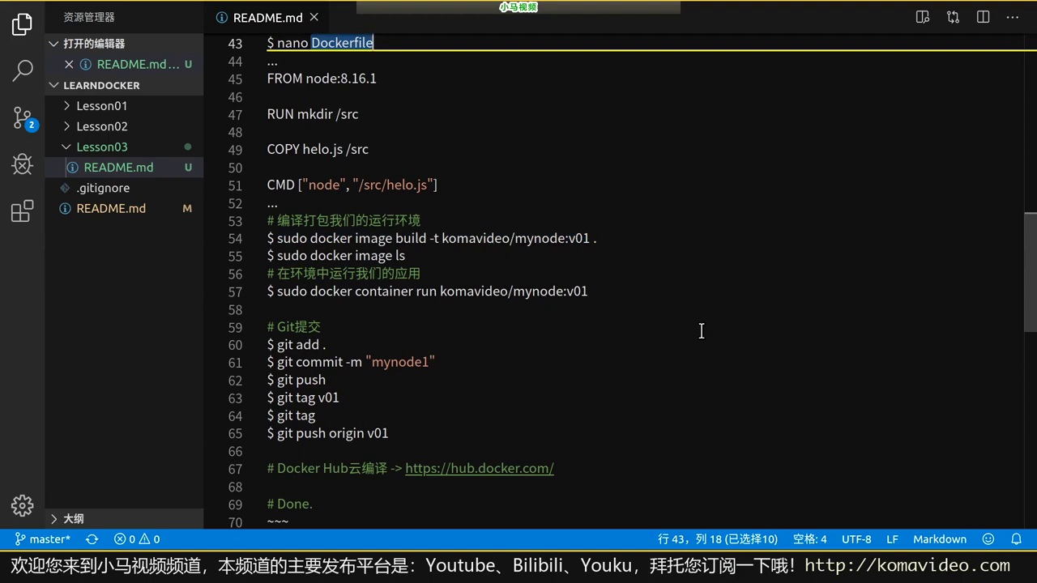
key("alt+Tab")
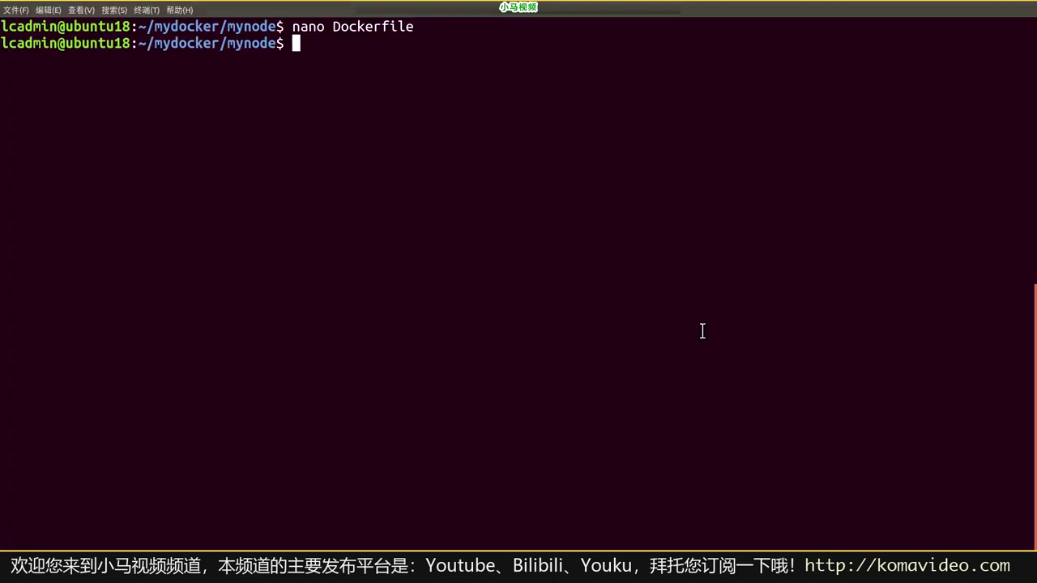
key("ctrl+shift+v")
key("BackSpace")
key("BackSpace")
key("BackSpace")
key("BackSpace")
key("BackSpace")
key("BackSpace")
key("BackSpace")
key("BackSpace")
key("BackSpace")
key("BackSpace")
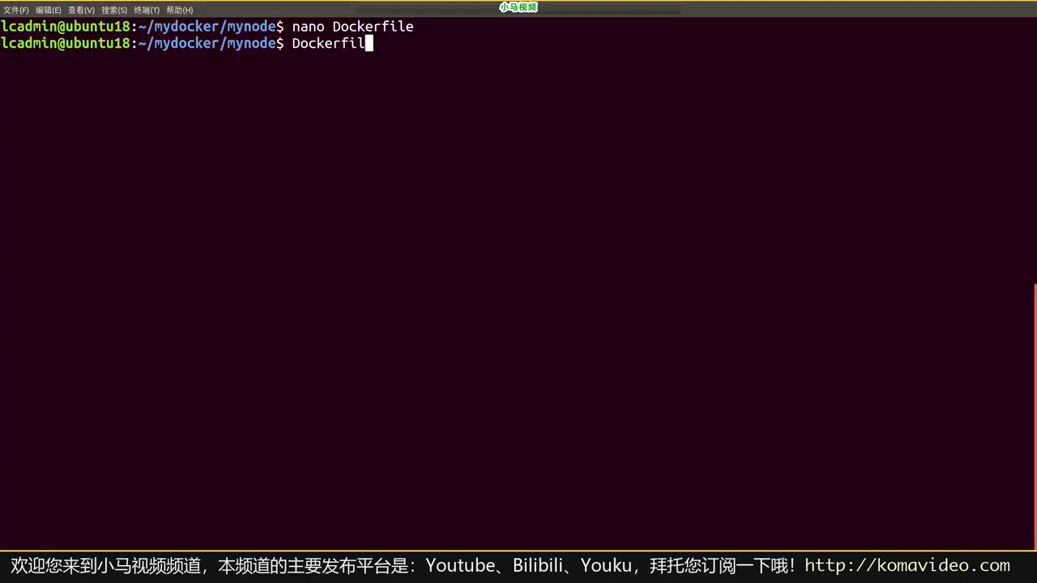
Copy "sudo docker image build -t komavideo/mynode:v01 ." from the README in Visual Studio Code and run it in the terminal.
key("alt+Tab")
key("Down")
key("Down")
key("Down")
key("Down")
key("Down")
key("Down")
key("Down")
key("Down")
key("Down")
key("Down")
key("Down")
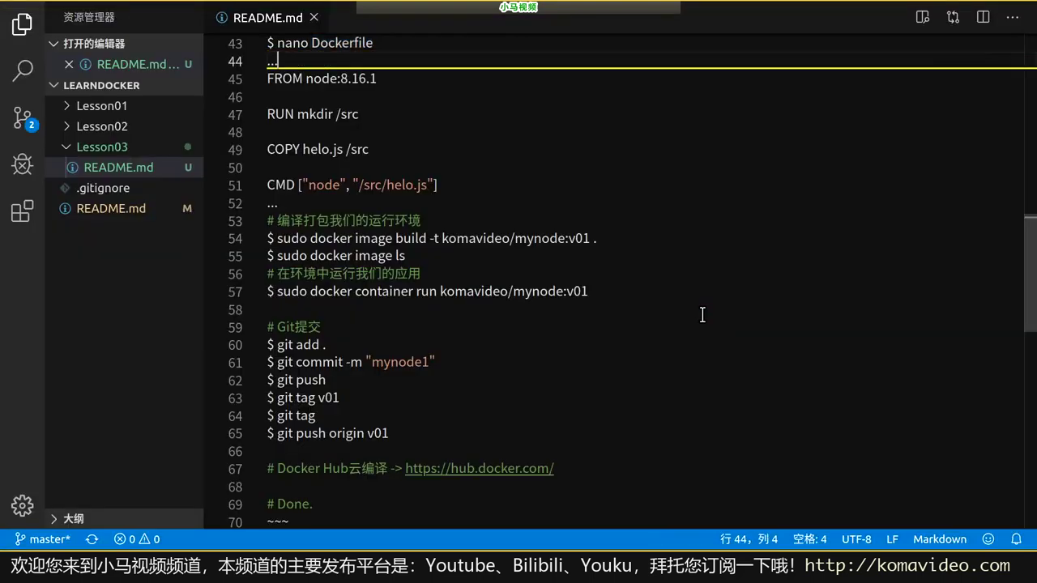
key("Home")
key("Right")
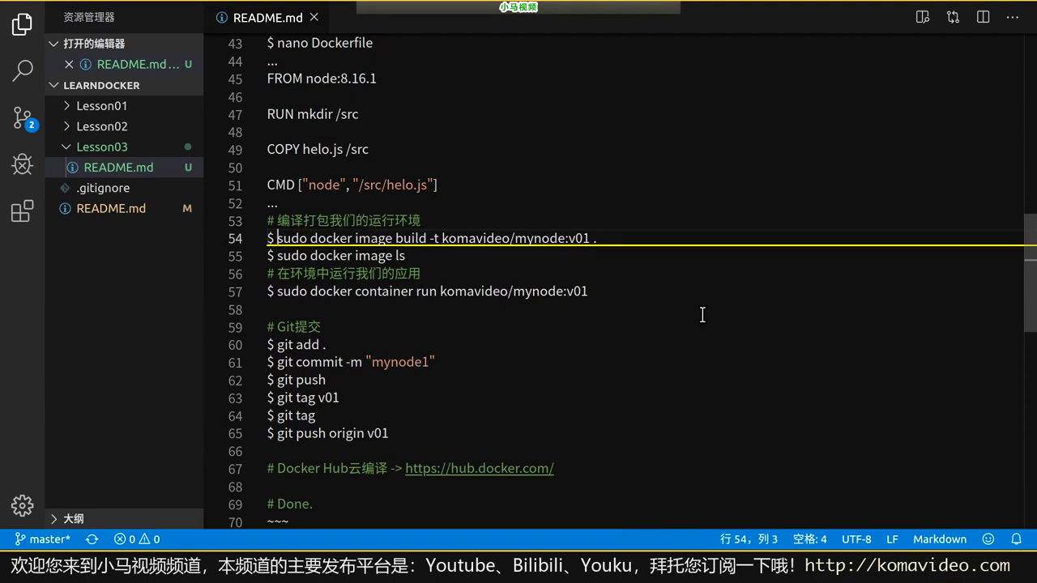
key("shift+End")
key("ctrl+c")
key("alt+Tab")
key("ctrl+shift+v")
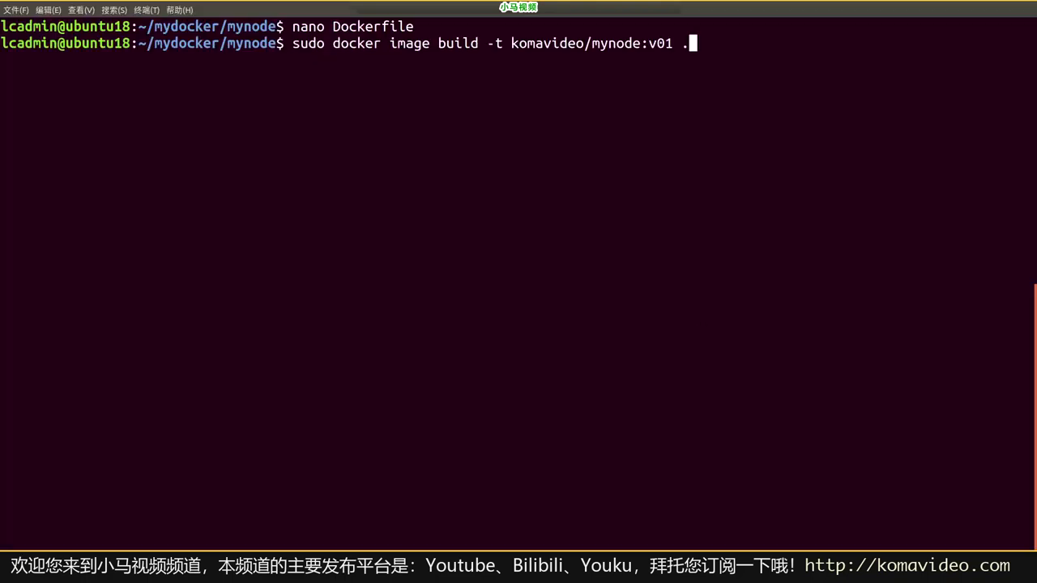
key("Return")
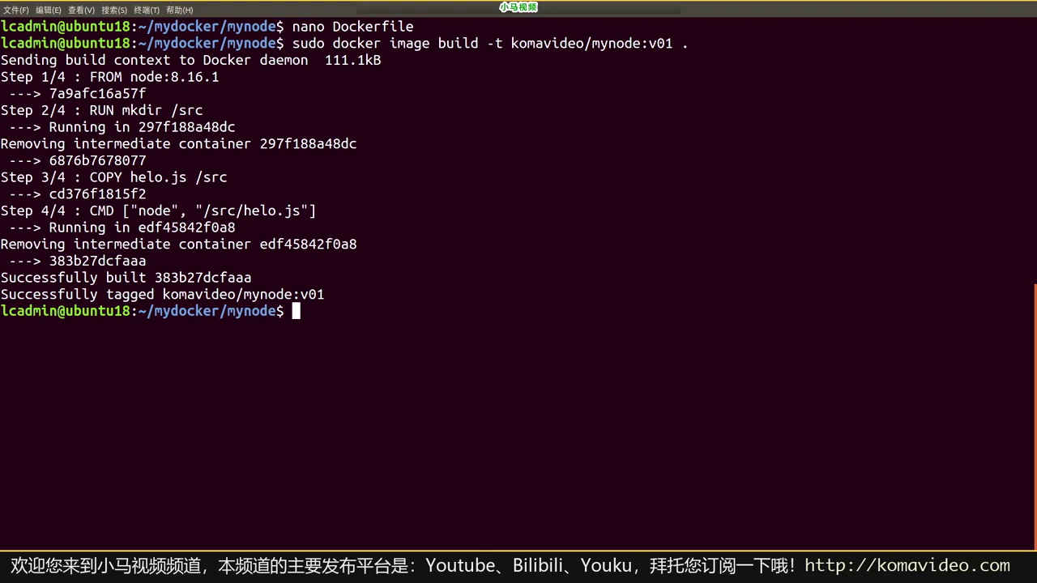
List the local Docker images by reworking the previous build command into "sudo docker image ls" and running it.
key("Return")
key("Return")
key("Up")
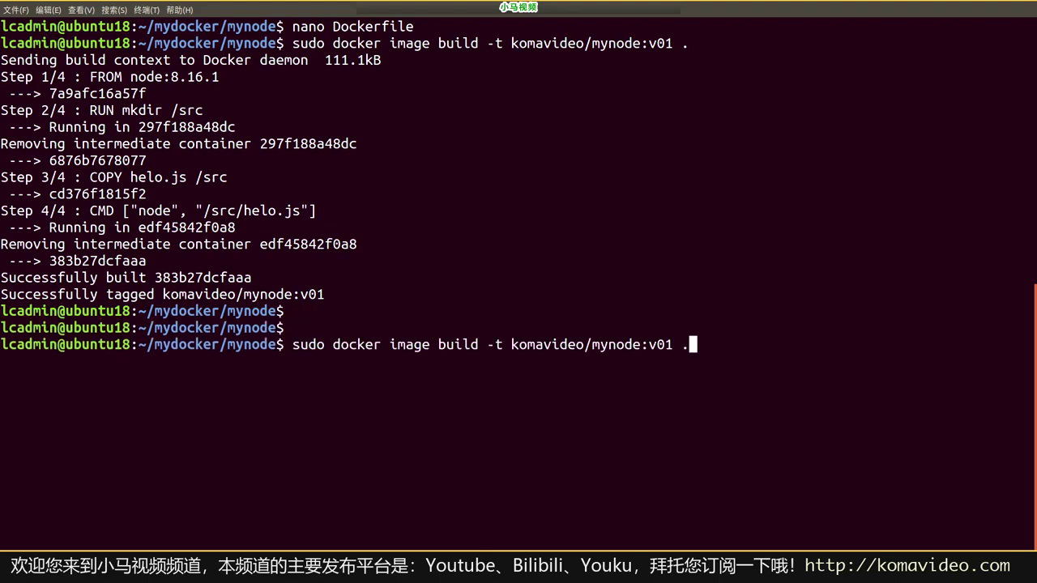
key("Left")
key("BackSpace")
key("BackSpace")
key("BackSpace")
key("BackSpace")
key("BackSpace")
key("BackSpace")
key("BackSpace")
key("BackSpace")
key("BackSpace")
key("BackSpace")
key("BackSpace")
key("BackSpace")
key("BackSpace")
key("BackSpace")
key("BackSpace")
key("BackSpace")
key("BackSpace")
key("BackSpace")
key("BackSpace")
key("BackSpace")
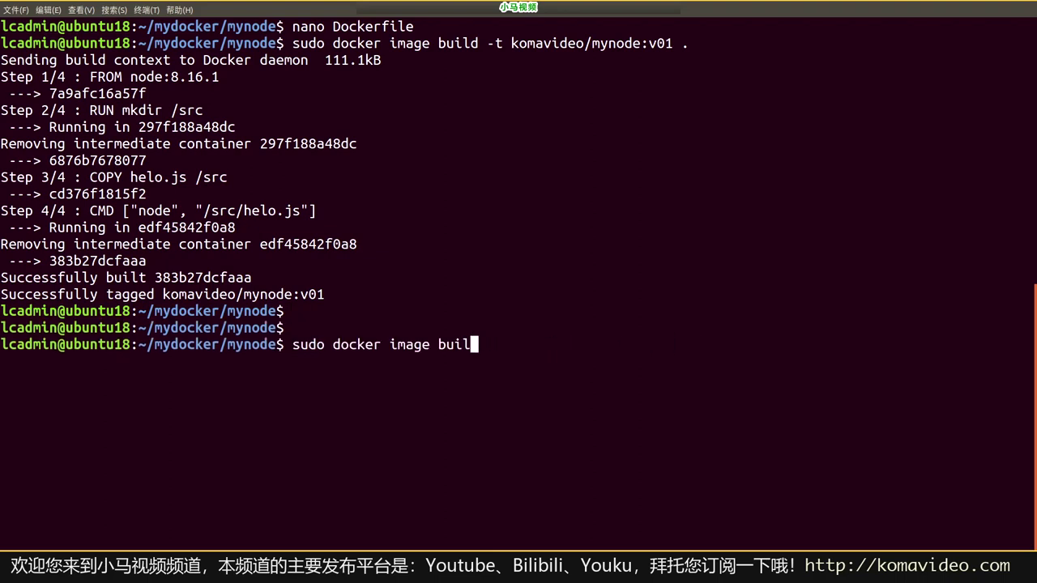
type("ls")
key("Return")
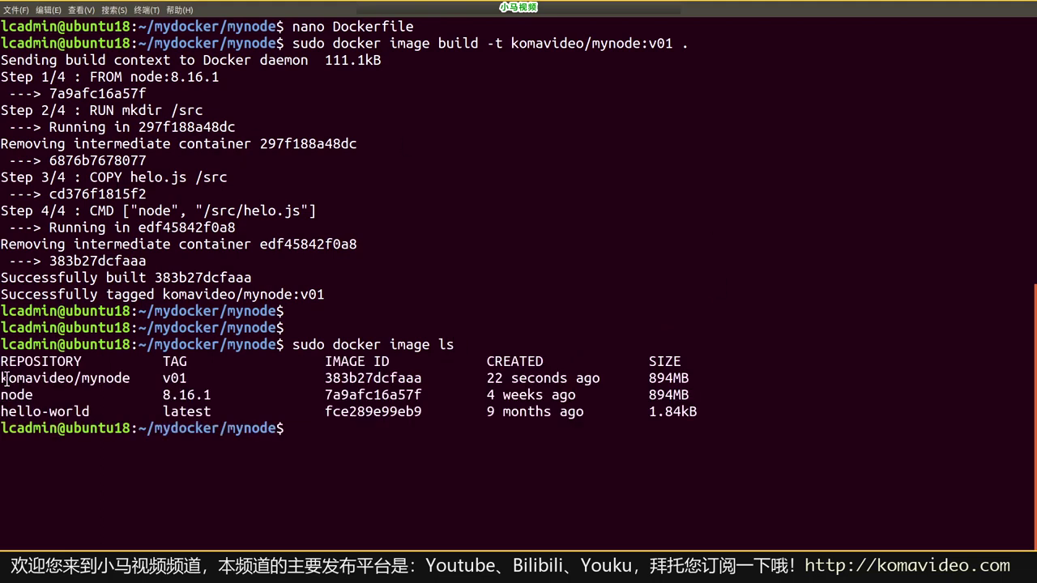
Highlight the komavideo/mynode image row, copy "sudo docker container run komavideo/mynode:v01" from the README in Visual Studio Code and run it in the terminal.
left_click_drag(3, 379, 698, 378)
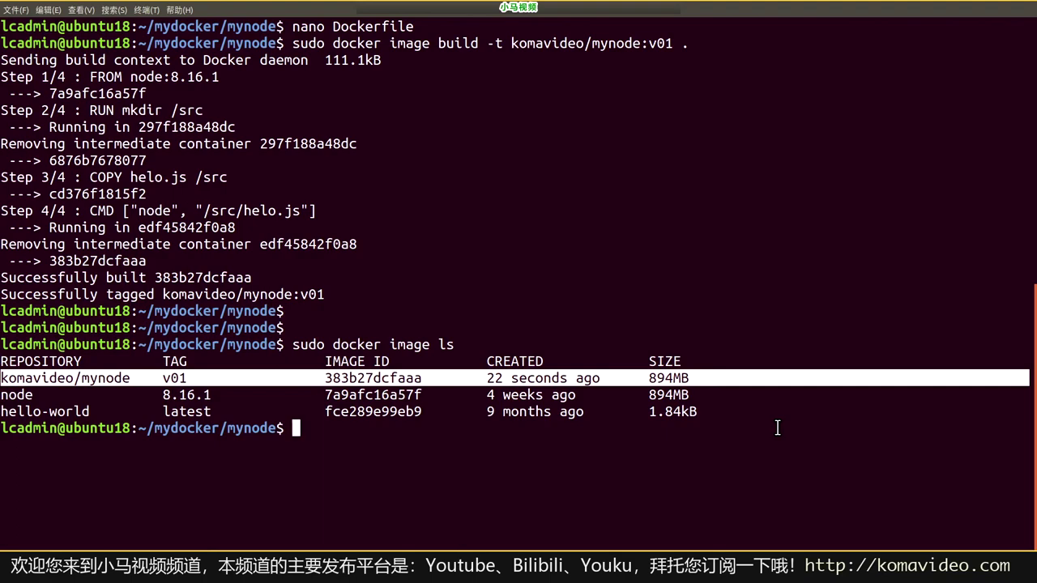
key("alt+Tab")
key("Left")
key("Left")
key("Down")
key("Down")
key("Down")
key("shift+End")
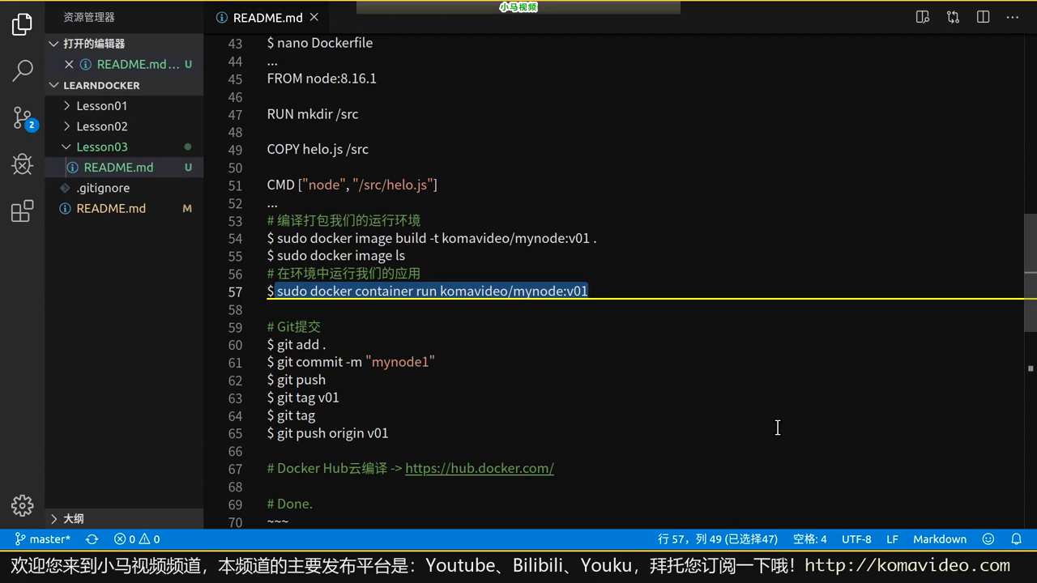
key("Left")
key("Right")
key("shift+End")
key("ctrl+c")
key("alt+Tab")
key("ctrl+shift+v")
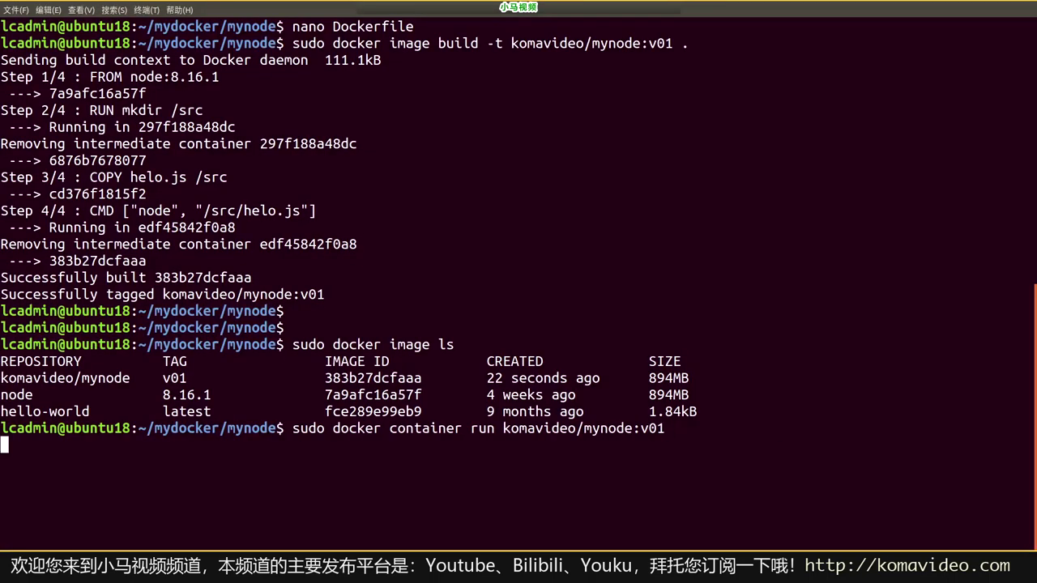
key("Return")
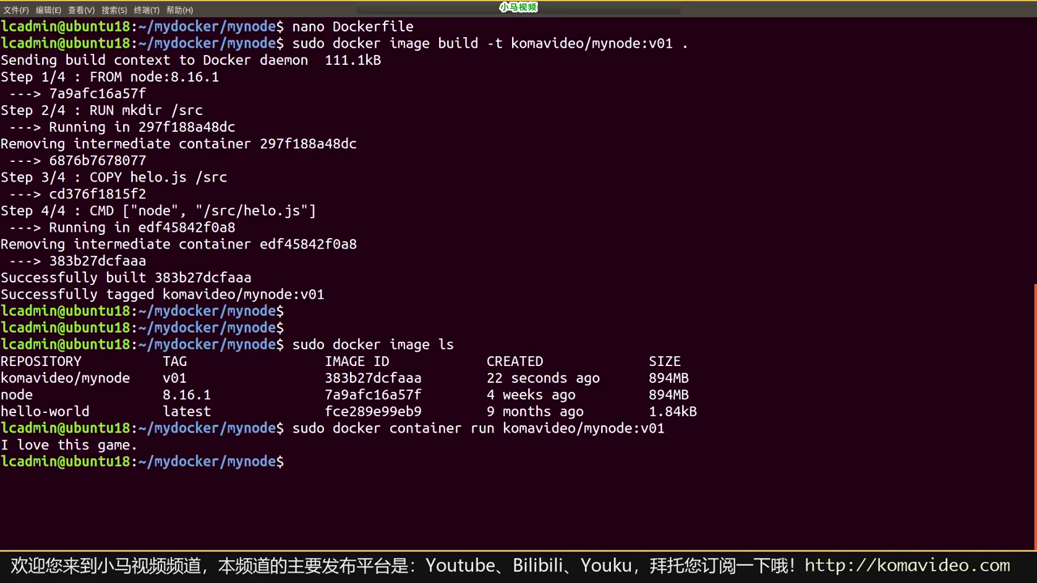
Compare the word container in the run command with image in the build command, starting from the komavideo/mynode row in the image list.
left_click_drag(1, 377, 690, 381)
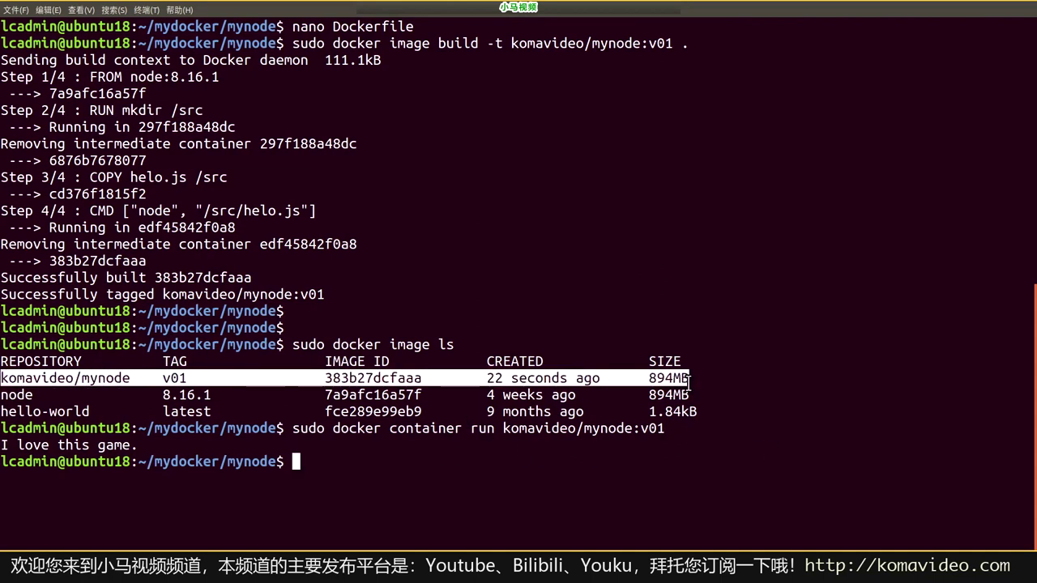
double_click(342, 428)
double_click(423, 427)
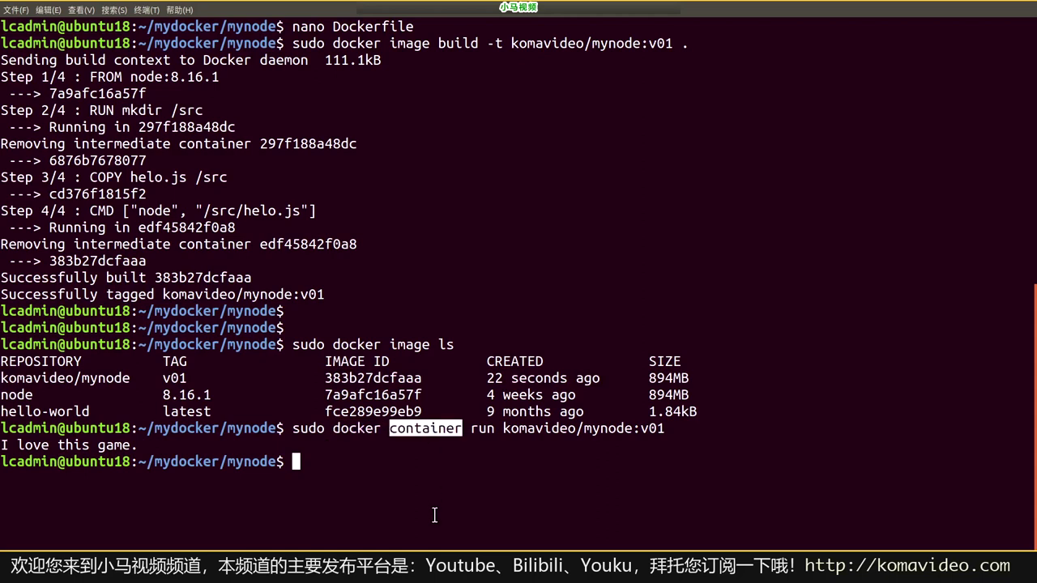
double_click(410, 43)
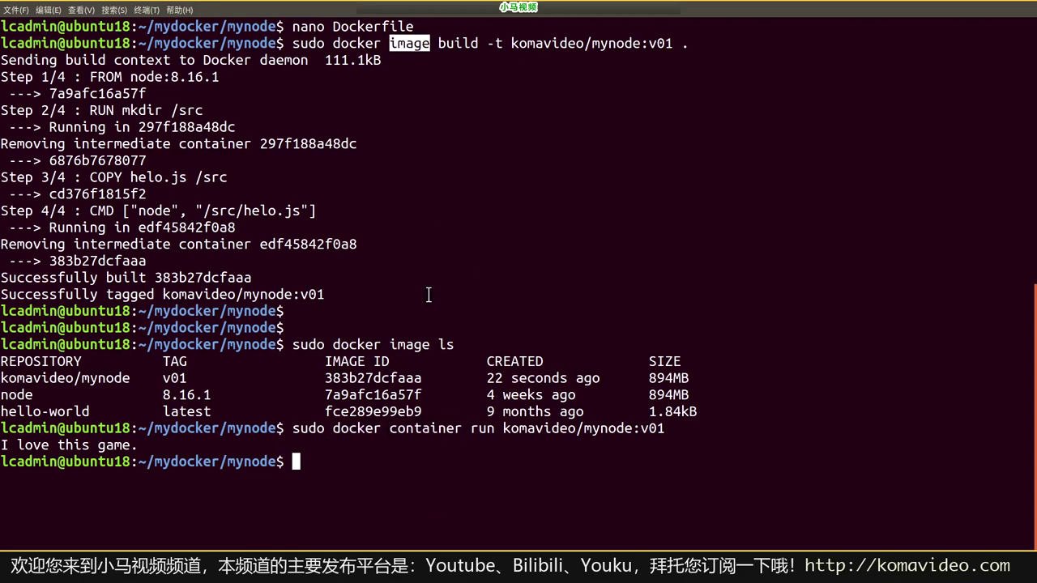
double_click(414, 428)
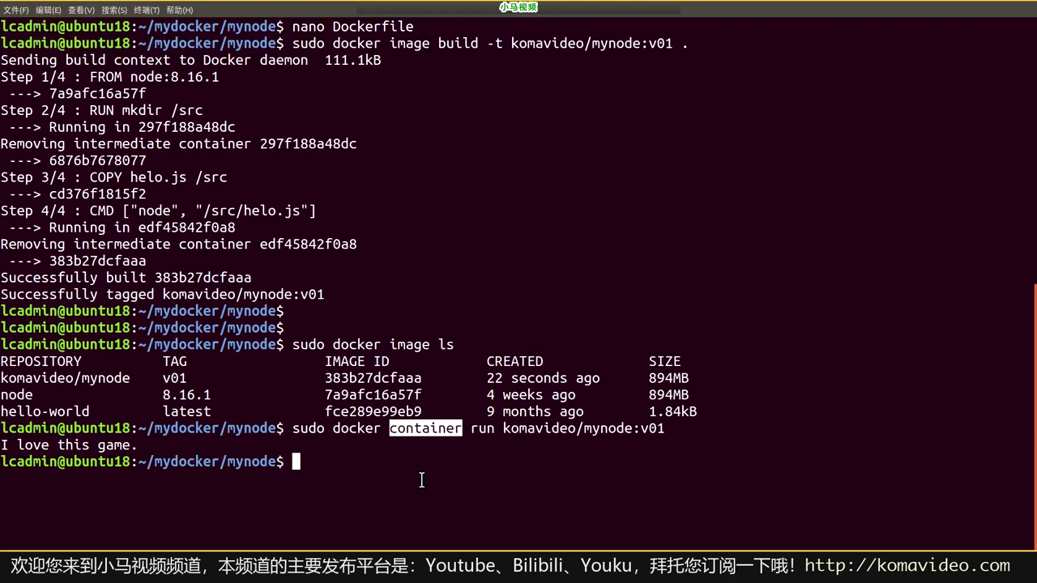
double_click(416, 45)
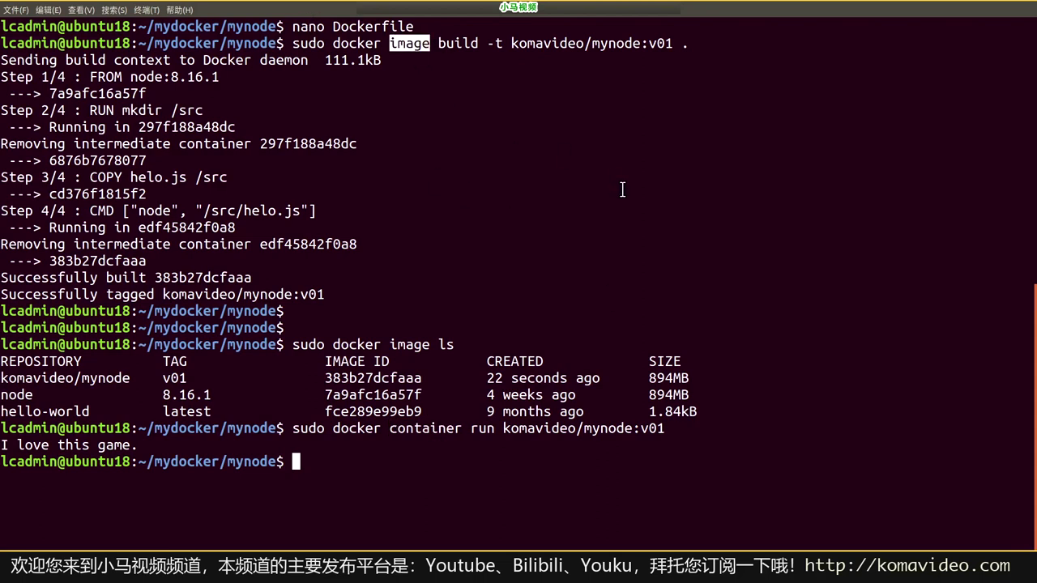
double_click(422, 429)
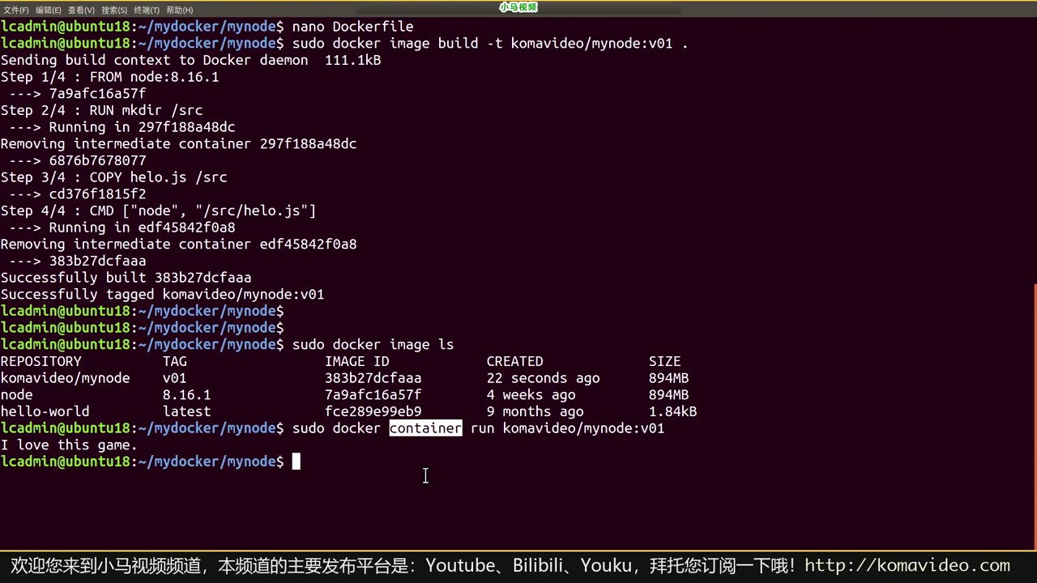
left_click(424, 475)
Compare the image name and tag v01 in the README's container run command with the komavideo/mynode row in the terminal's image list.
key("alt+Tab")
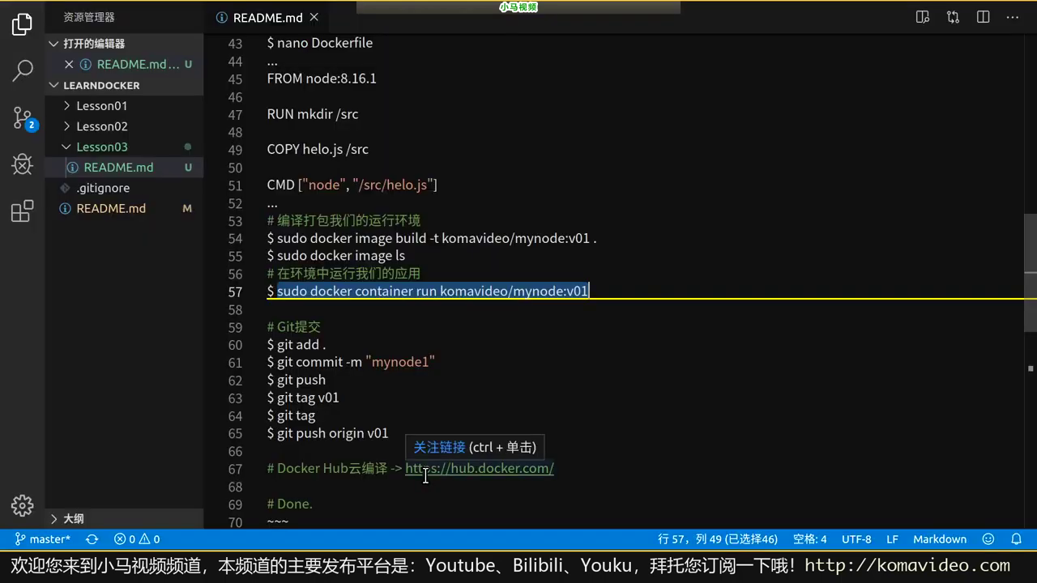
double_click(547, 293)
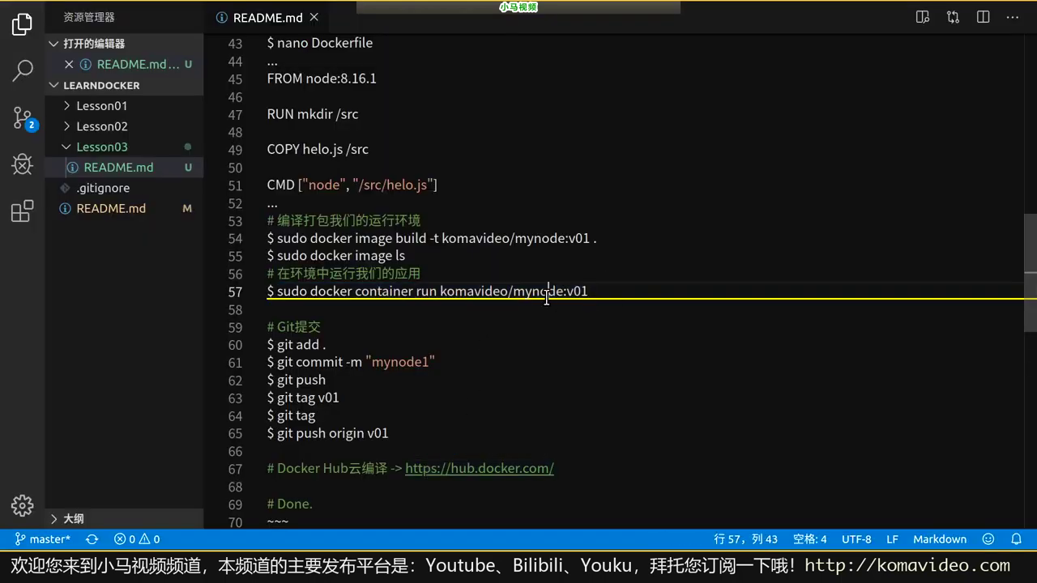
double_click(577, 292)
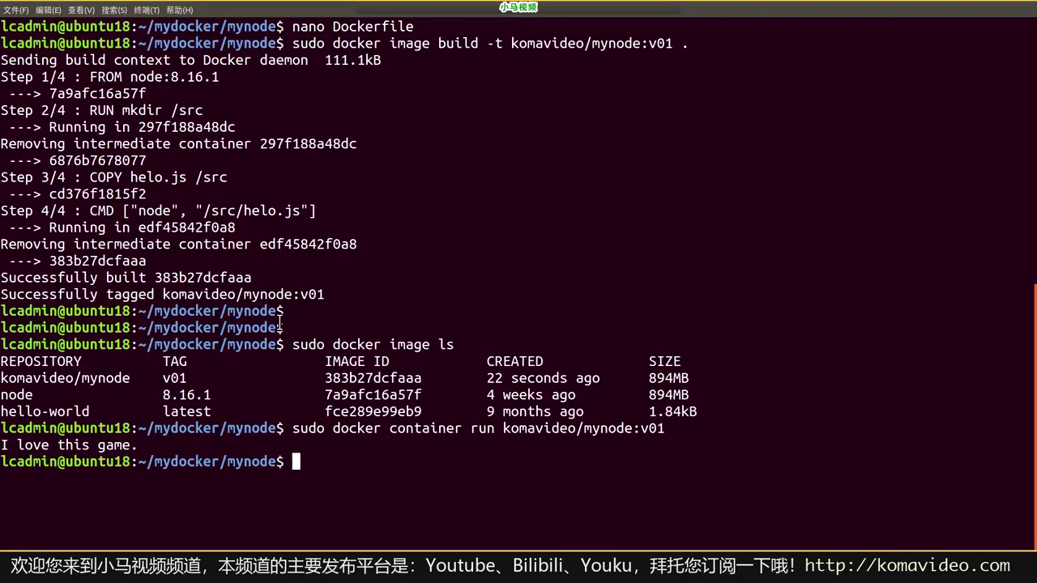
double_click(86, 378)
double_click(174, 378)
left_click(424, 486)
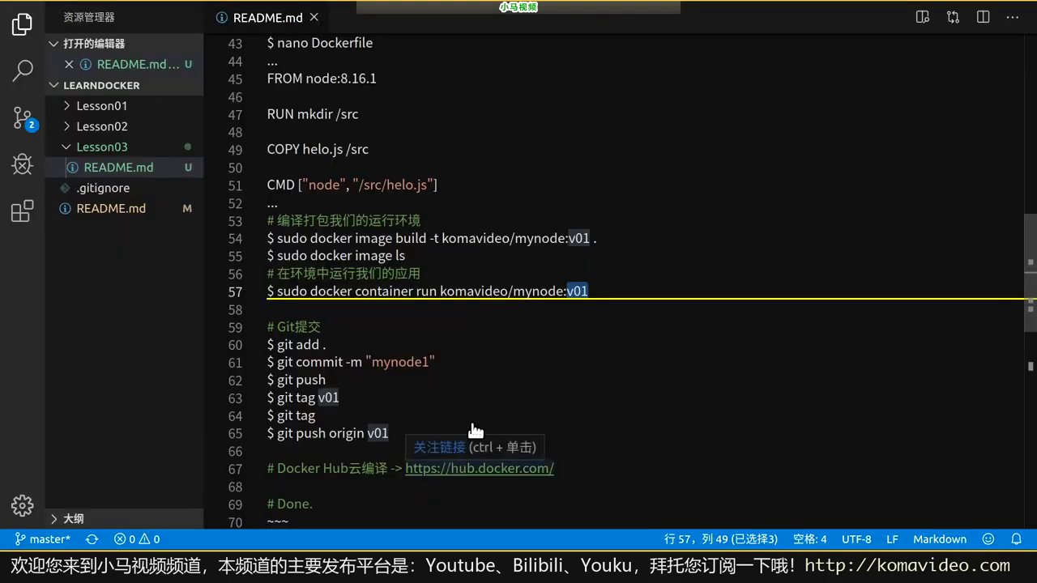
Go to the end of the "git add ." line in the README's Git提交 section.
left_click(499, 385)
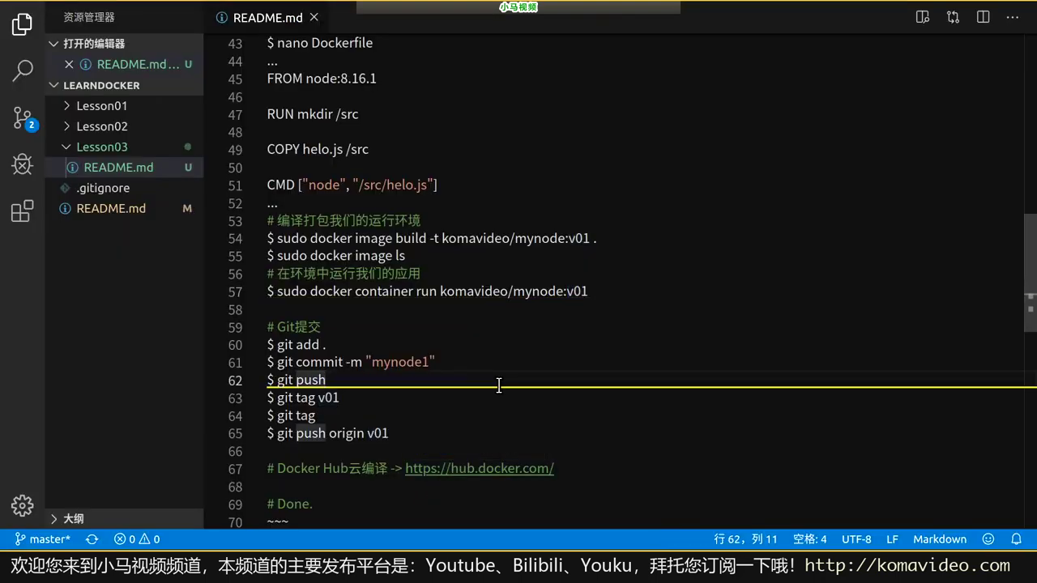
scroll(499, 385, "down", 1)
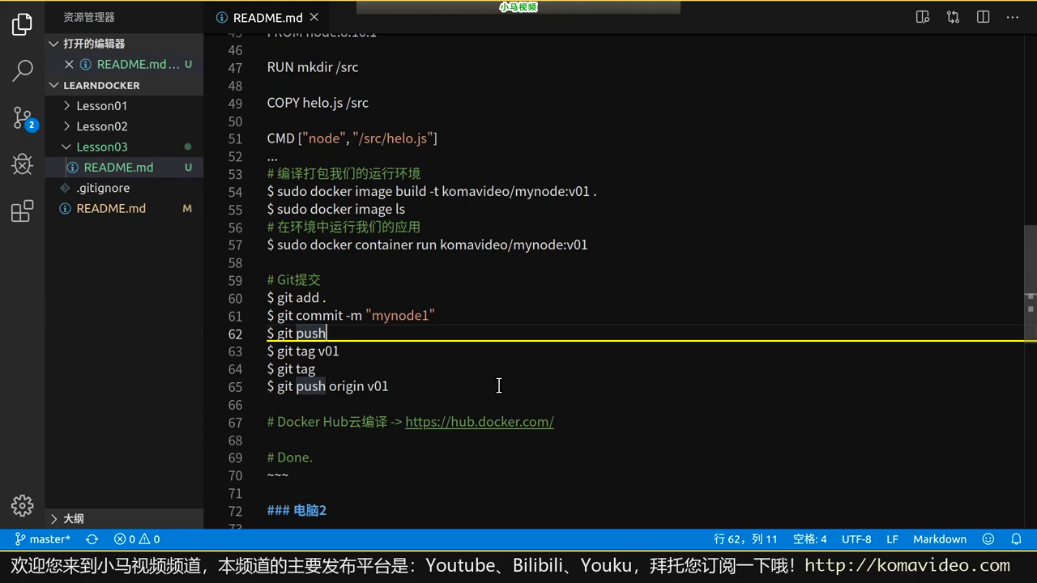
key("Up")
key("Up")
key("Up")
key("Down")
key("End")
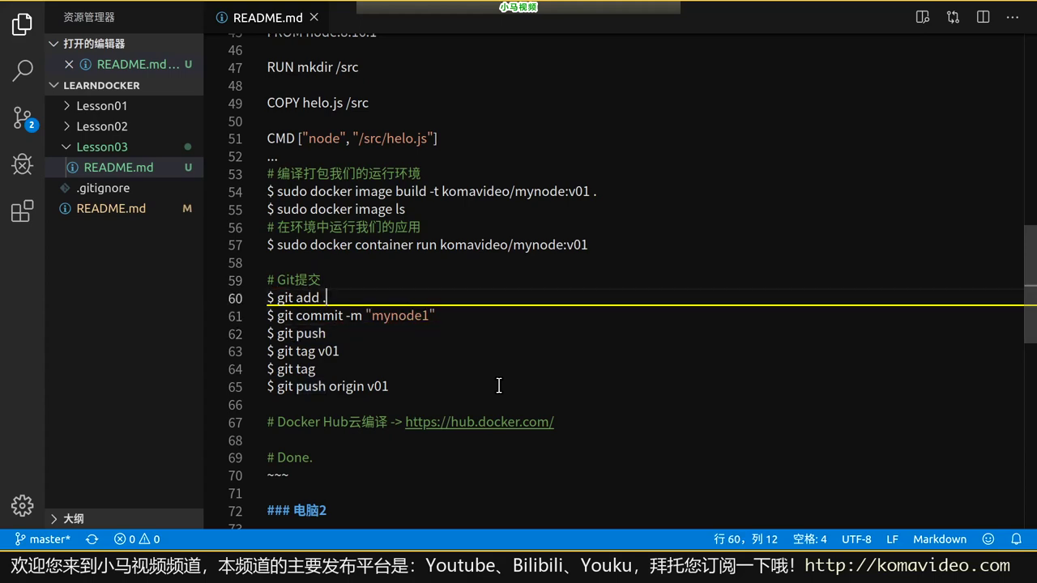
Clear the terminal and list the mynode folder's files with ll, highlighting helo.js and Dockerfile.
key("alt+Tab")
type("clear")
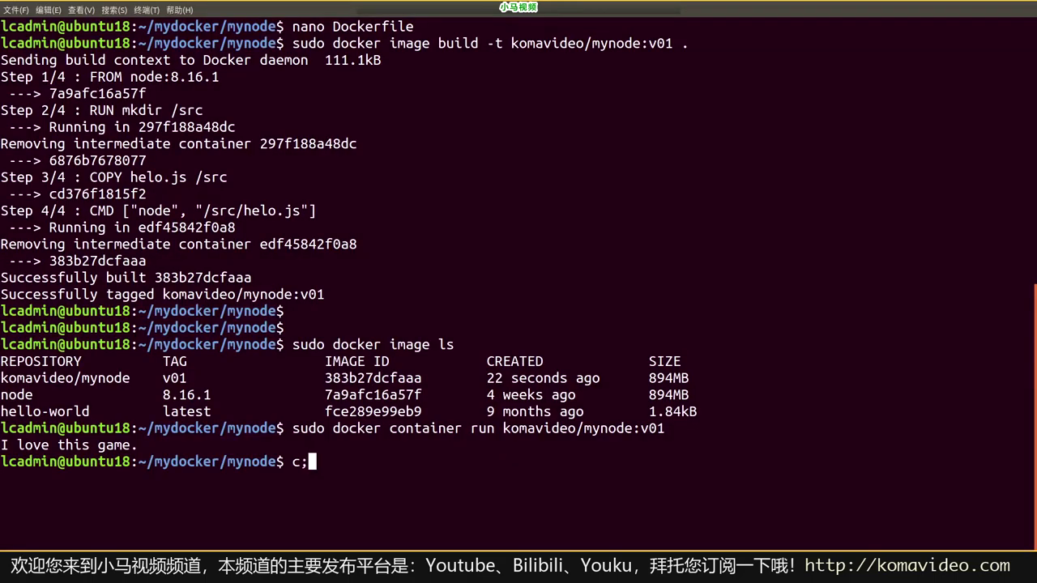
key("Return")
type("ll")
key("Return")
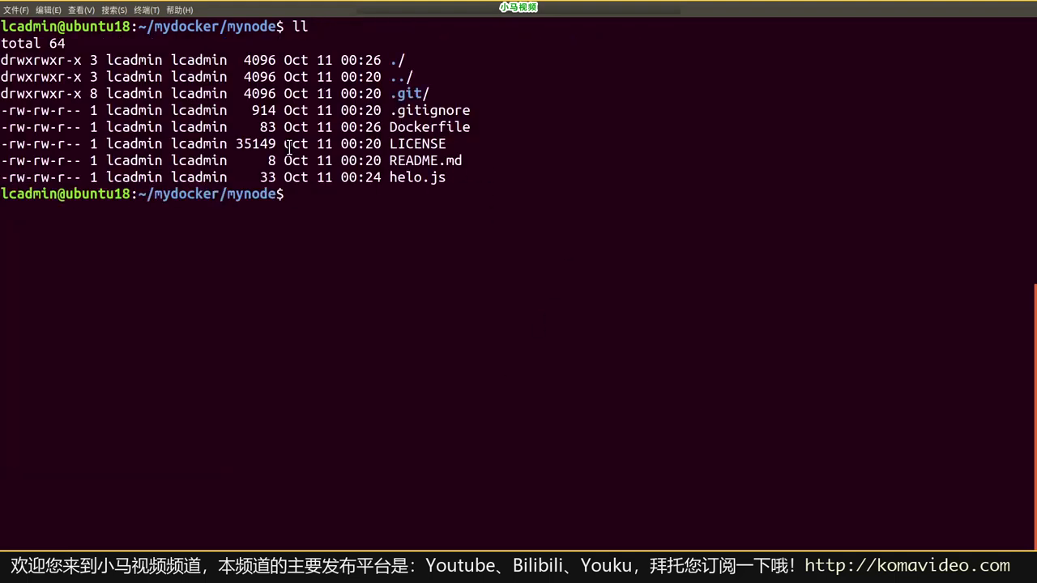
left_click_drag(383, 176, 452, 178)
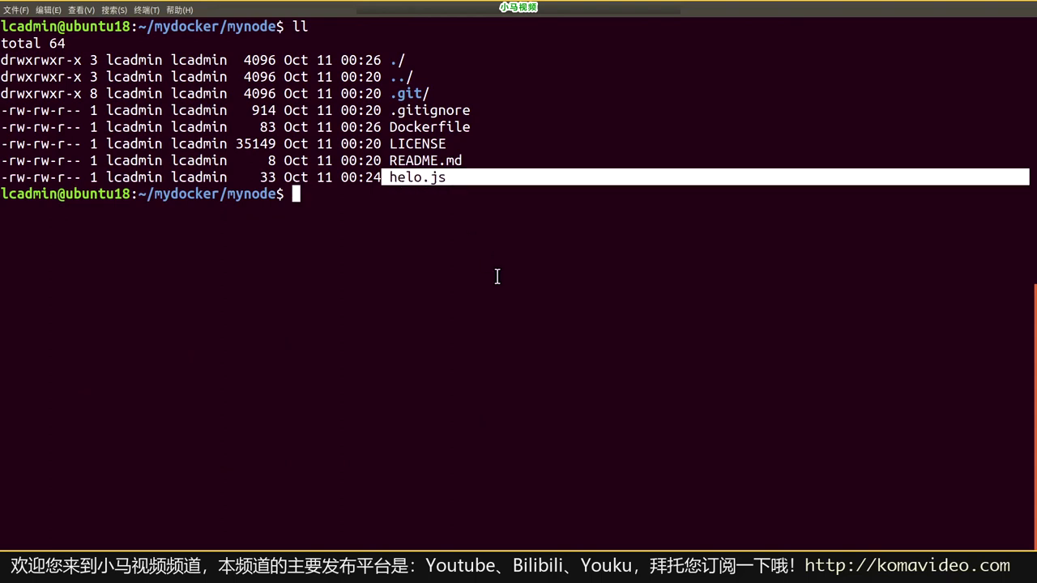
double_click(416, 125)
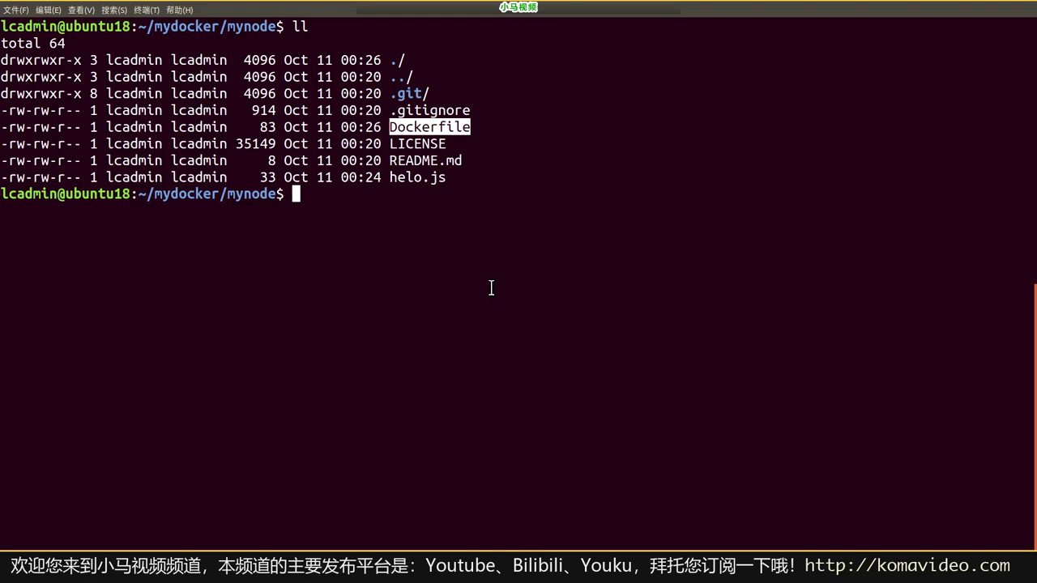
Stage all files by copying "git add ." from the README in Visual Studio Code and running it in the terminal.
key("alt+Tab")
key("Home")
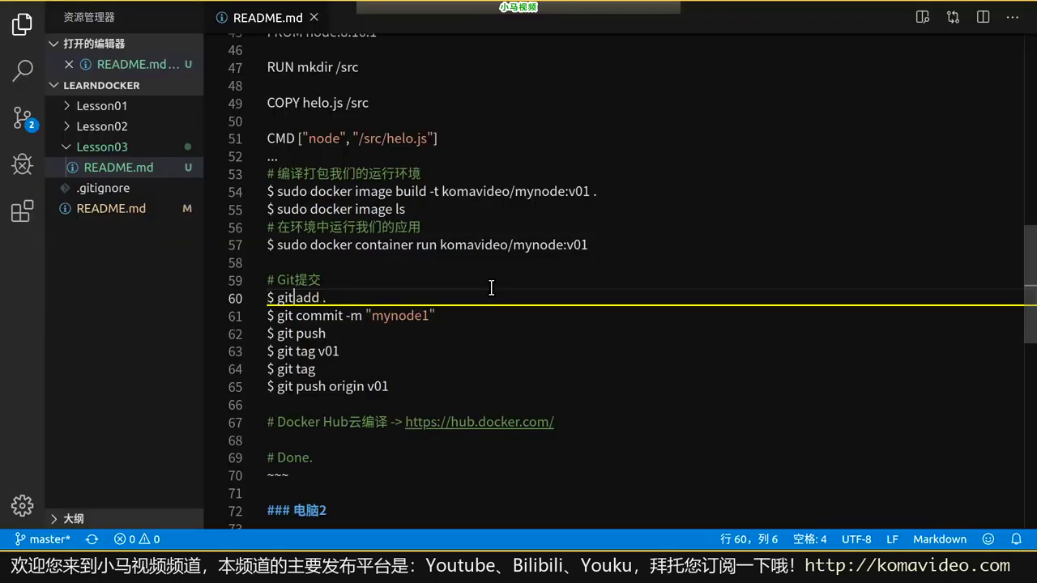
key("ctrl+Left")
key("shift+End")
key("ctrl+c")
key("alt+Tab")
key("ctrl+shift+v")
key("Return")
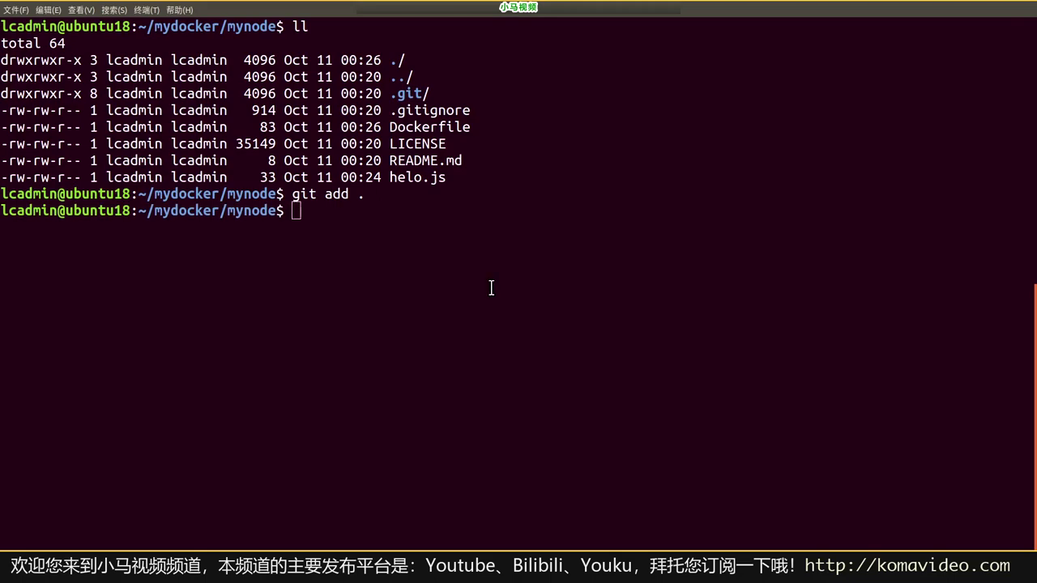
Commit the staged files with the message "mynode1" by copying the README's git commit command into the terminal and running it.
key("alt+Tab")
key("Left")
key("Down")
key("shift+End")
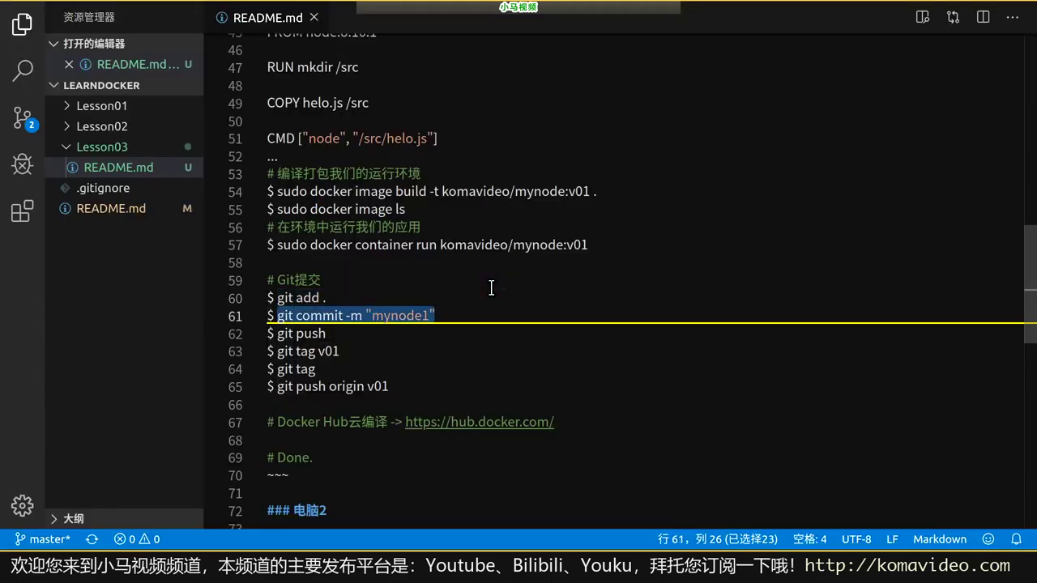
key("ctrl+c")
key("alt+Tab")
key("ctrl+shift+v")
key("Return")
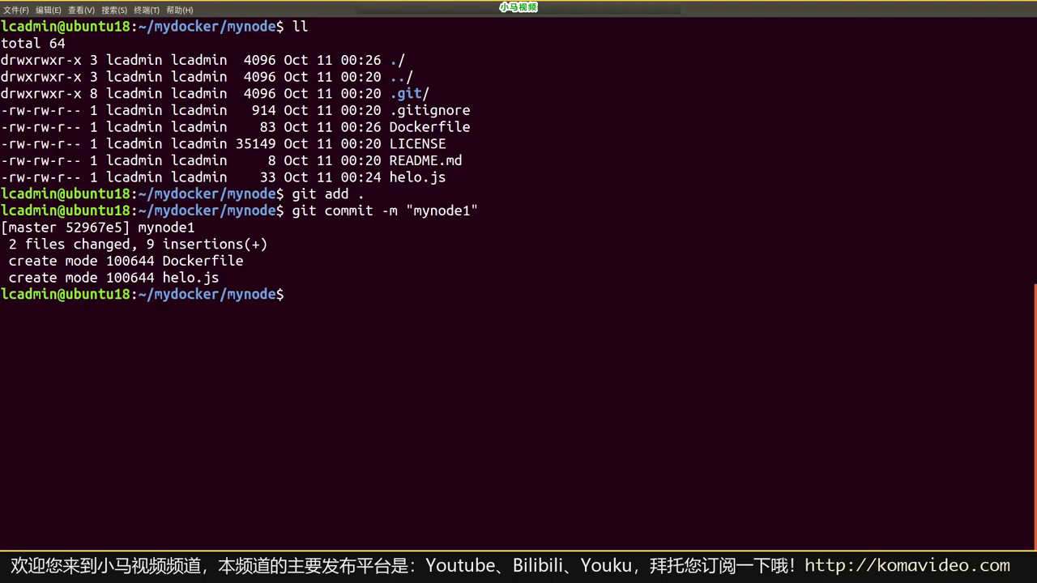
Push the commit to GitHub with "git push" copied from the README, signing in with the GitHub username and account password.
key("alt+Tab")
key("Left")
key("Down")
key("shift+End")
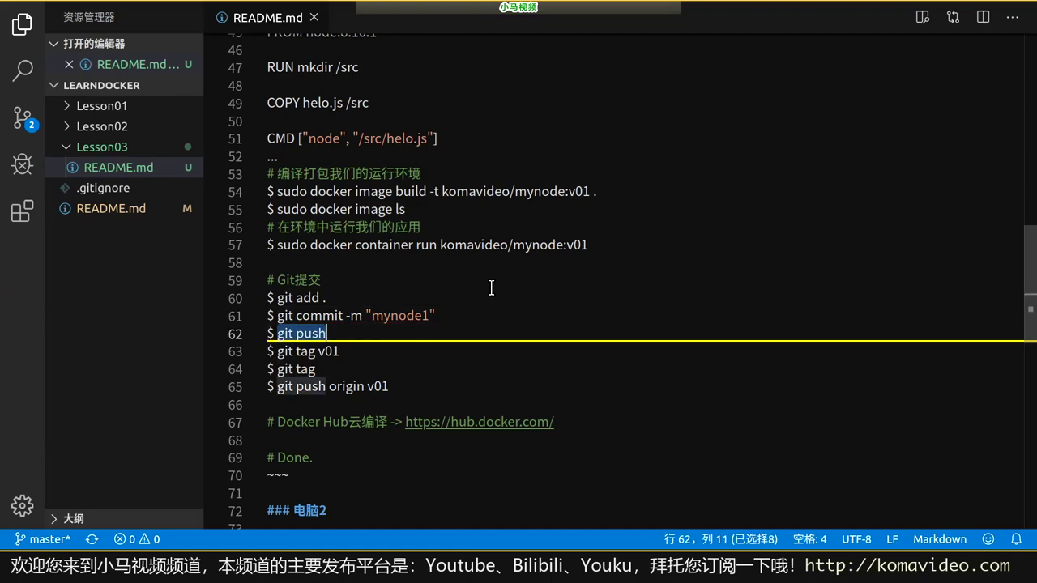
key("ctrl+c")
key("alt+Tab")
key("ctrl+shift+v")
key("Return")
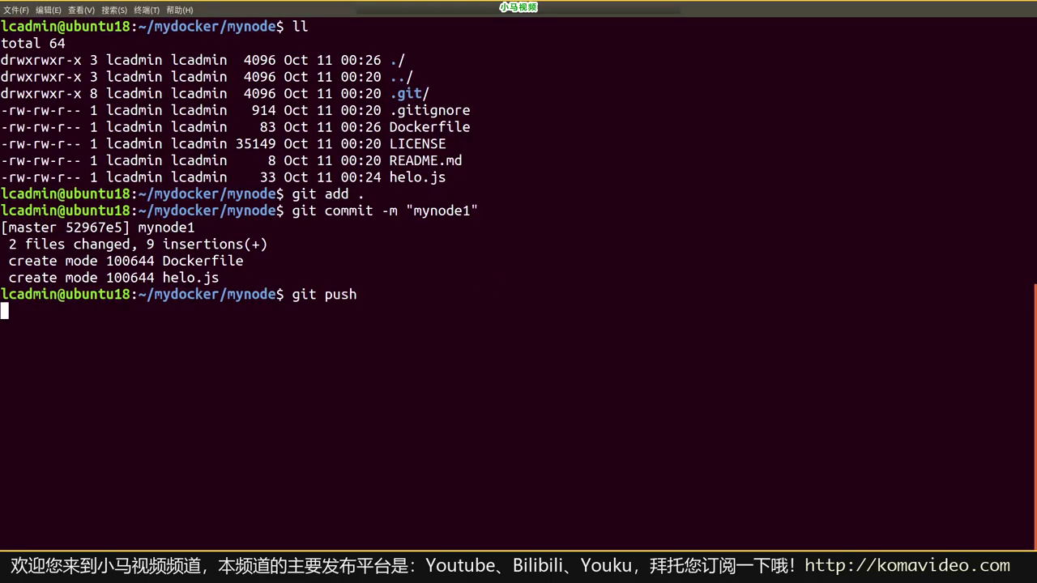
type("komavideo")
key("Return")
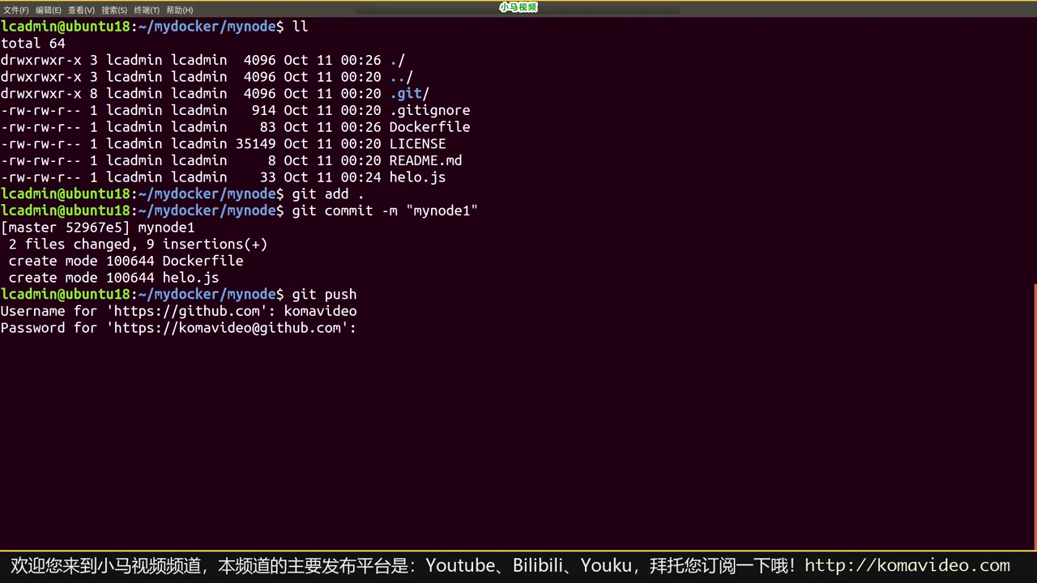
key("Return")
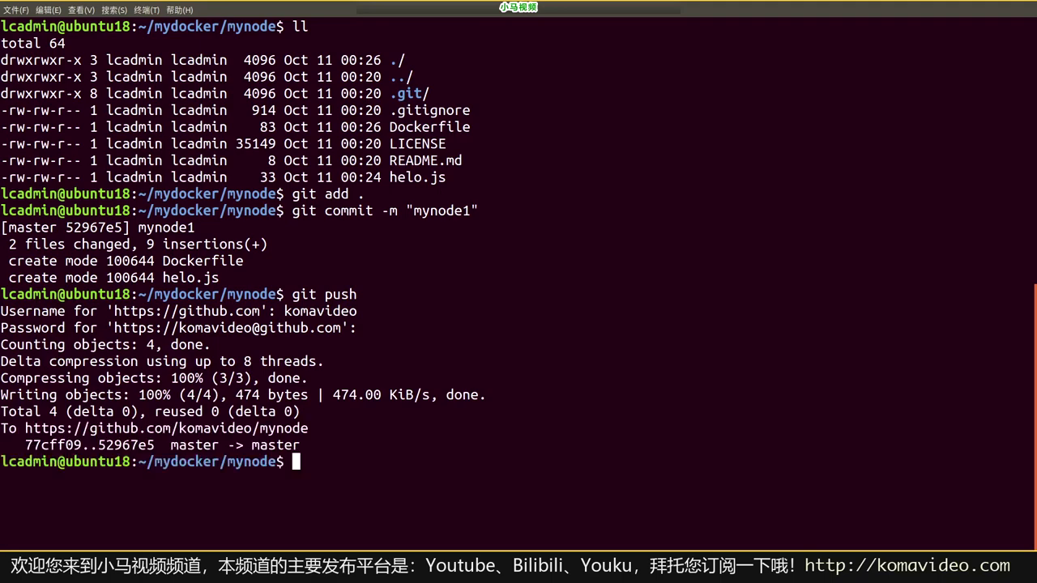
Switch to the browser and refresh the Code view of the mynode repository on GitHub to check its files.
key("alt+Tab")
key("alt+Tab")
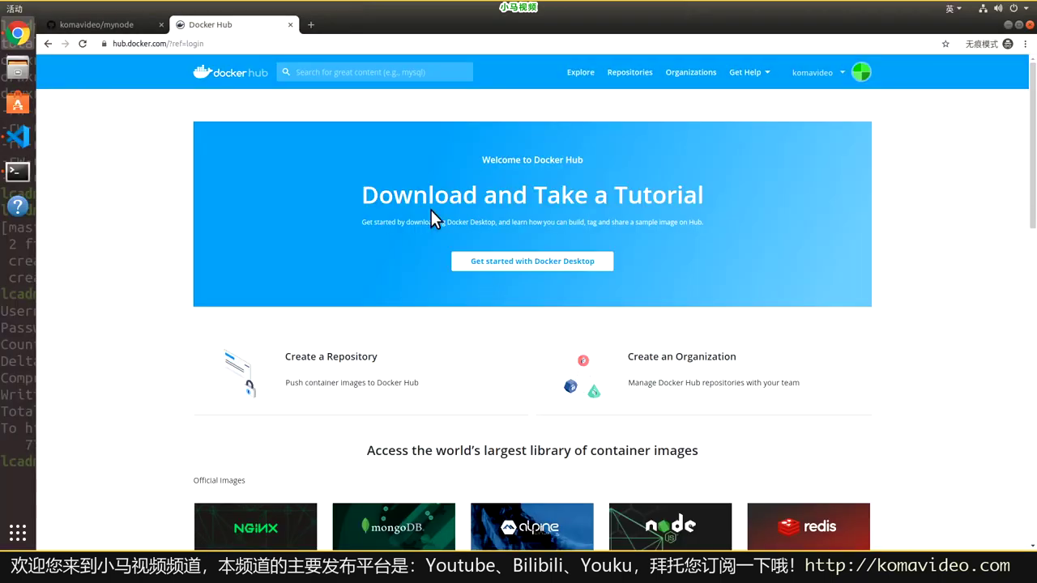
left_click(110, 24)
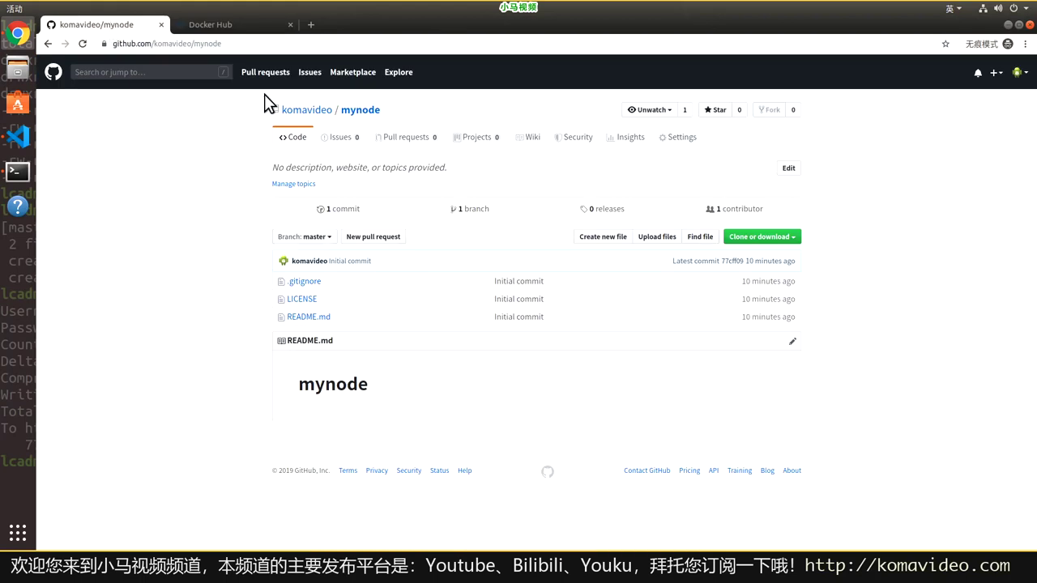
left_click(312, 137)
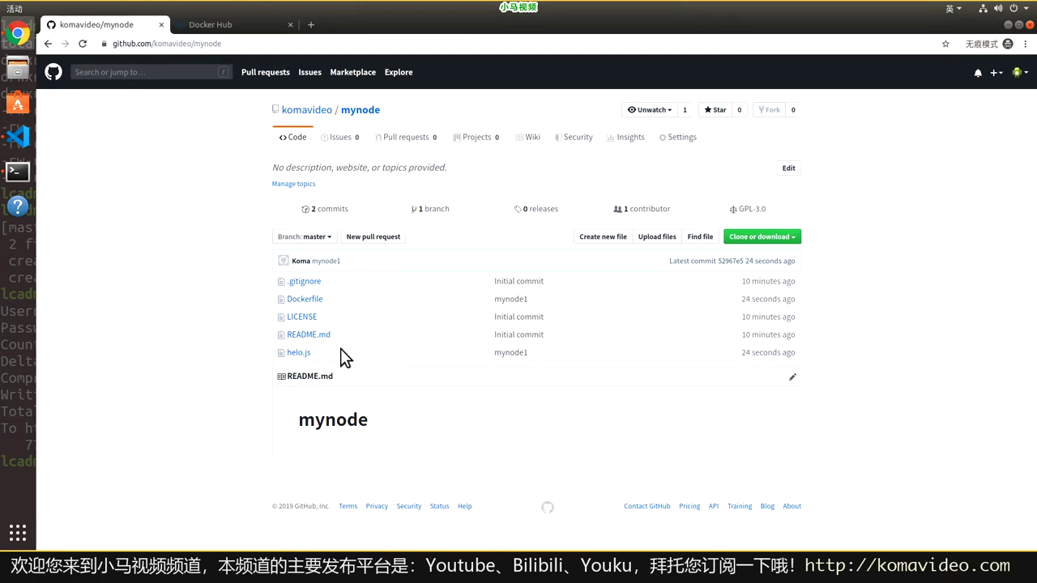
Return to the README in Visual Studio Code and highlight the "git push" command in the Git提交 section.
key("alt+Tab")
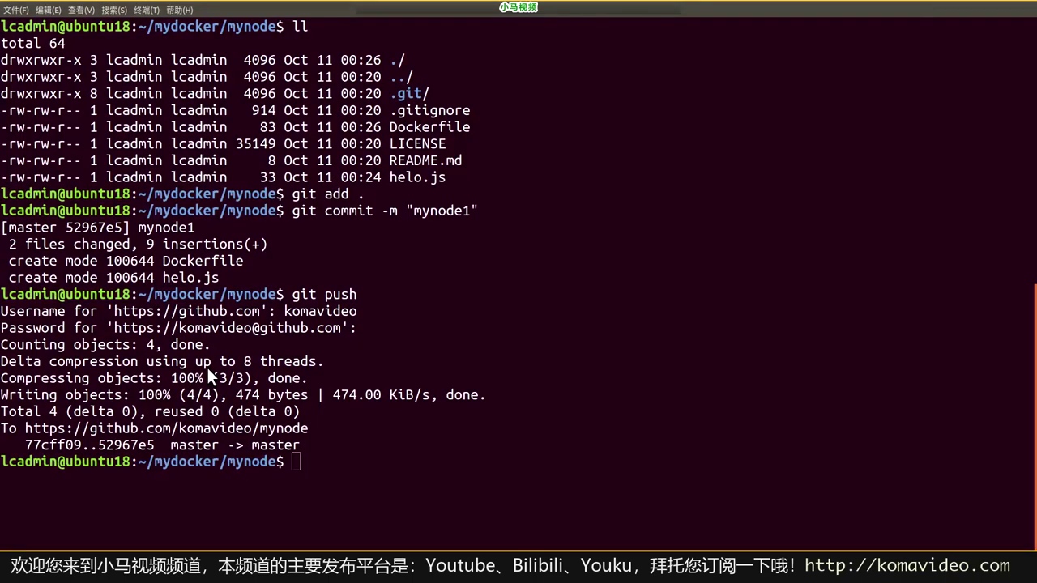
key("alt+Tab")
left_click_drag(277, 333, 326, 334)
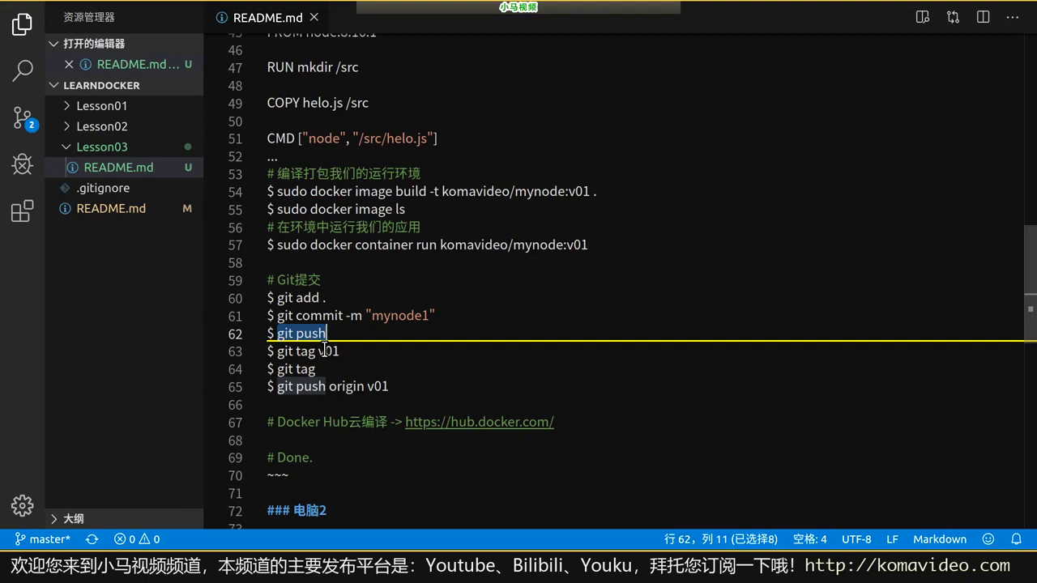
left_click(431, 340)
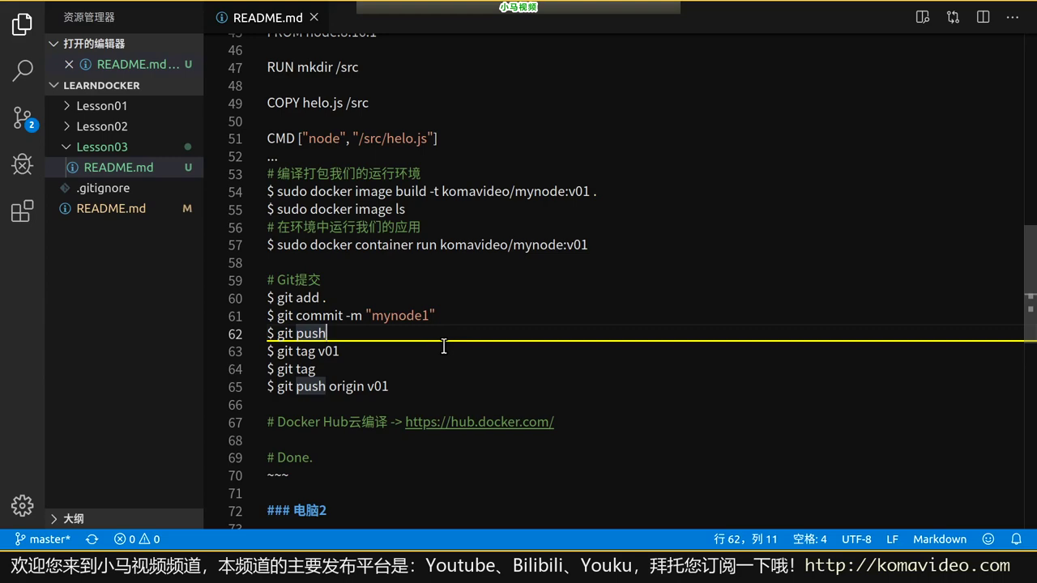
Highlight "git tag v01" in the README, then switch to the browser and view the mynode repository's releases page on GitHub.
left_click(444, 347)
left_click(279, 353)
left_click_drag(283, 351, 348, 350)
key("alt+Tab")
key("alt+Tab")
key("alt+Tab")
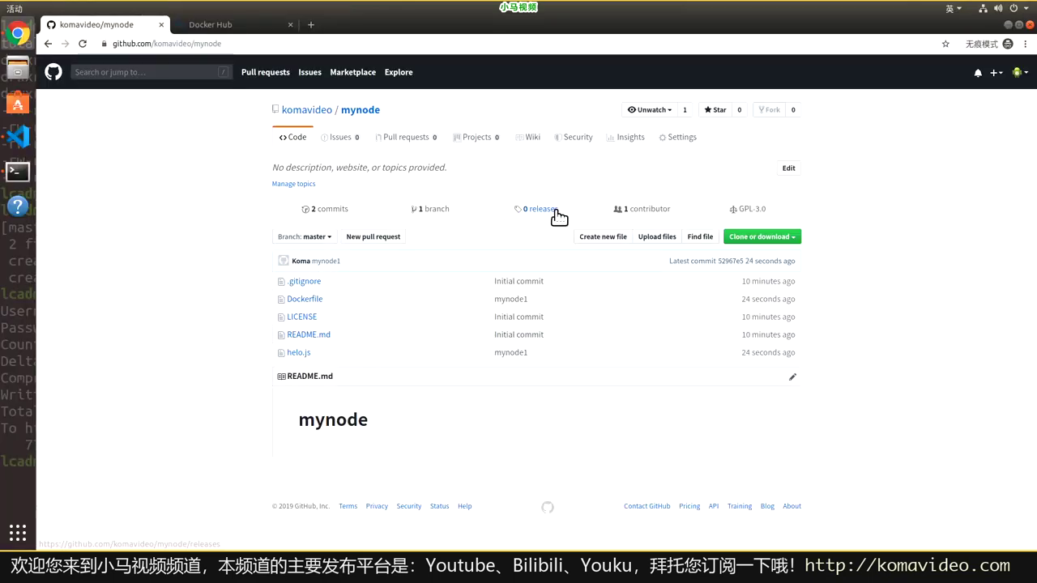
left_click(556, 210)
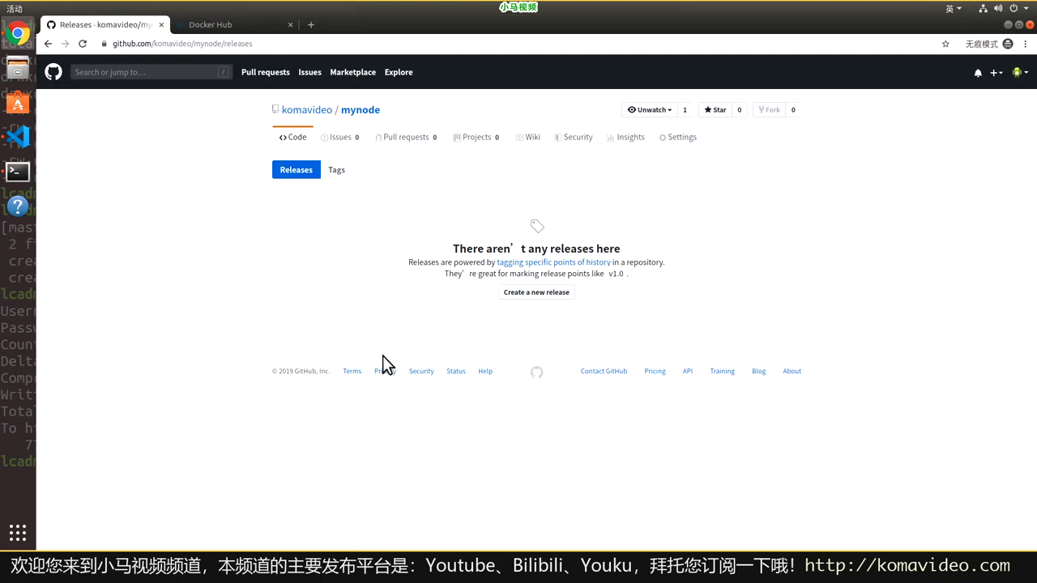
Tag the current commit as v01 by copying "git tag v01" from the README and running it in the terminal.
key("alt+Tab")
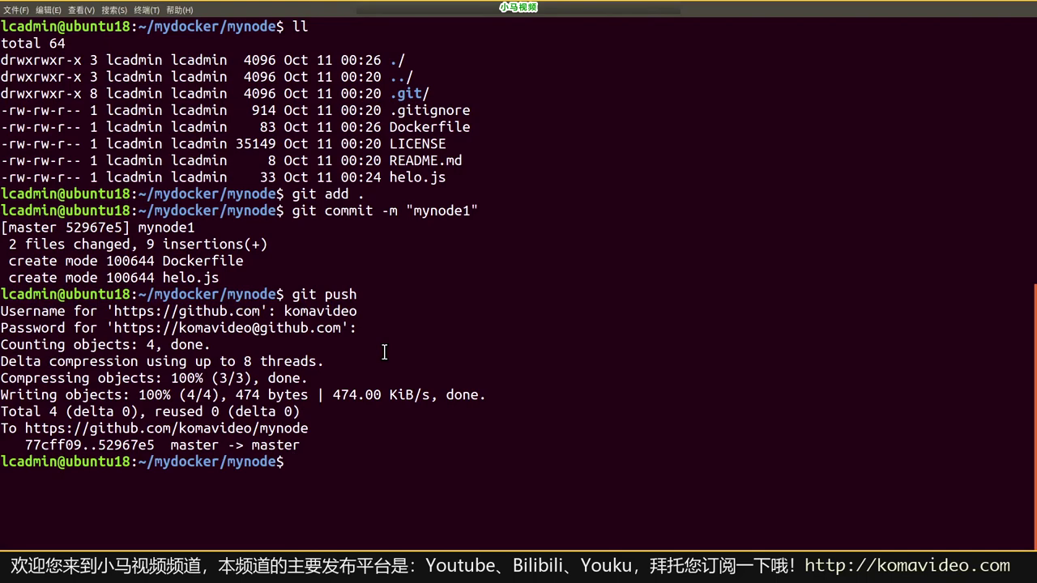
key("alt+Tab")
left_click_drag(275, 351, 384, 351)
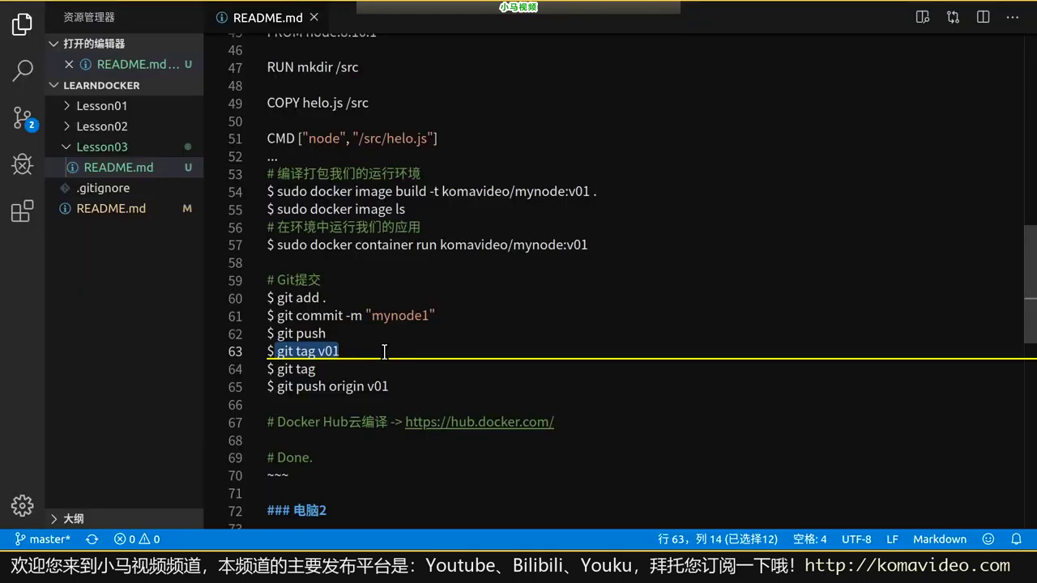
key("ctrl+c")
key("alt+Tab")
key("ctrl+shift+v")
key("Return")
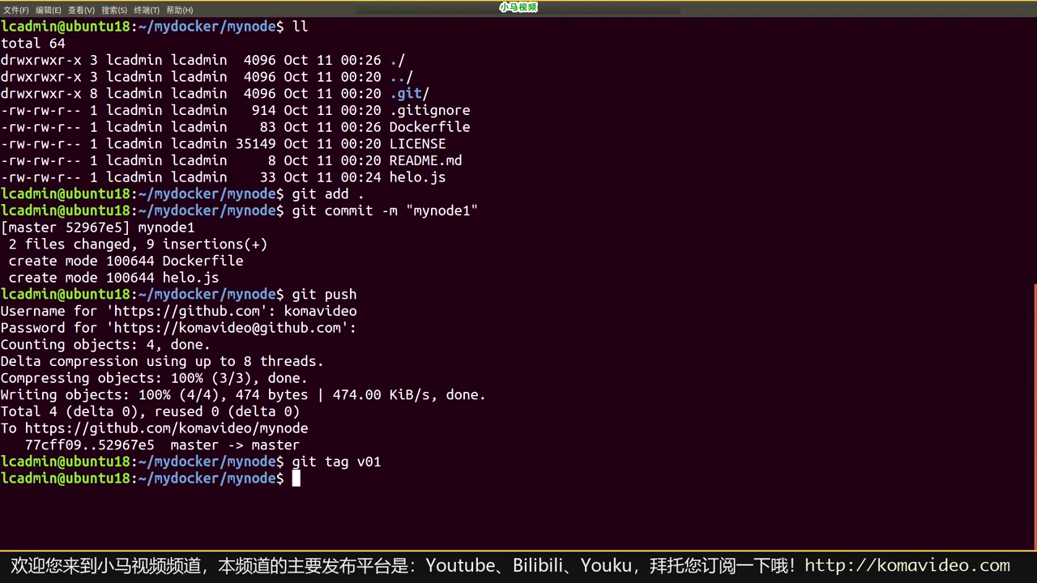
List the repository's tags by copying "git tag" from the README and running it in the terminal.
key("alt+Tab")
key("End")
key("Return")
type("$ git tag")
key("ctrl+shift+Left")
key("ctrl+shift+Left")
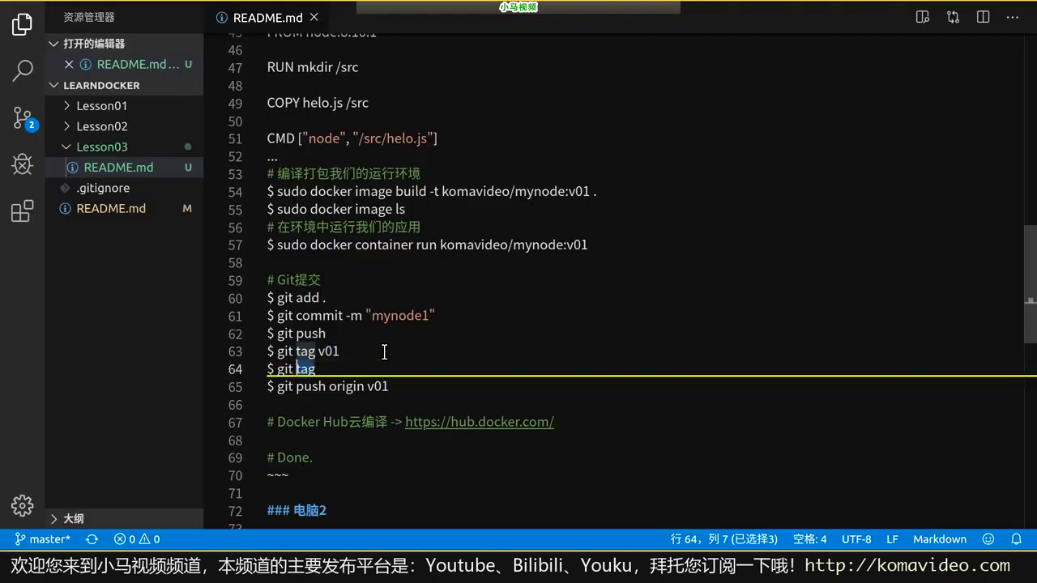
key("ctrl+c")
key("alt+Tab")
key("ctrl+shift+v")
key("Return")
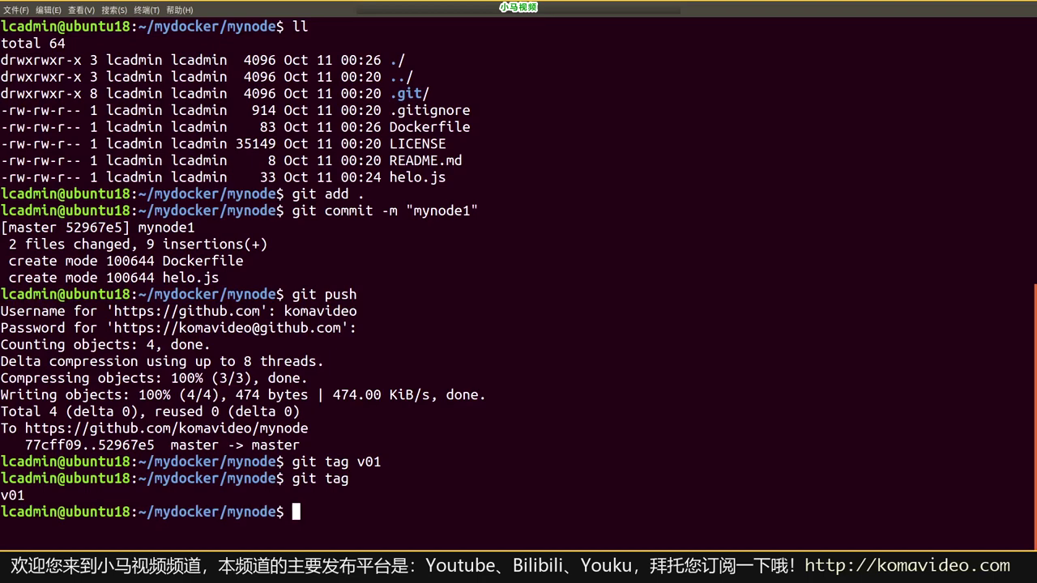
Try to push the tag with "git push origin v01" copied from the README, signing in with the GitHub username and account password.
key("alt+Tab")
key("Left")
key("Down")
key("shift+End")
key("ctrl+c")
key("alt+Tab")
key("ctrl+shift+v")
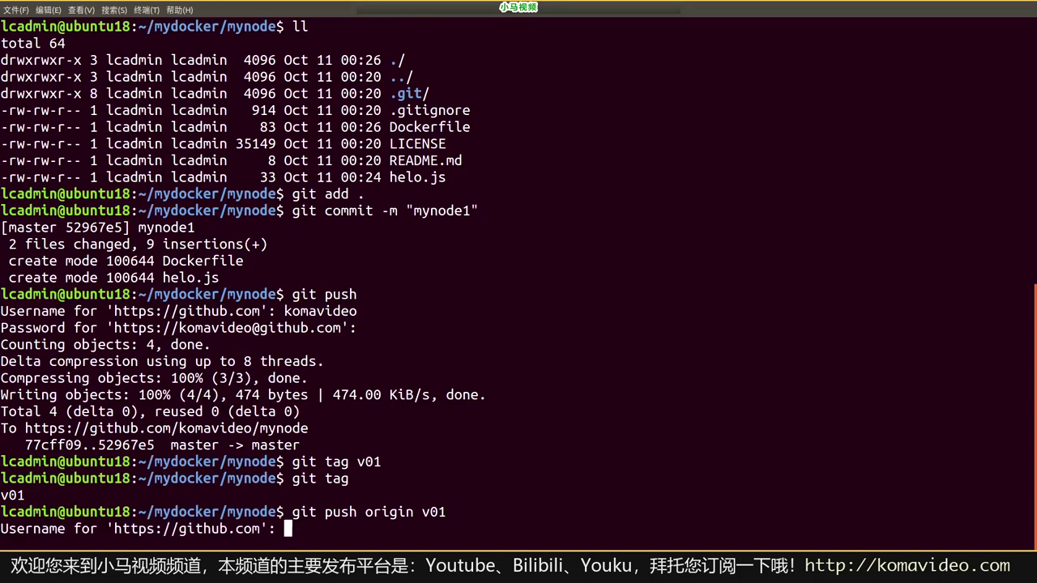
type("komavideo")
key("Return")
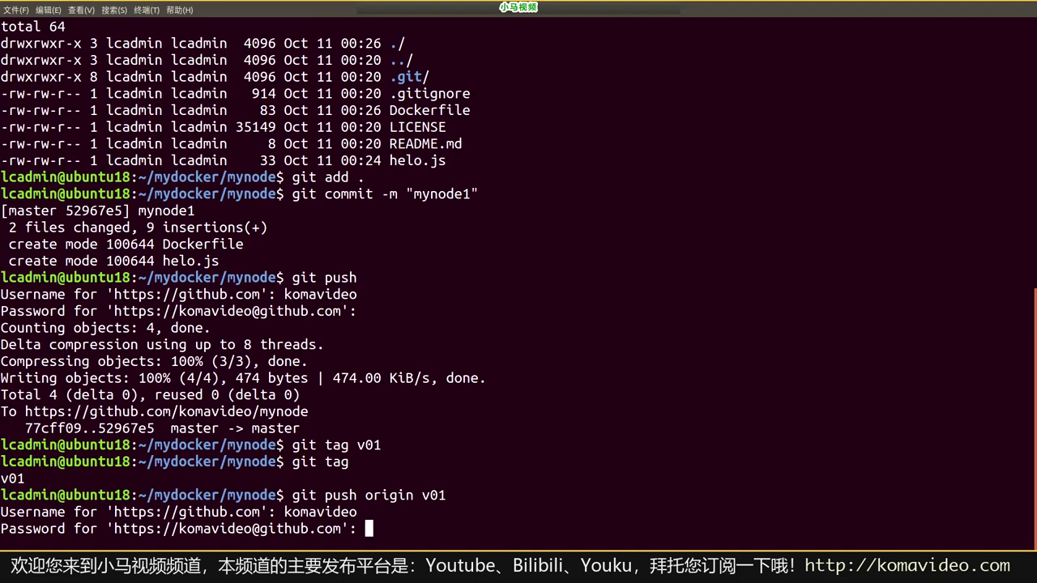
key("Return")
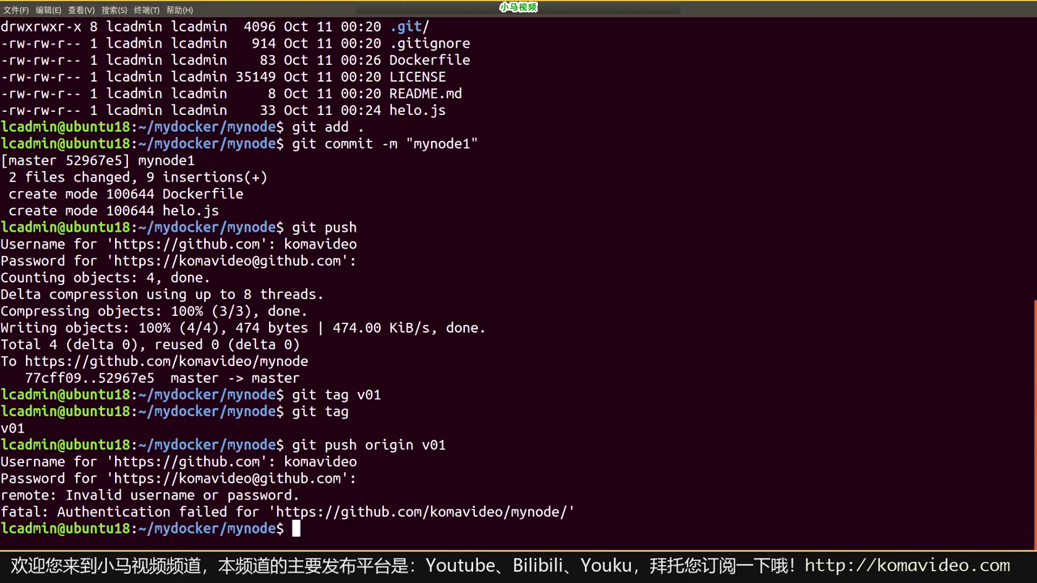
Rerun "git push origin v01" in the terminal and sign in with the GitHub username and account password.
key("Up")
key("Return")
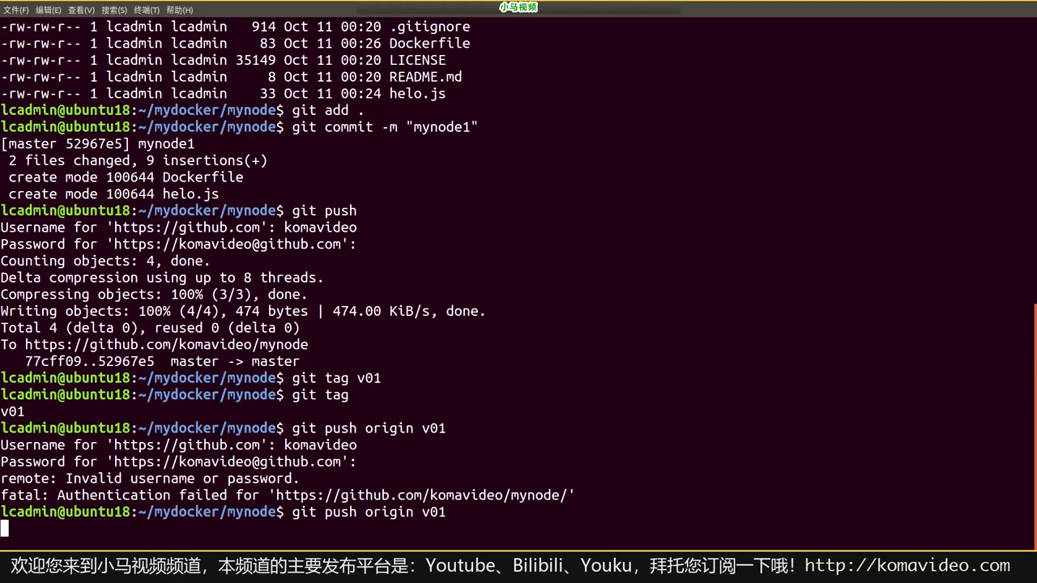
type("komavideo")
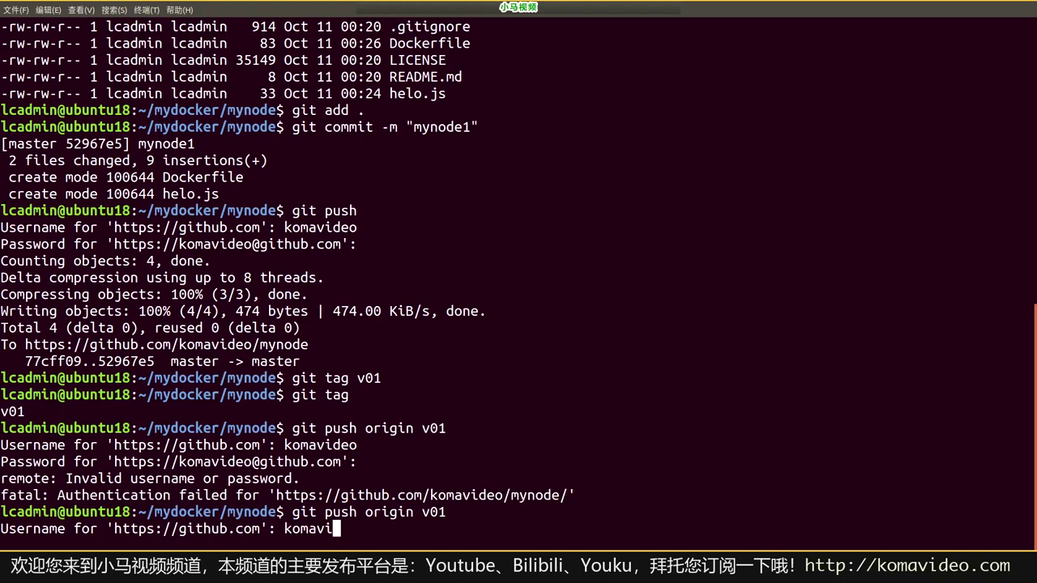
key("Return")
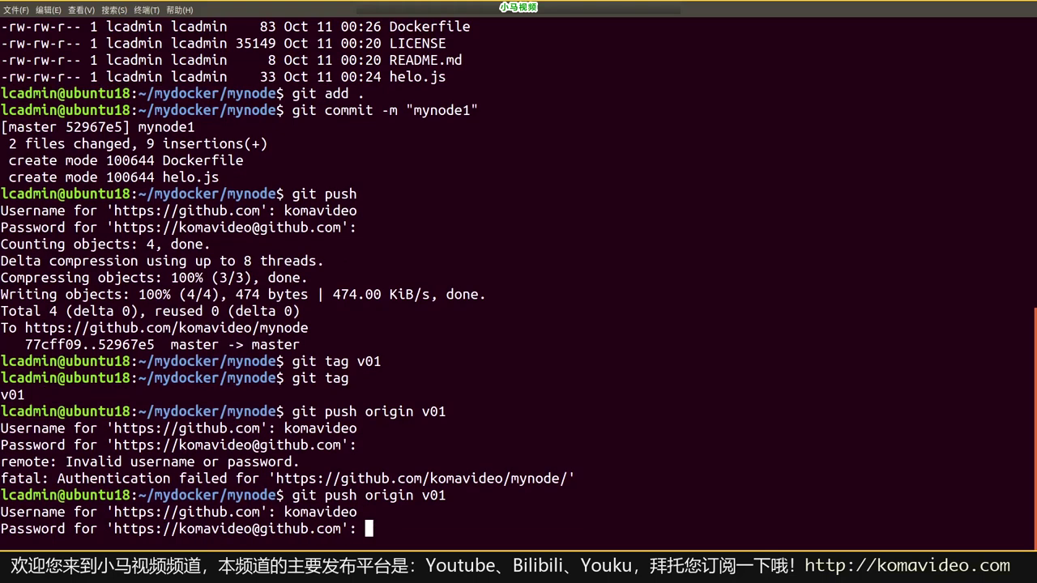
key("Return")
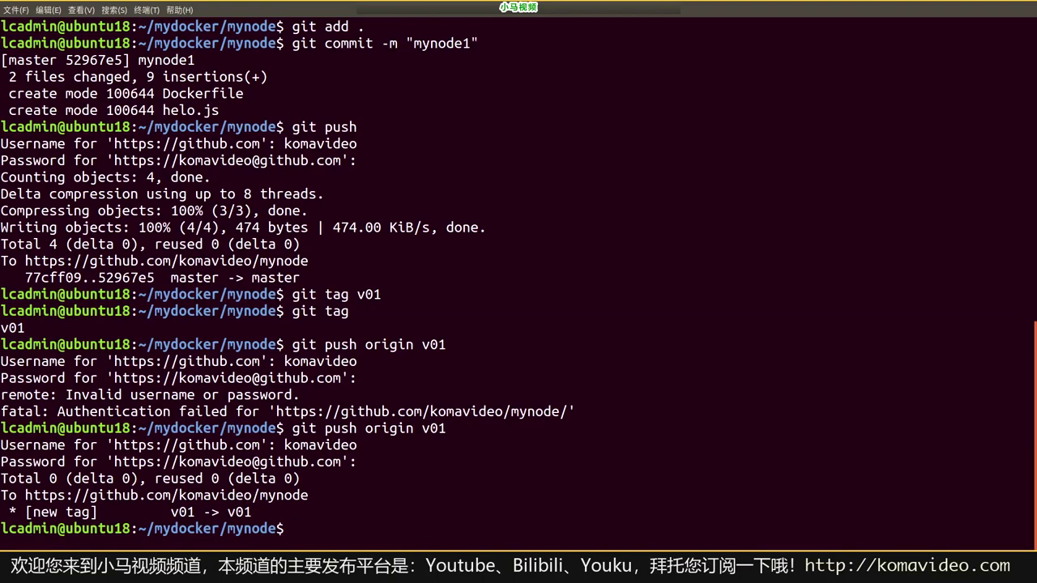
Switch to the browser, refresh the mynode releases page on GitHub, and check the repository's Code view and its releases.
key("alt+Tab")
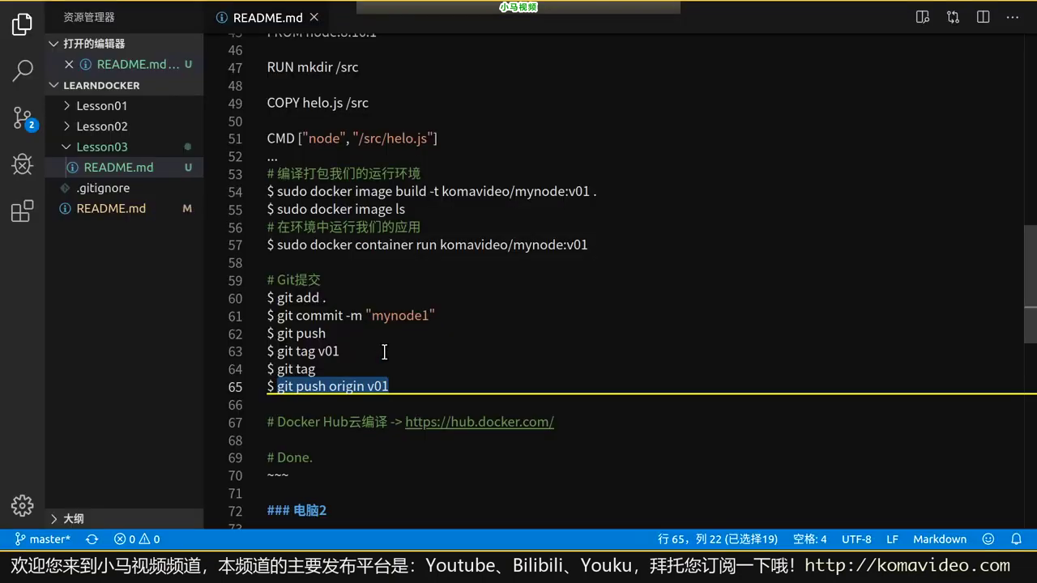
left_click(384, 352)
key("alt+Tab")
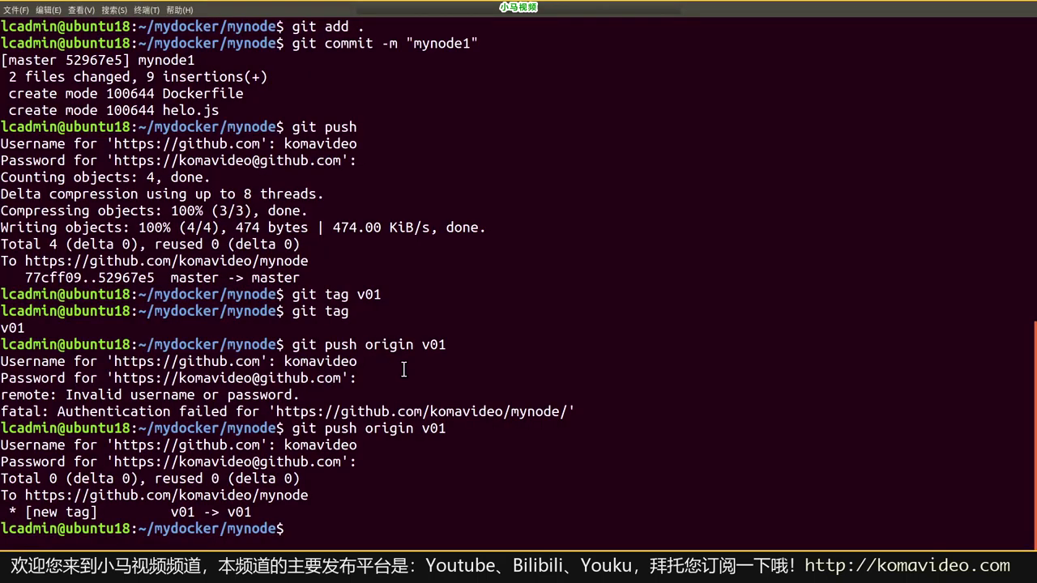
key("alt+Tab")
key("alt+Tab")
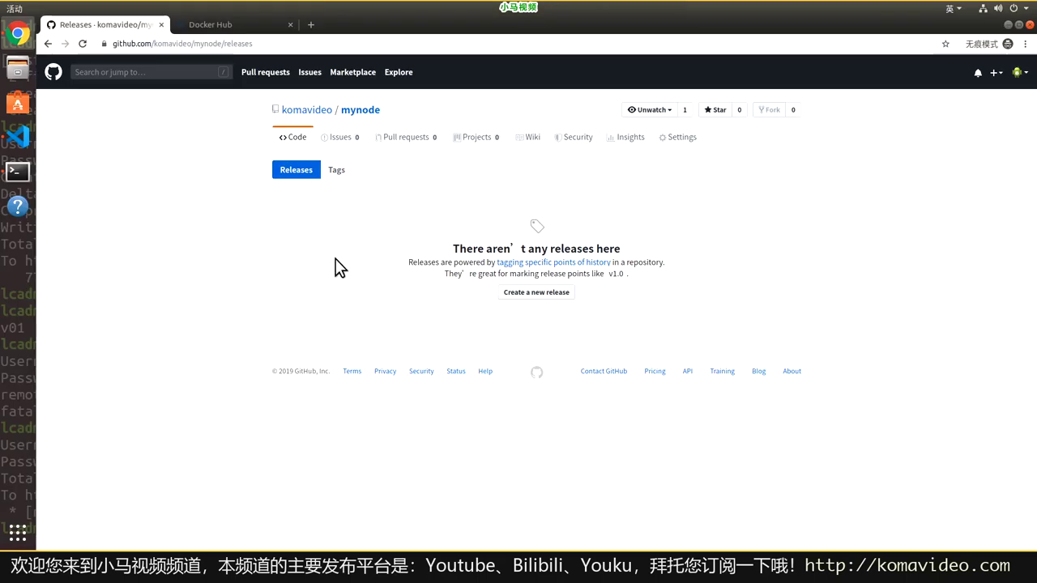
key("F5")
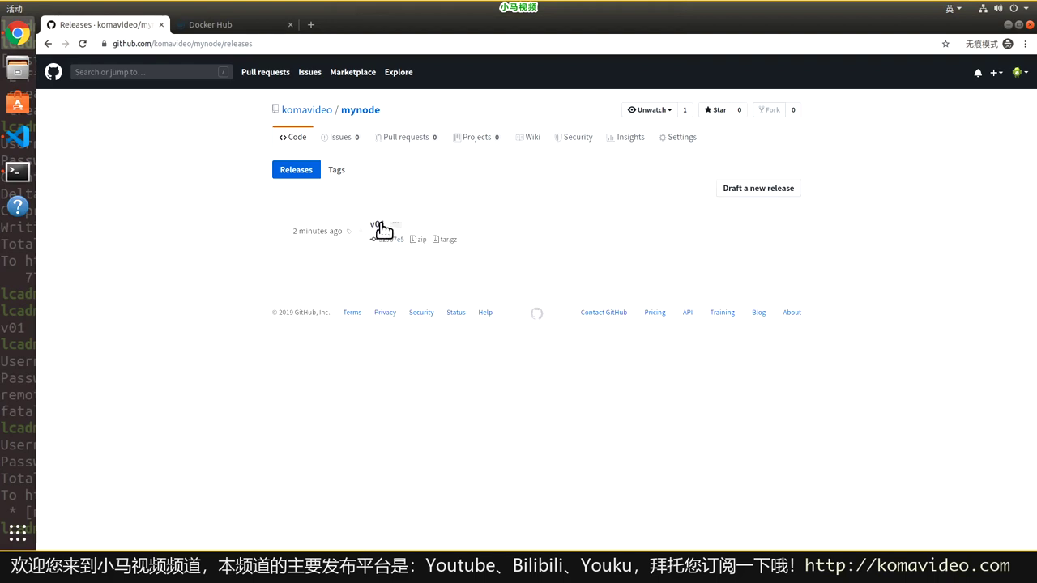
left_click(348, 111)
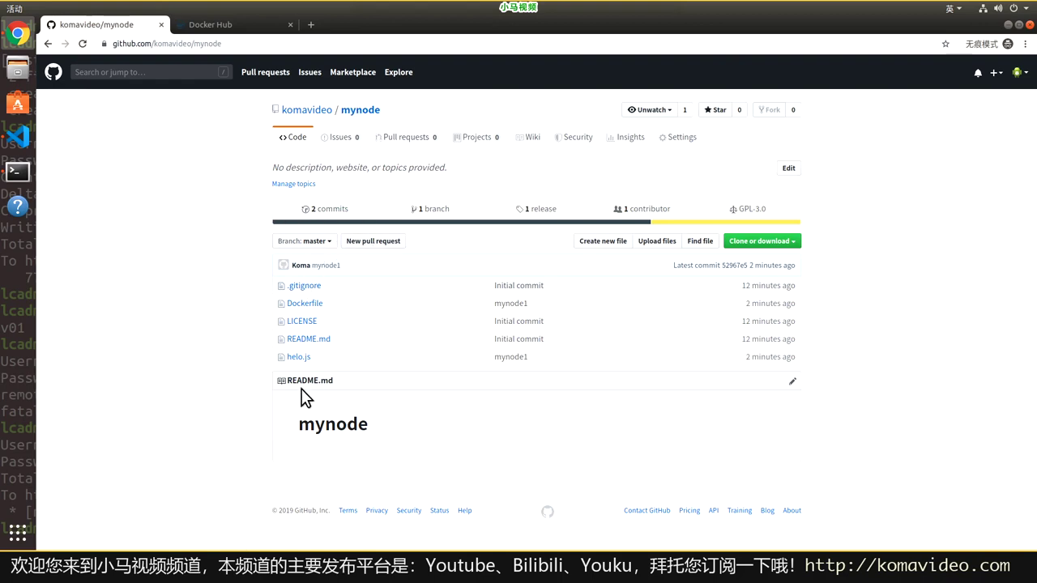
left_click(549, 213)
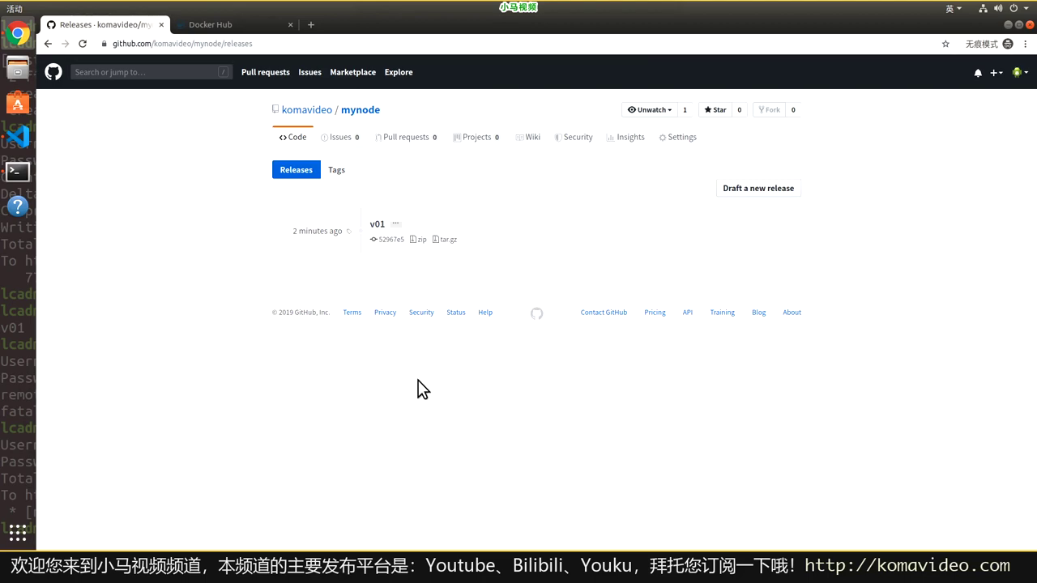
Return to the README in Visual Studio Code and highlight the "Docker Hub云编译" line with its hub.docker.com link.
key("alt+Tab")
key("alt+Tab")
key("alt+Tab")
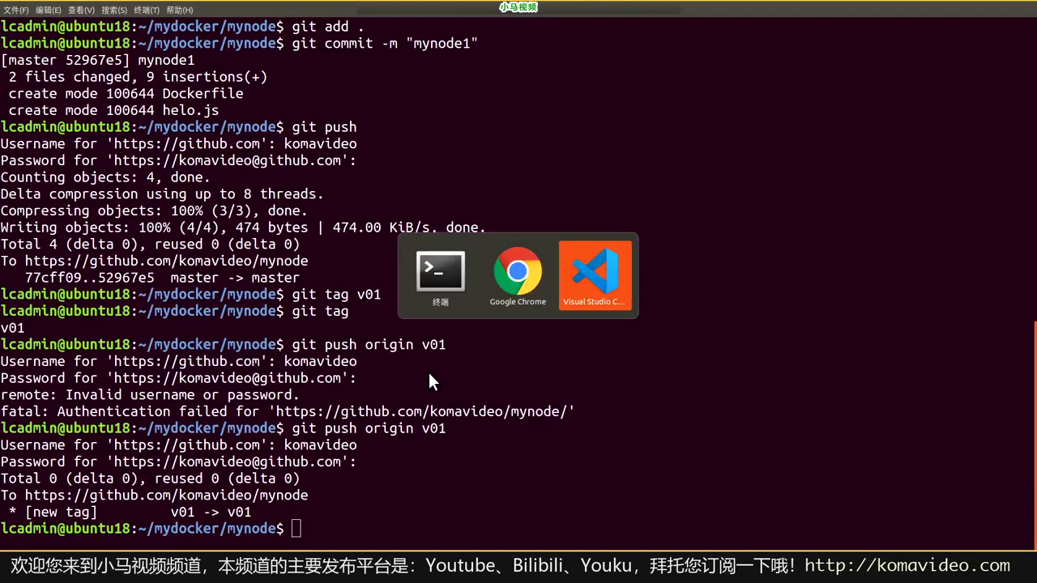
scroll(429, 369, "down", 2)
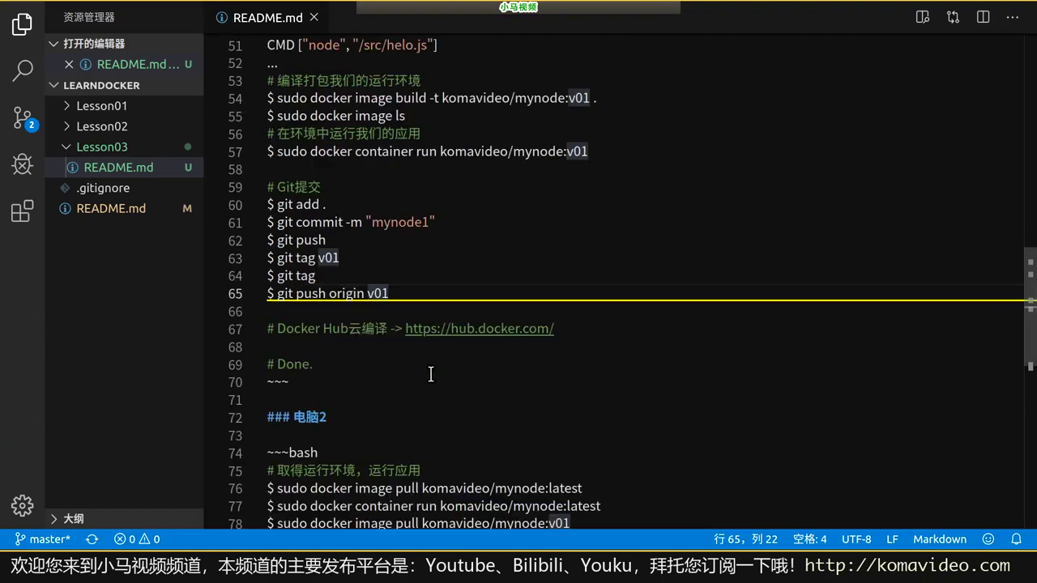
double_click(291, 325)
left_click_drag(291, 325, 585, 329)
left_click(513, 359)
Switch to Docker Hub in the browser, reload it, and open the account's repositories list.
key("alt+Tab")
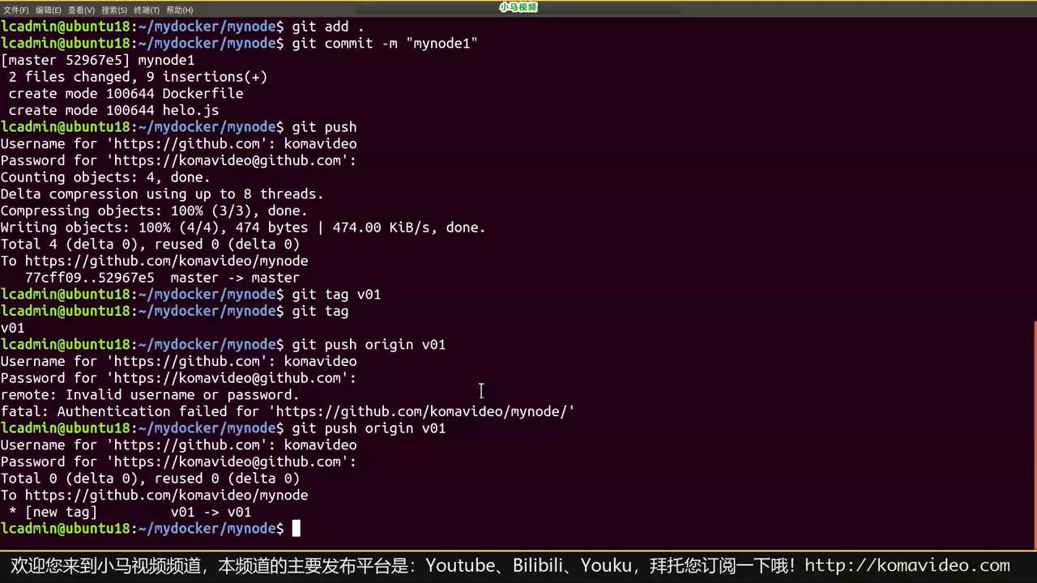
key("alt+Tab")
key("Tab")
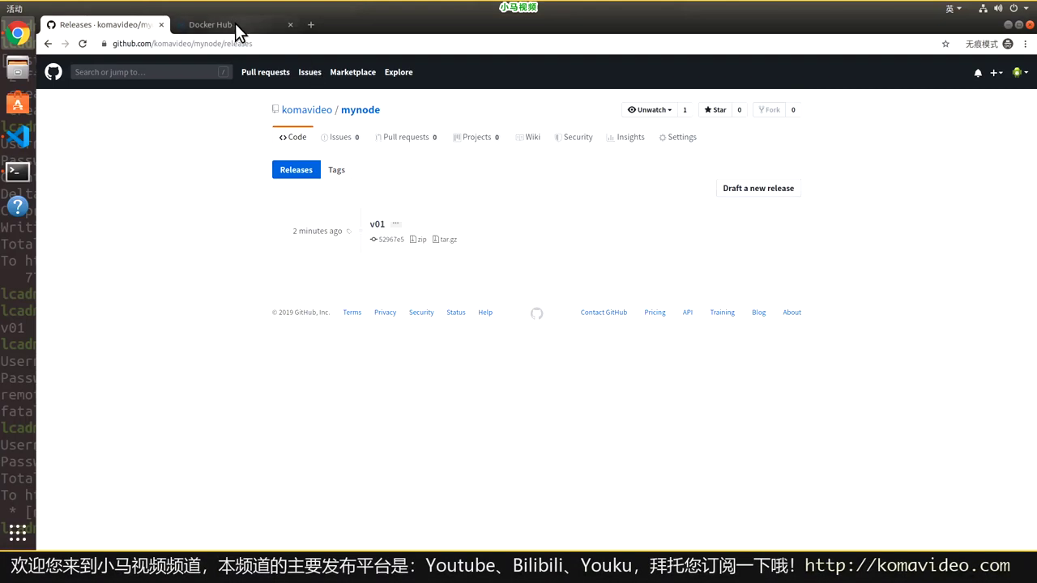
left_click(243, 26)
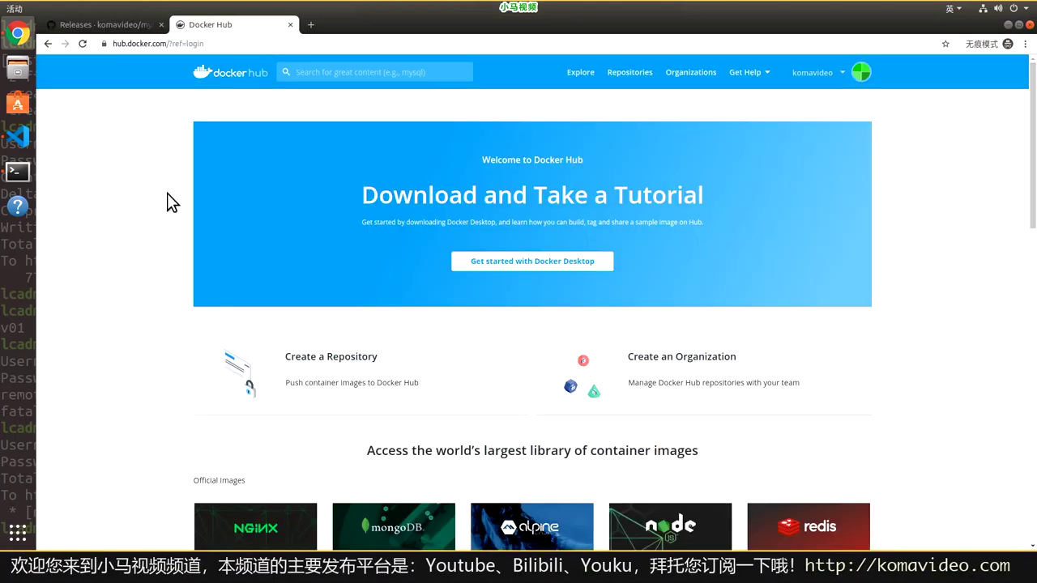
left_click(83, 44)
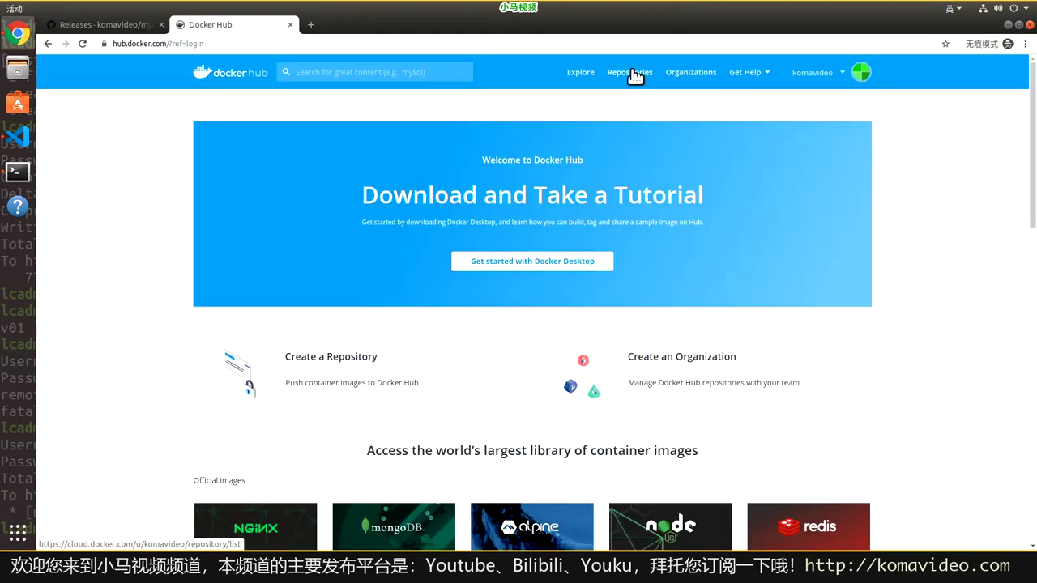
left_click(633, 72)
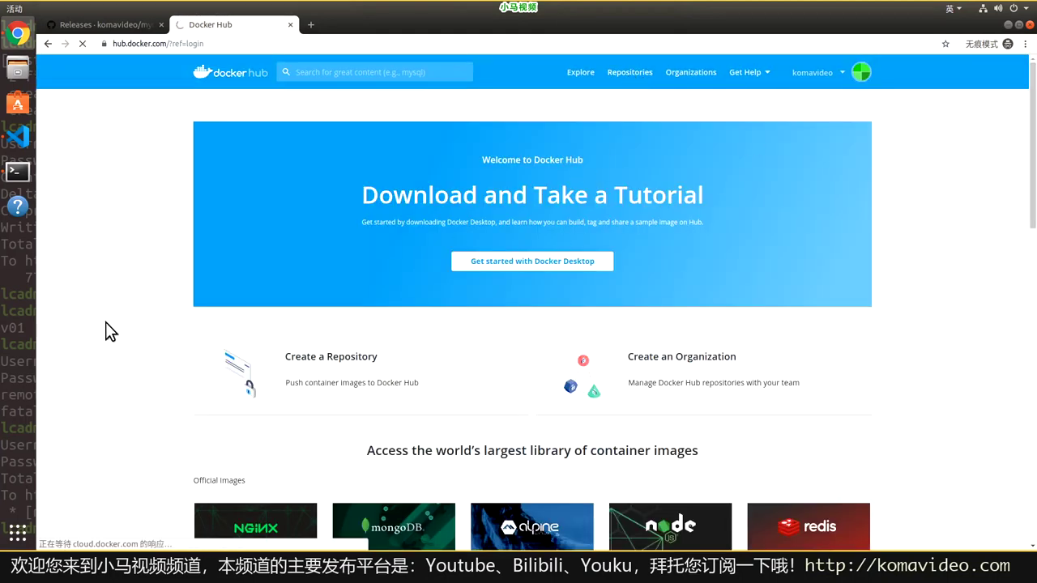
In the README in Visual Studio Code, insert three blank lines below the "Docker Hub云编译" line and save the file.
key("alt+Tab")
key("alt+Tab")
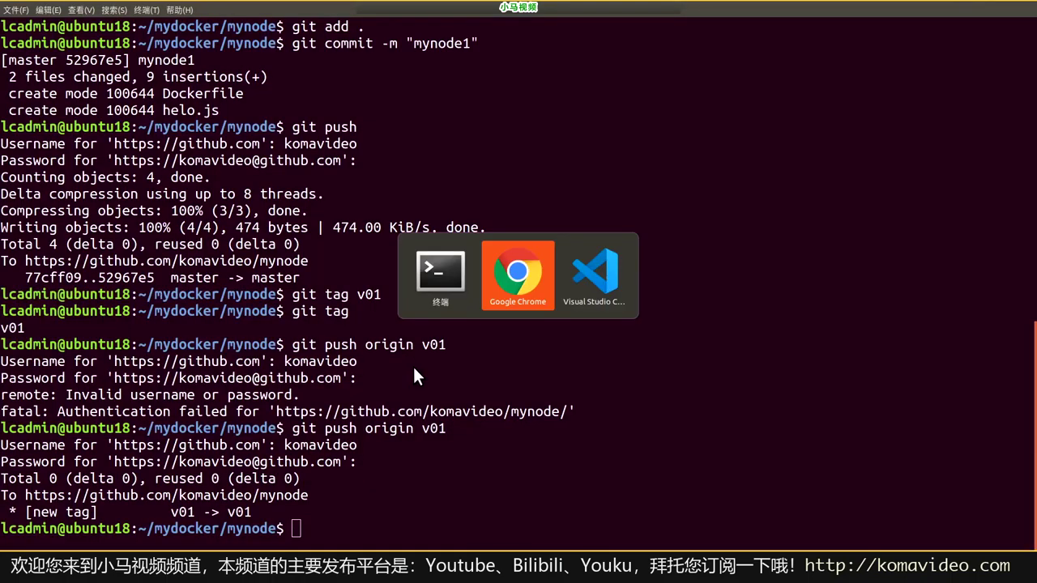
key("alt+Tab")
key("alt+Tab")
scroll(415, 369, "down", 4)
left_click(328, 201)
left_click(366, 161)
scroll(418, 232, "up", 1)
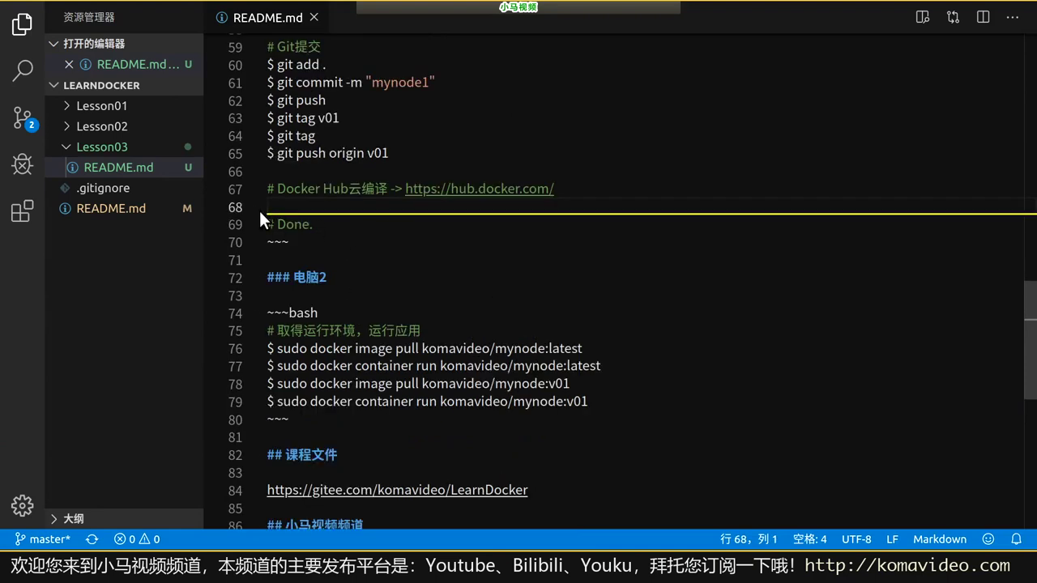
key("Return")
key("Return")
key("Return")
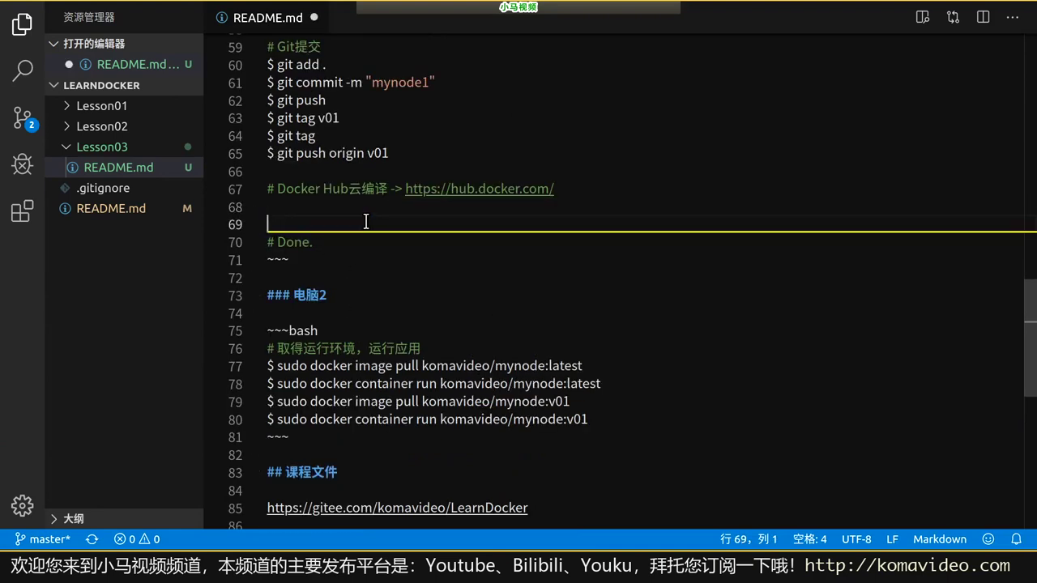
key("ctrl+s")
left_click(366, 214)
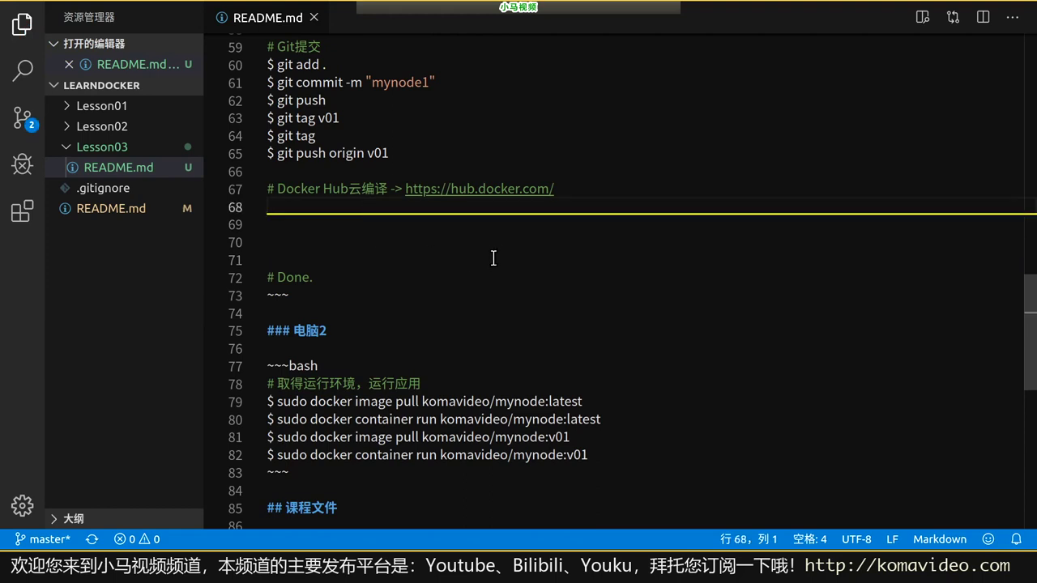
Switch to Docker Hub in the browser and start a new repository named mynode with Public visibility and no description.
key("alt+Tab")
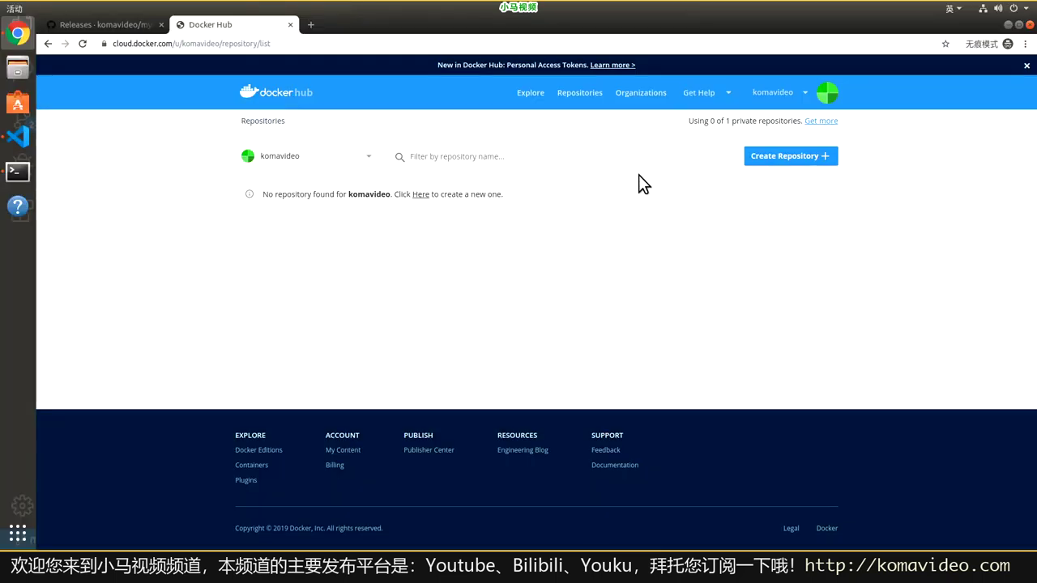
left_click(791, 157)
left_click(424, 186)
type("mynode")
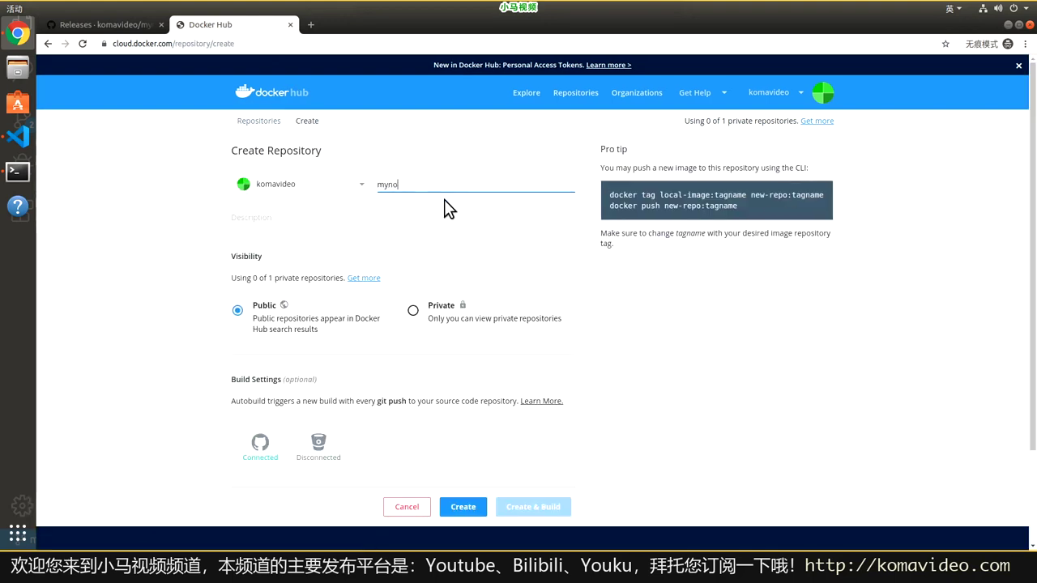
left_click(232, 217)
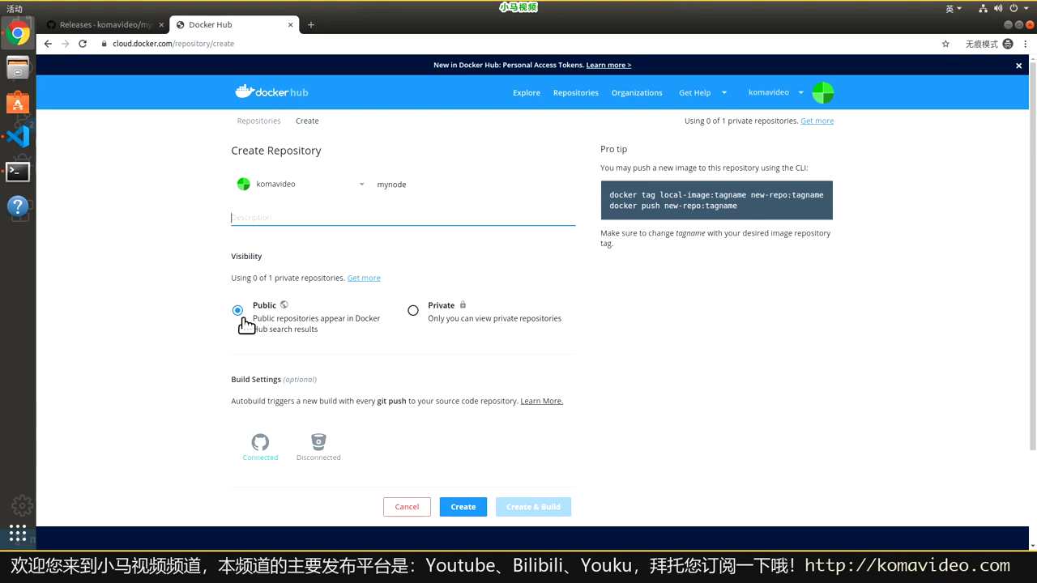
scroll(220, 316, "down", 1)
left_click(236, 280)
scroll(224, 350, "down", 1)
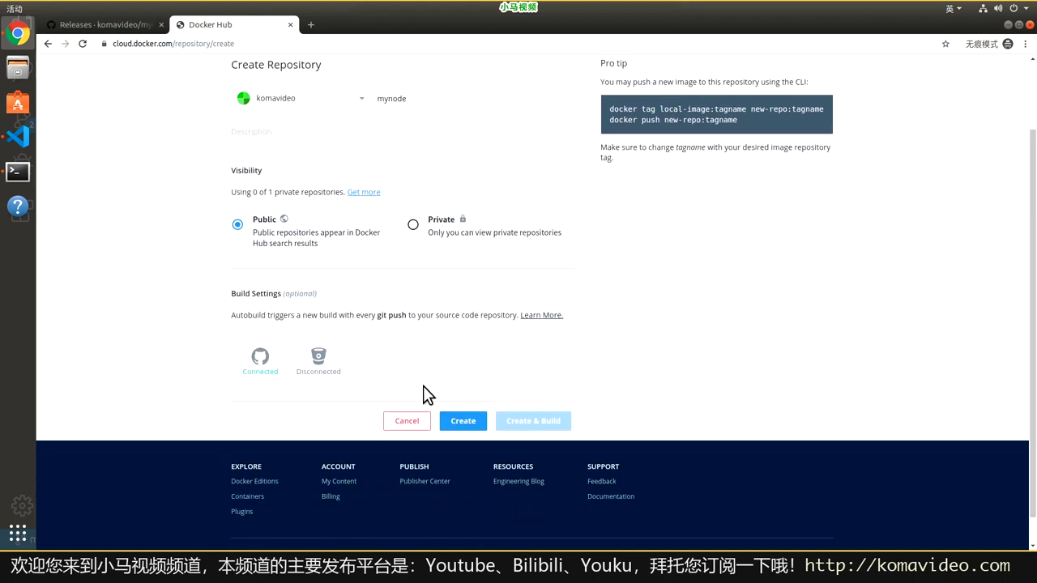
Link the build settings to the GitHub repository mynode under the komavideo organization and create the repository without building.
left_click(266, 389)
scroll(181, 387, "down", 1)
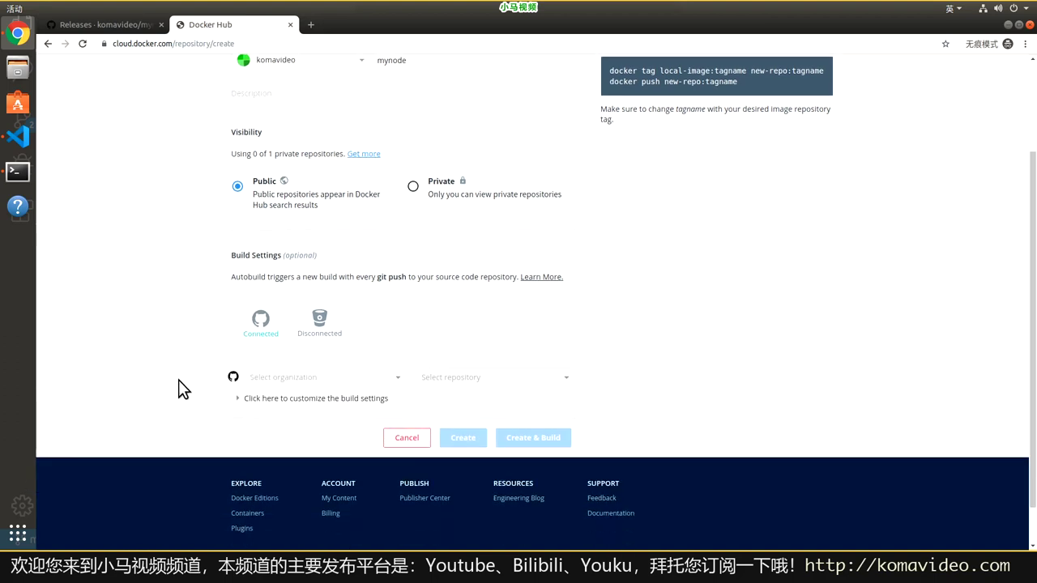
left_click(384, 357)
left_click(300, 379)
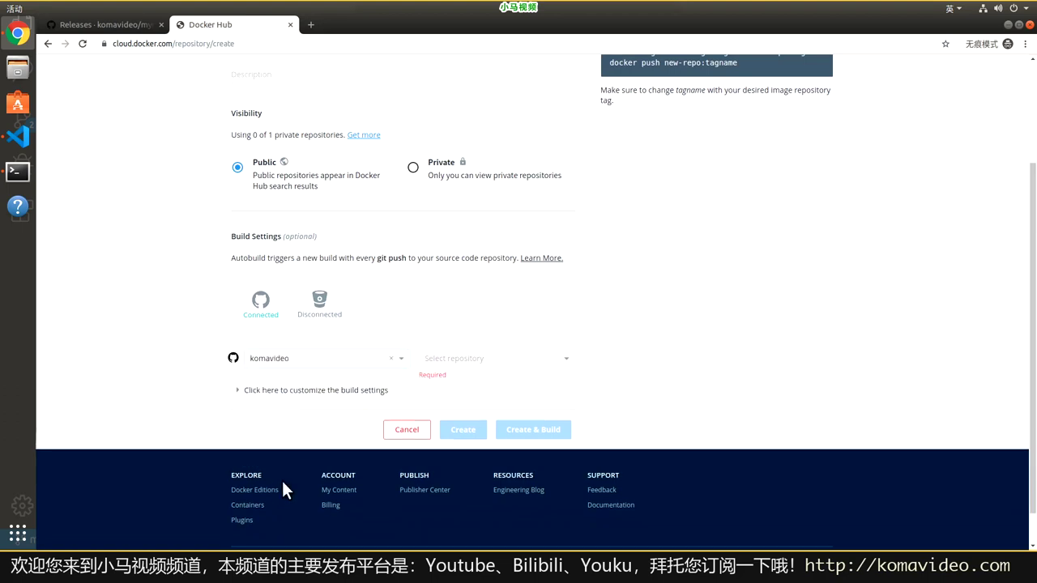
left_click(471, 361)
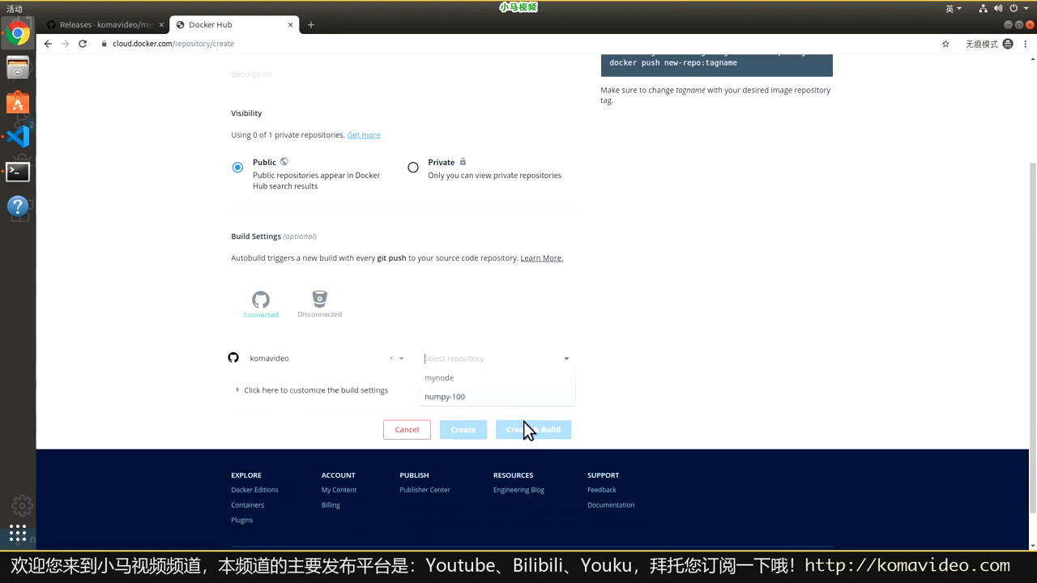
left_click(444, 381)
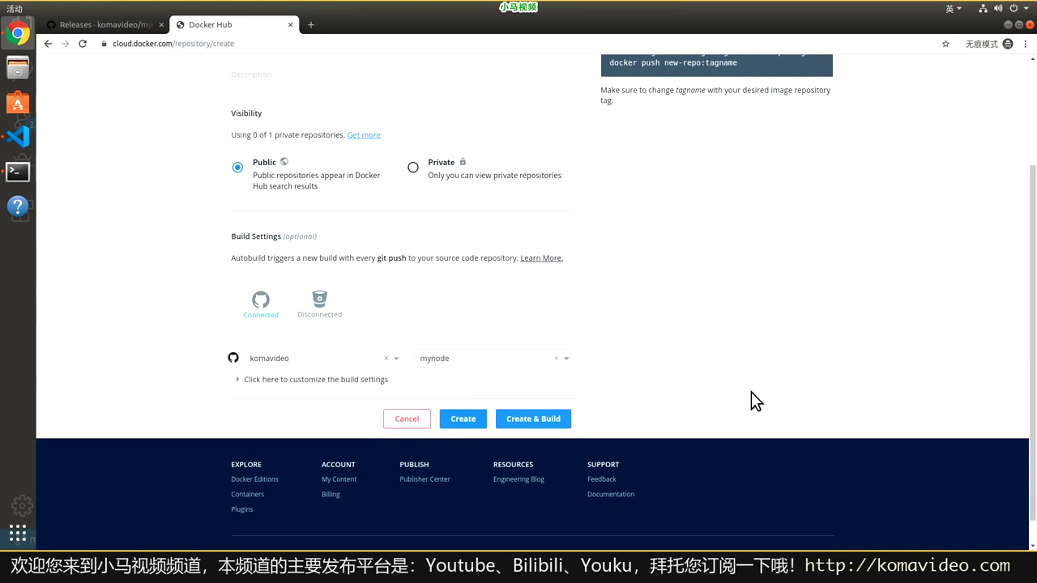
left_click(462, 420)
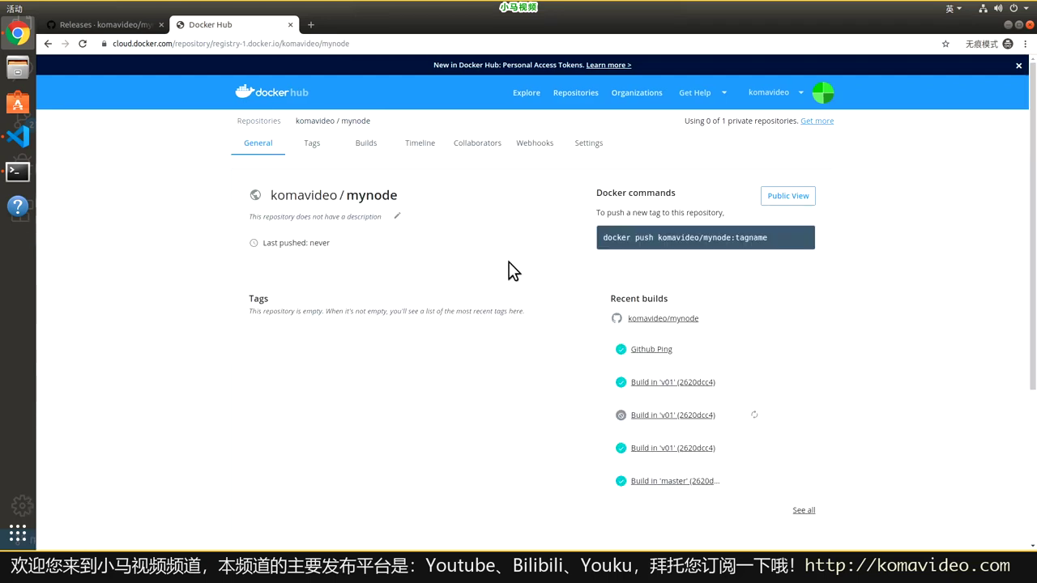
Review the new mynode repository's push command, its tags, and its automated builds overview.
left_click_drag(602, 237, 633, 236)
left_click(901, 277)
left_click(357, 146)
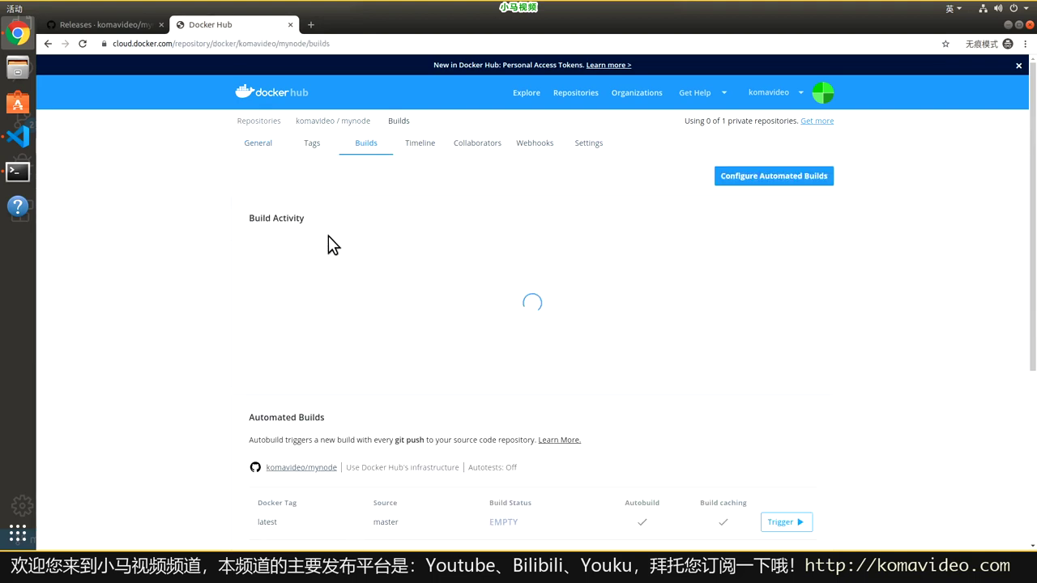
left_click(318, 146)
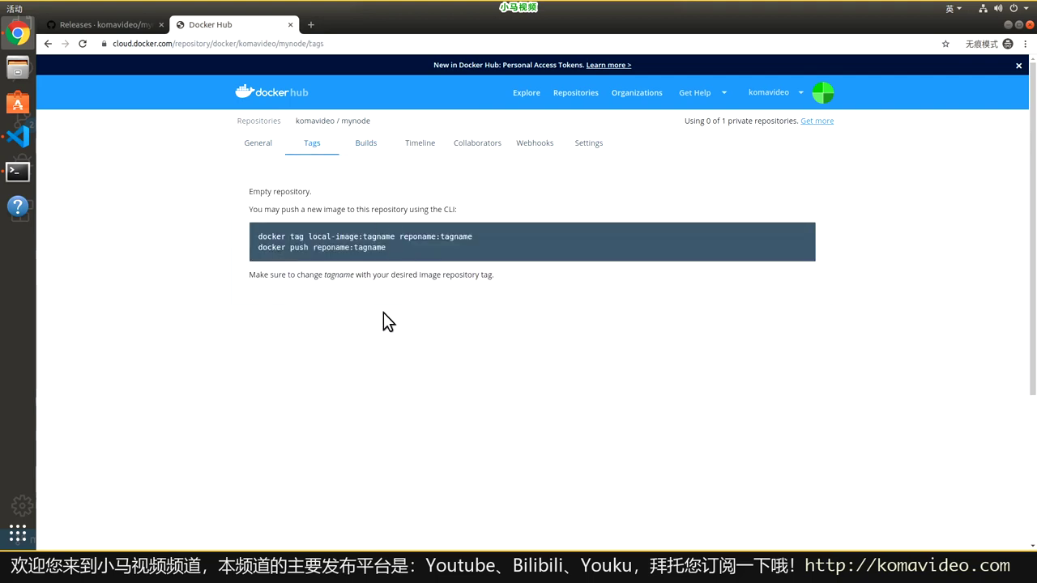
left_click(365, 145)
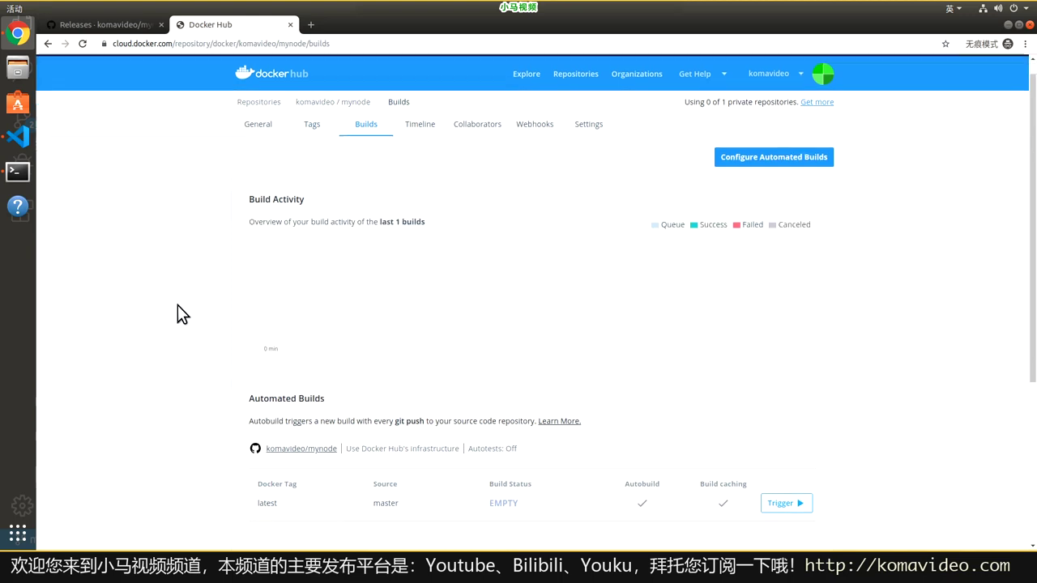
scroll(196, 316, "down", 4)
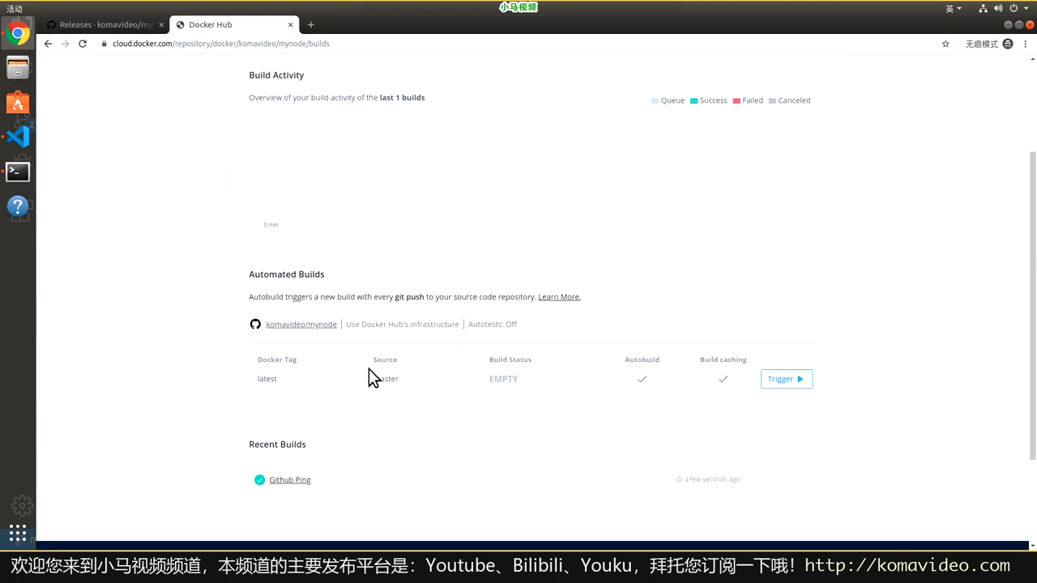
scroll(876, 357, "up", 3)
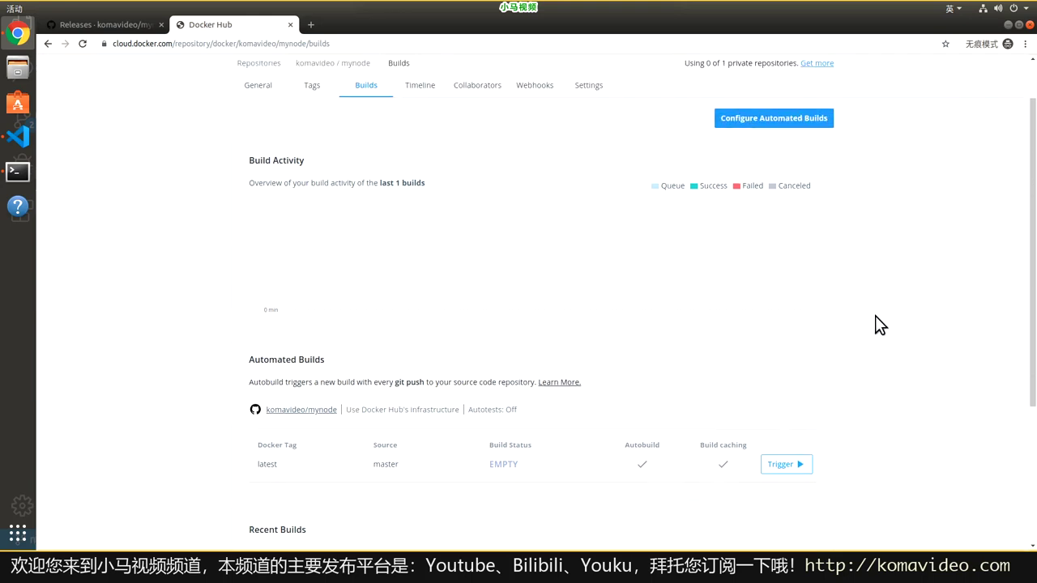
Open the automated builds configuration and examine the existing rule's source type, source branch and Docker tag.
left_click(774, 122)
scroll(900, 272, "down", 3)
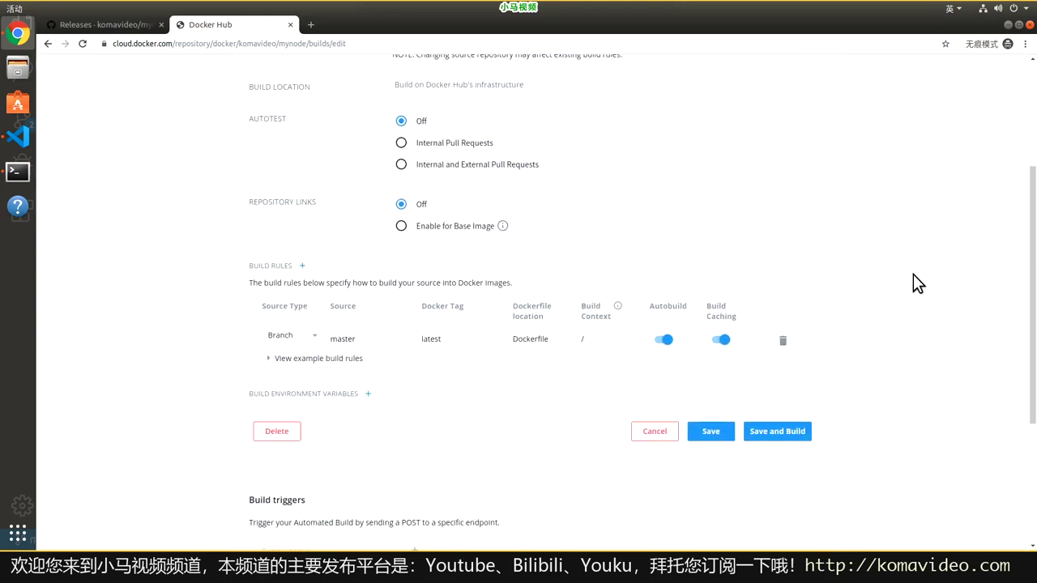
left_click(315, 336)
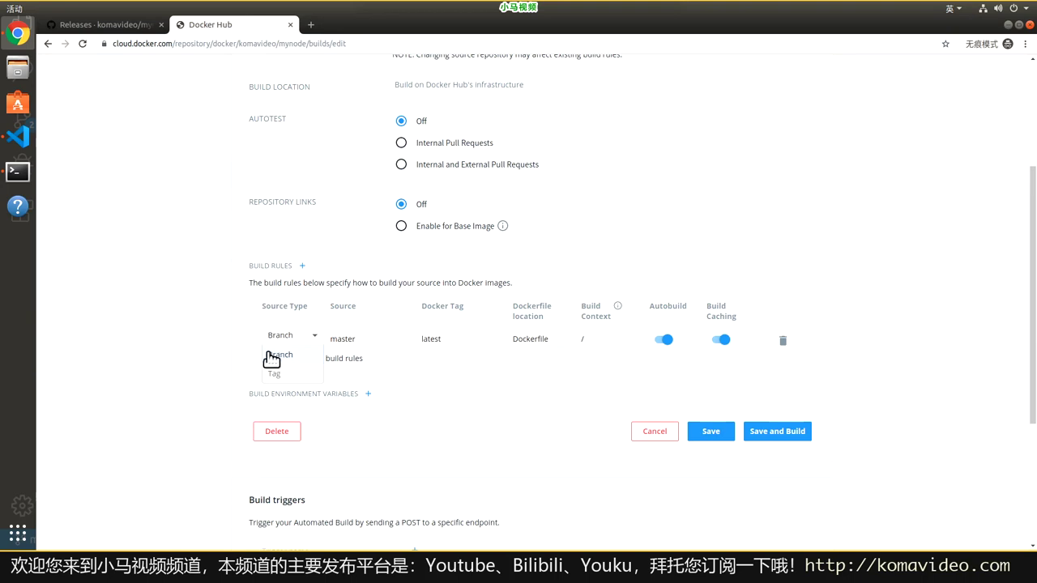
left_click(194, 356)
double_click(362, 338)
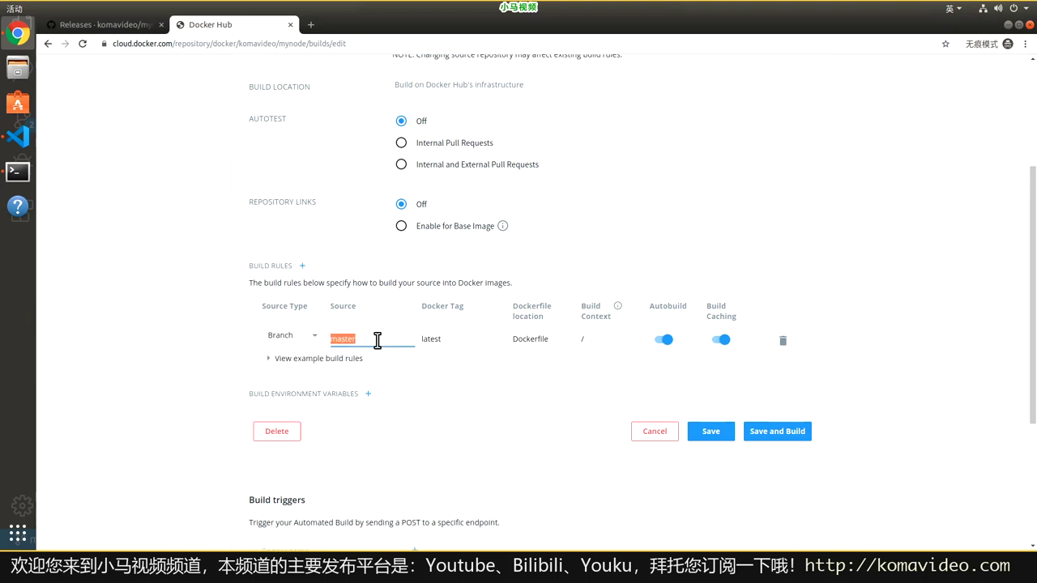
double_click(463, 336)
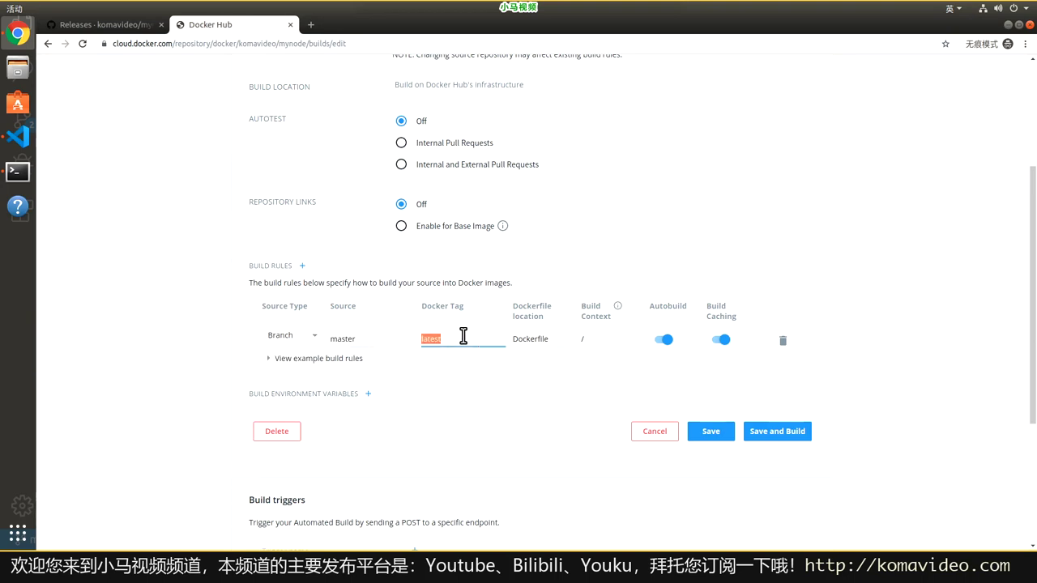
left_click(464, 336)
double_click(372, 341)
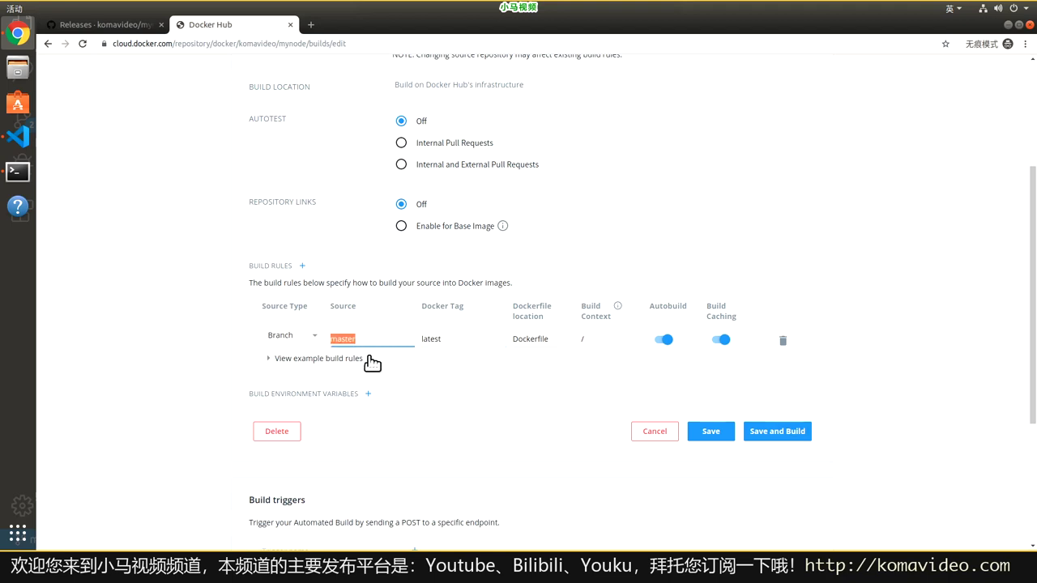
double_click(457, 340)
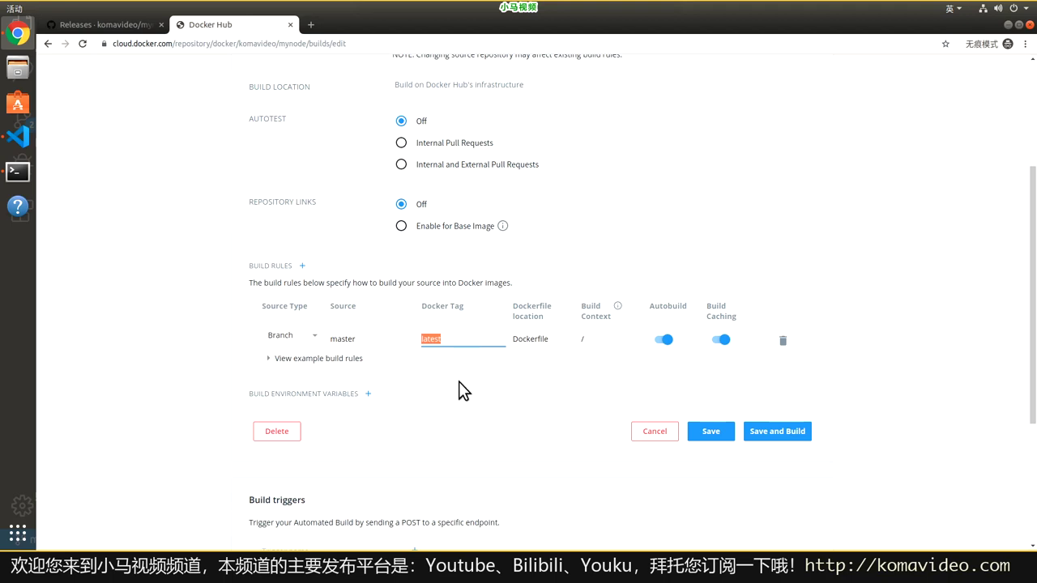
left_click(556, 288)
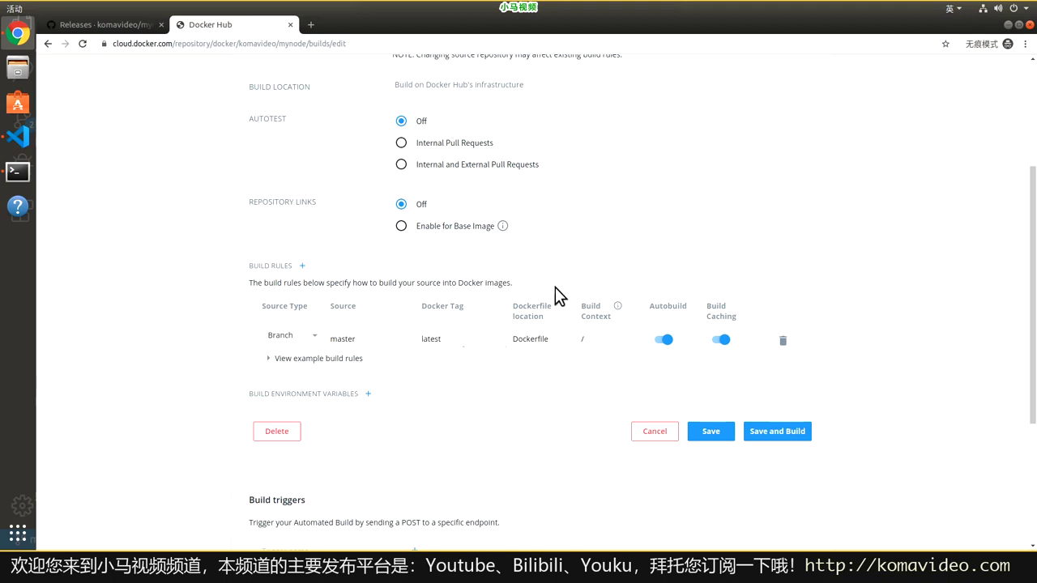
Add a build rule with source type Tag, source v01 and Docker tag v01, and save the build configuration.
left_click(303, 266)
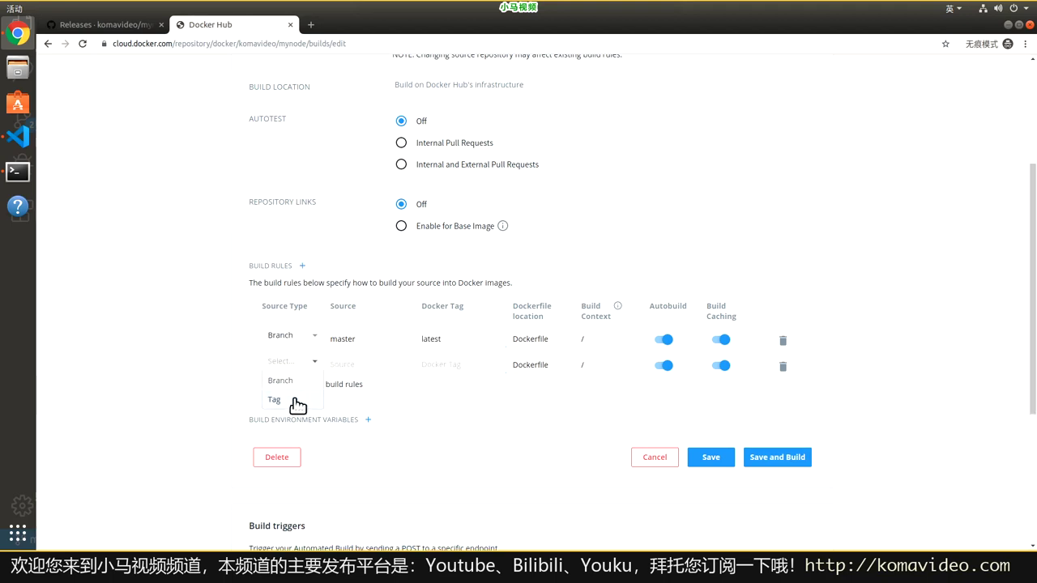
left_click(294, 400)
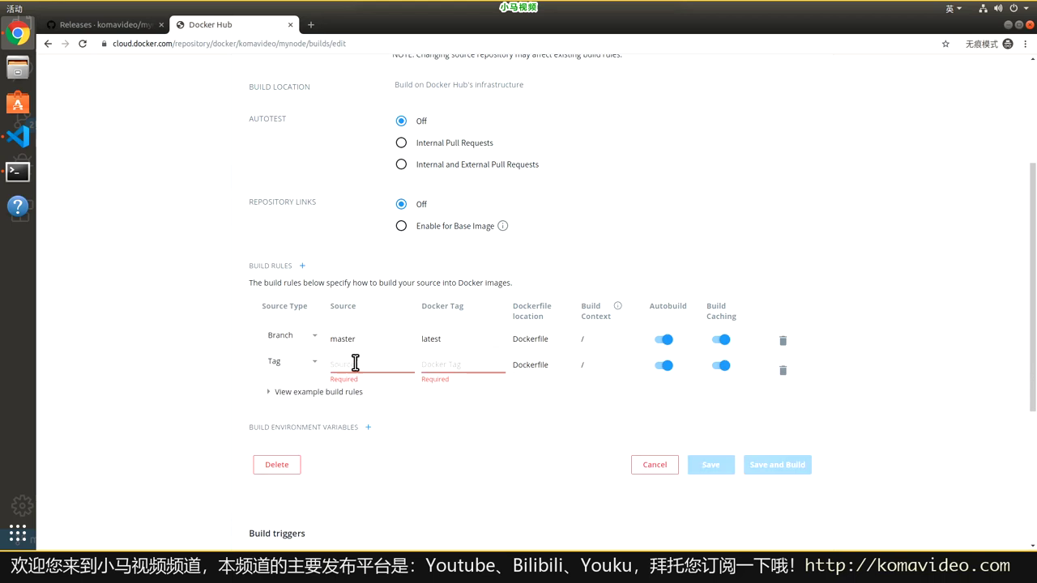
type("v01")
left_click(982, 435)
key("Tab")
type("v")
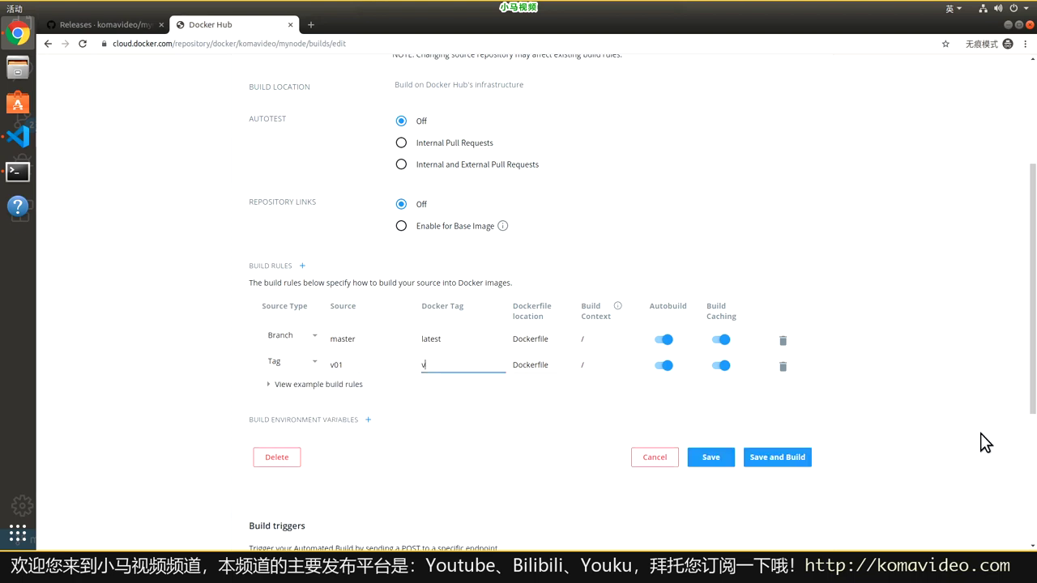
left_click(711, 457)
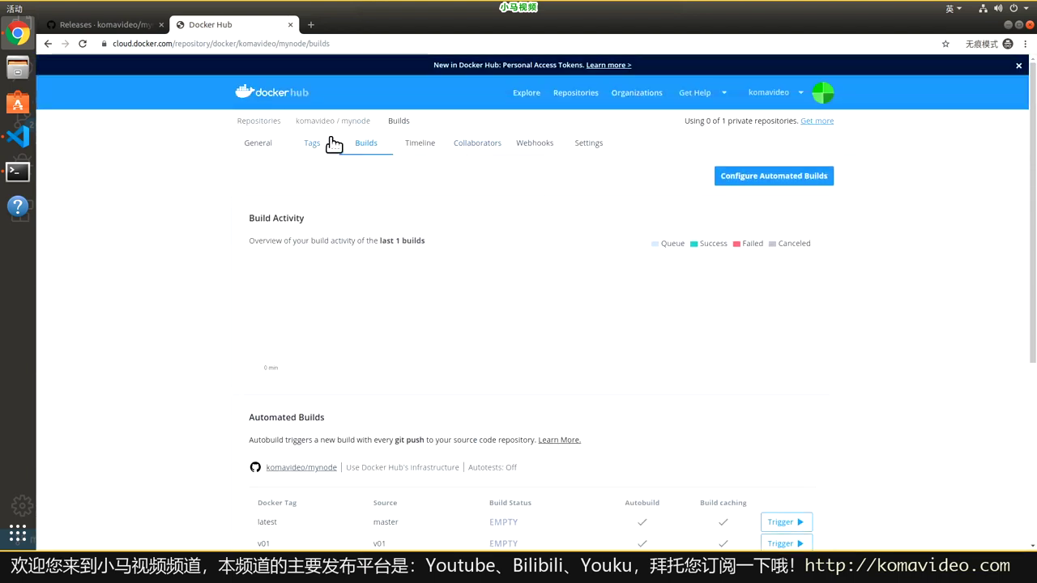
Check the repository's tags, return to its builds, and trigger the build of the latest tag from master.
left_click(318, 147)
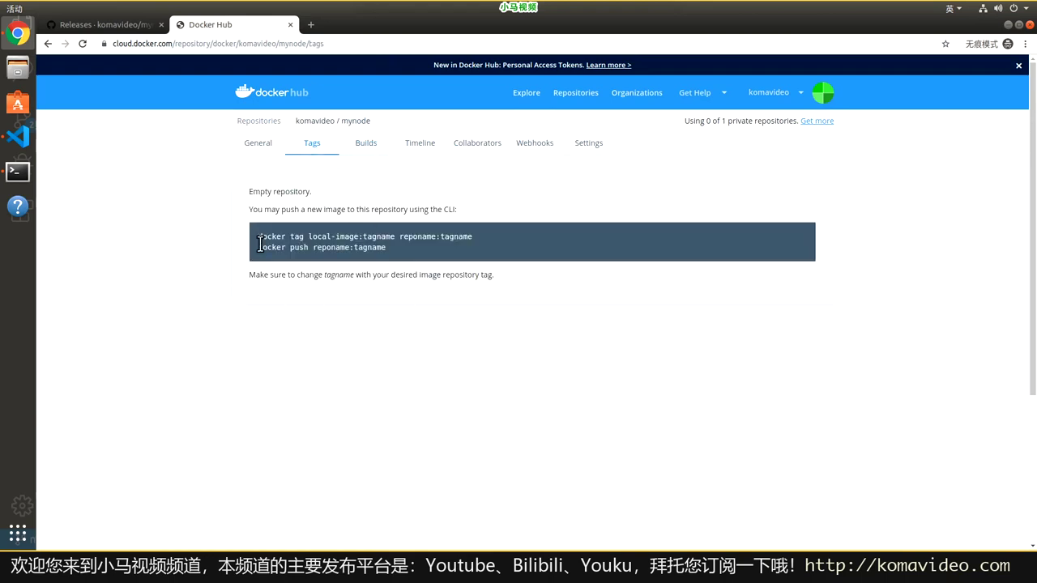
left_click(369, 143)
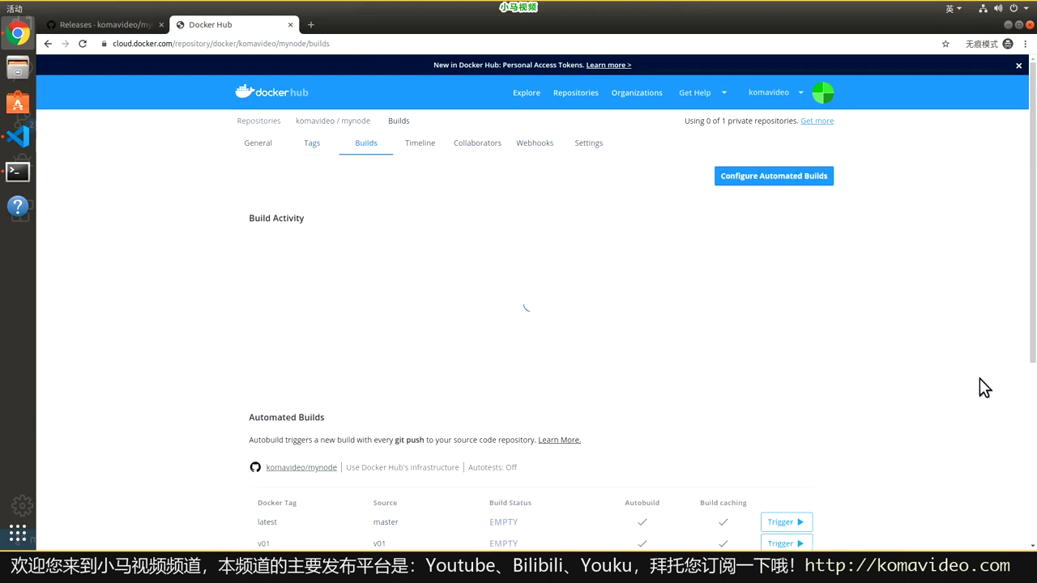
scroll(901, 365, "down", 3)
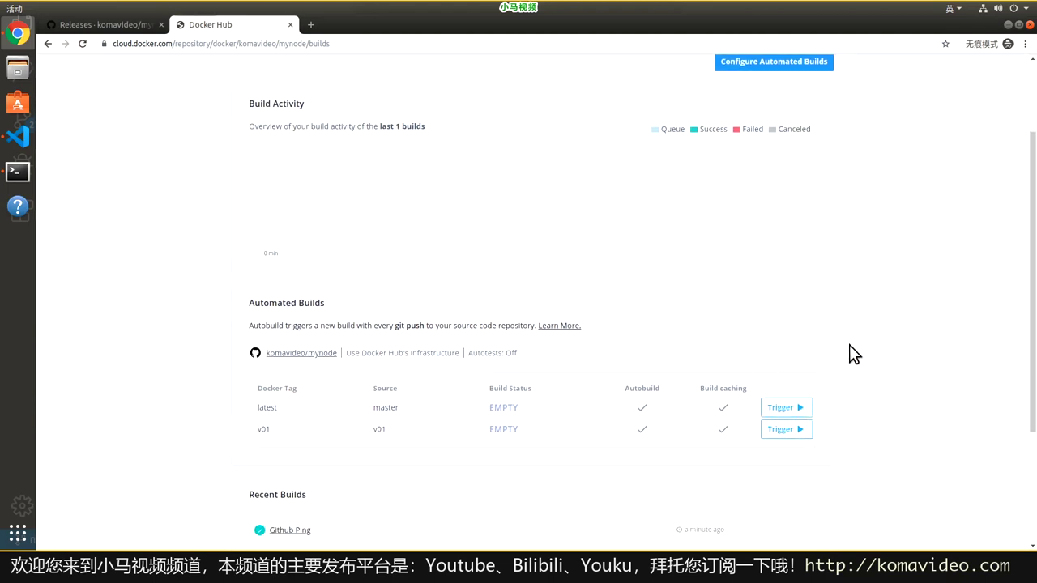
left_click(781, 408)
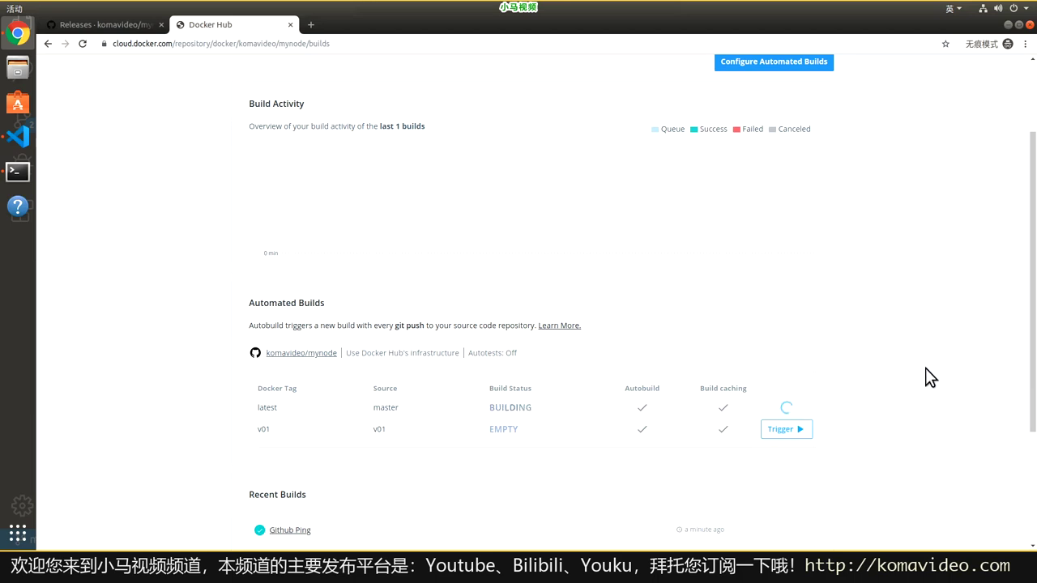
scroll(934, 383, "down", 3)
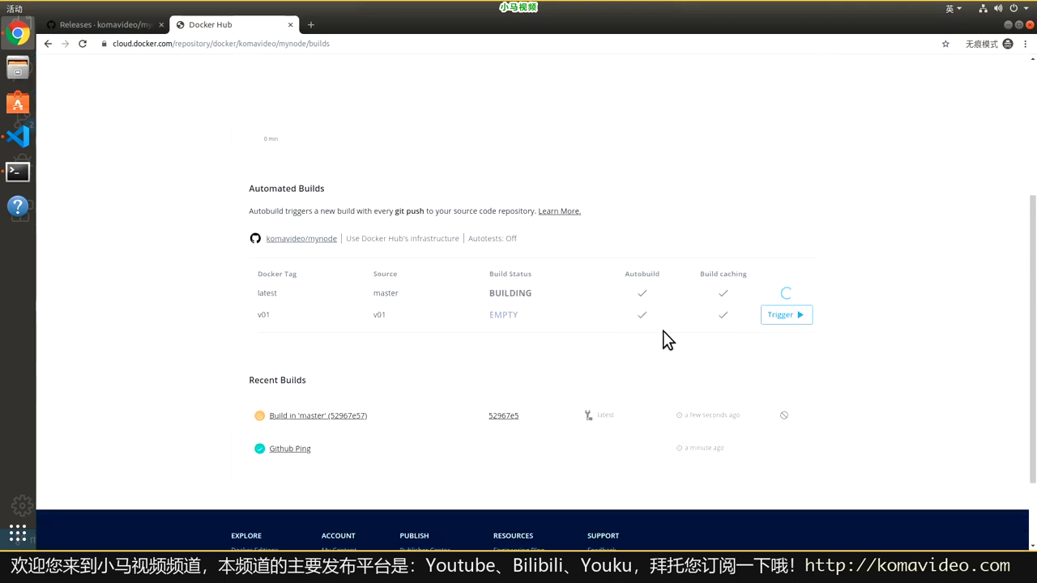
scroll(895, 345, "up", 3)
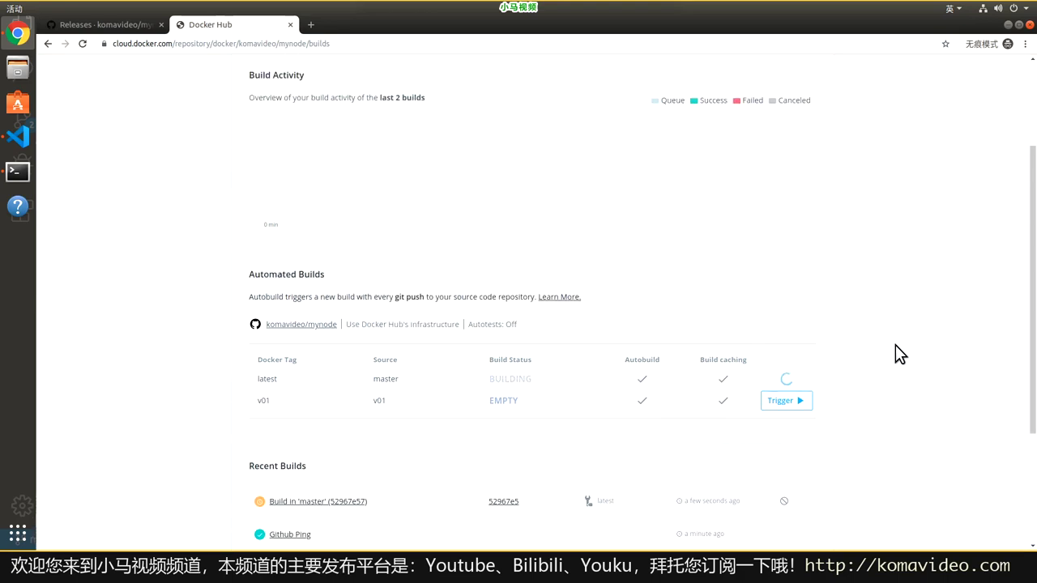
Open the mynode repository in a second browser tab and check its tags and its general overview with recent builds.
middle_click(333, 122)
left_click(379, 26)
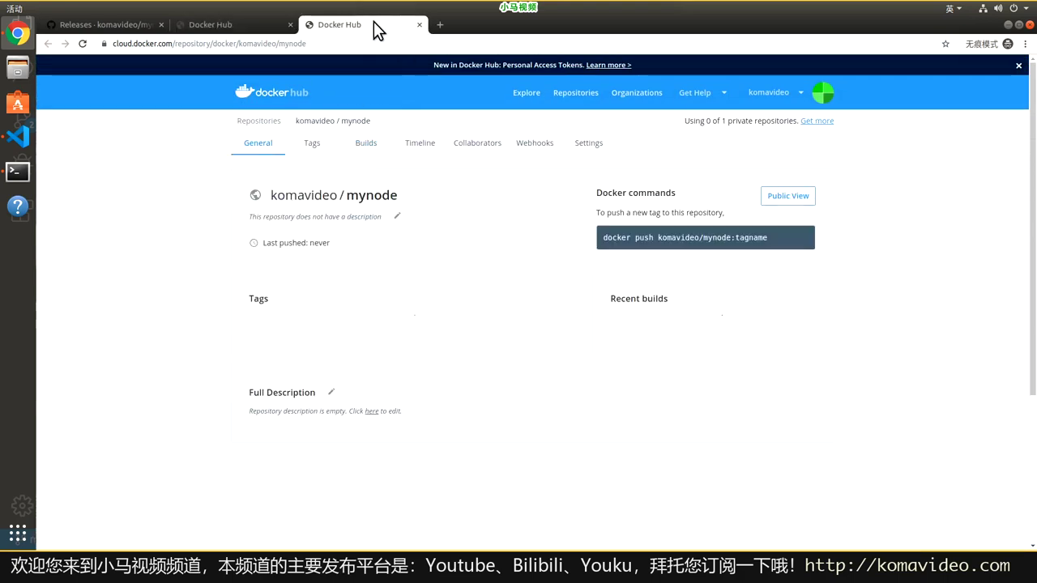
left_click(307, 146)
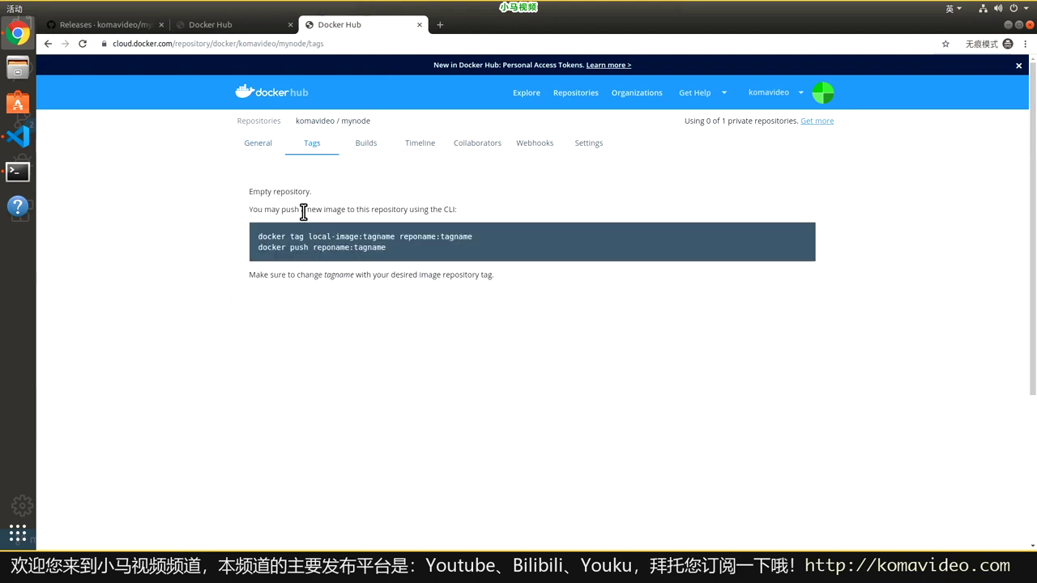
left_click(260, 143)
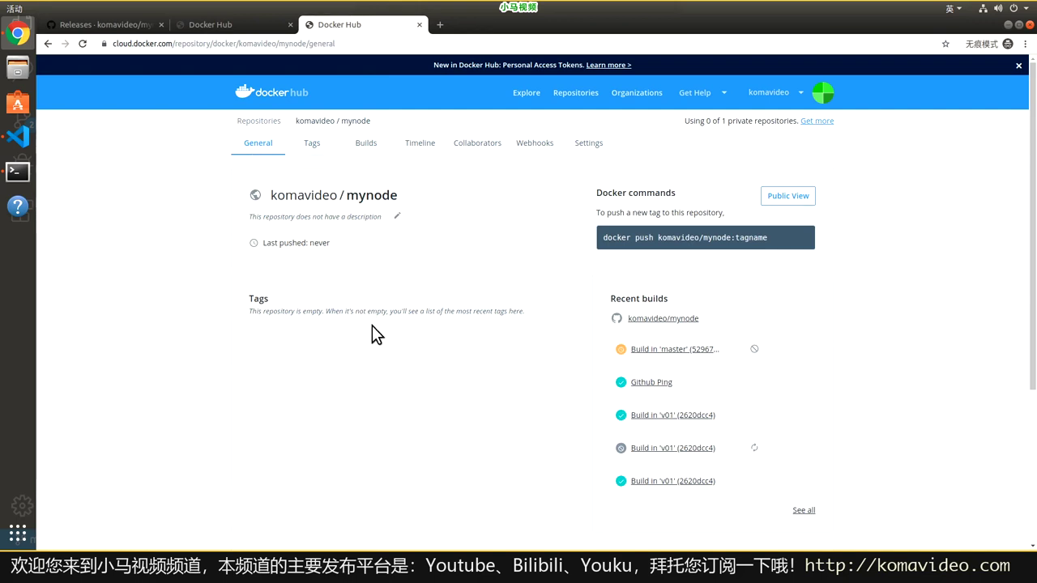
left_click(312, 143)
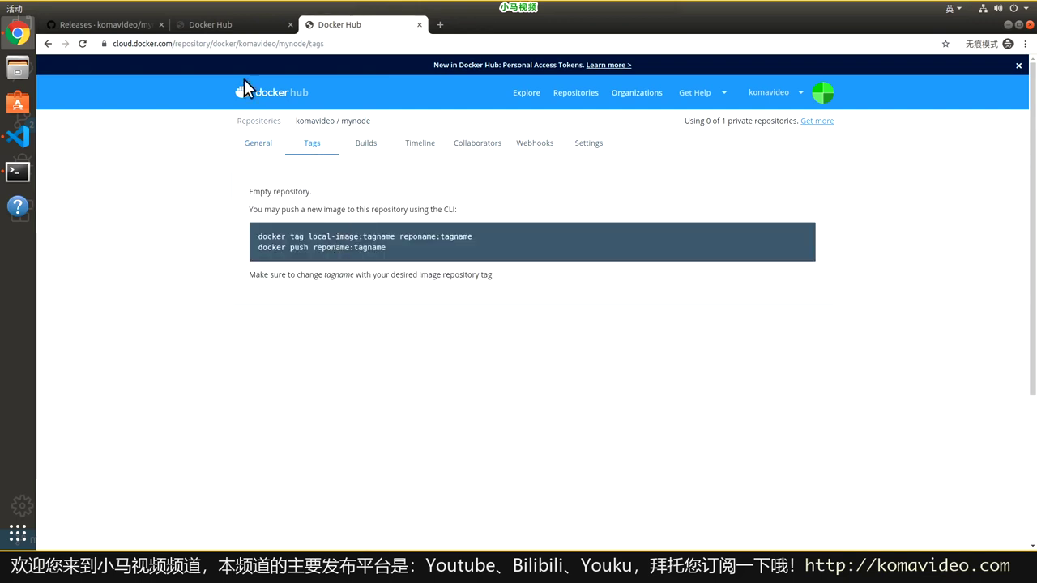
Check the mynode repository's tags and the build status of its automated builds on Docker Hub.
left_click(221, 26)
scroll(933, 306, "down", 1)
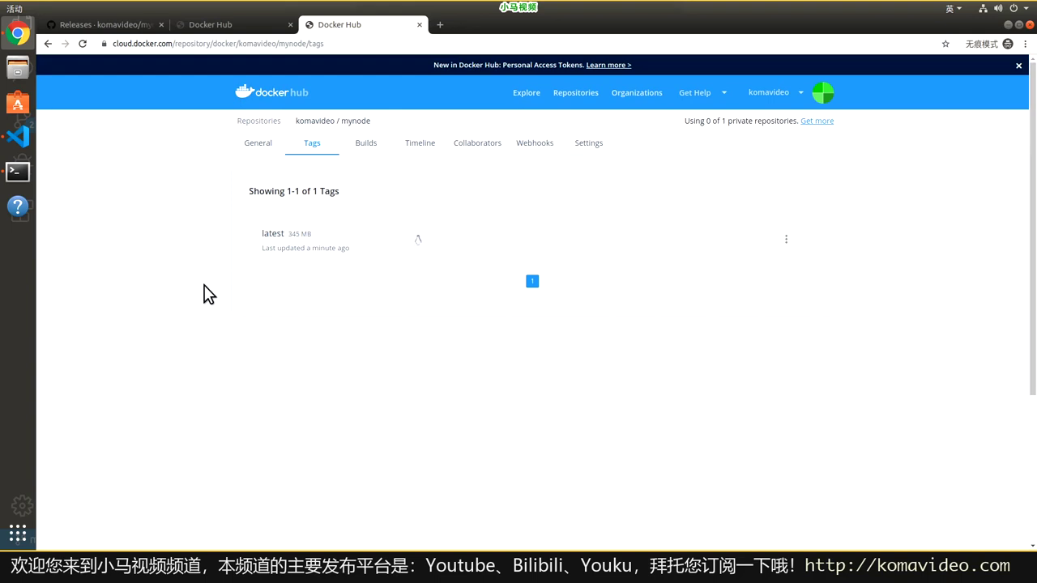
left_click(359, 147)
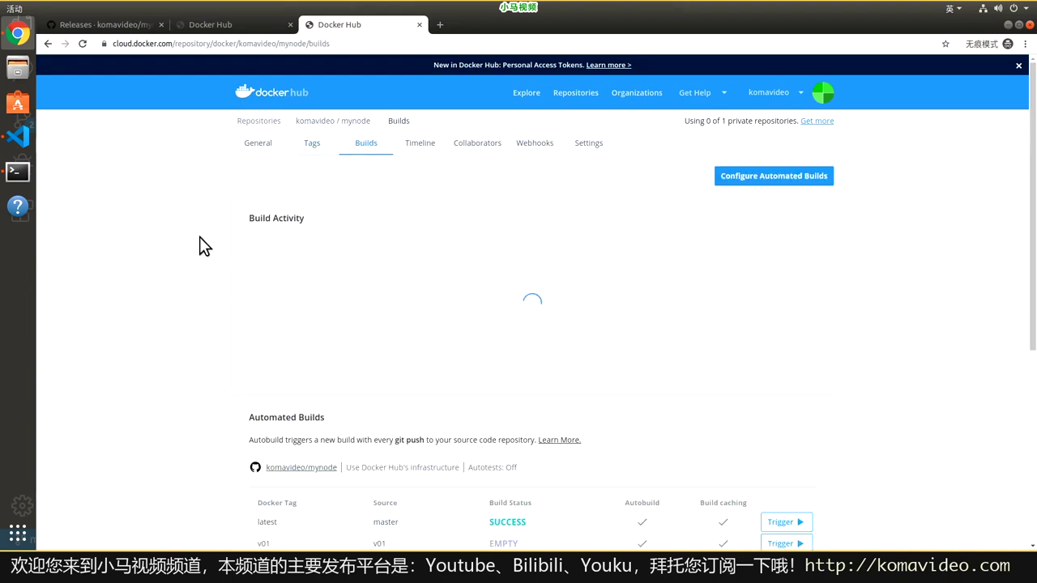
scroll(199, 243, "down", 3)
scroll(199, 246, "down", 1)
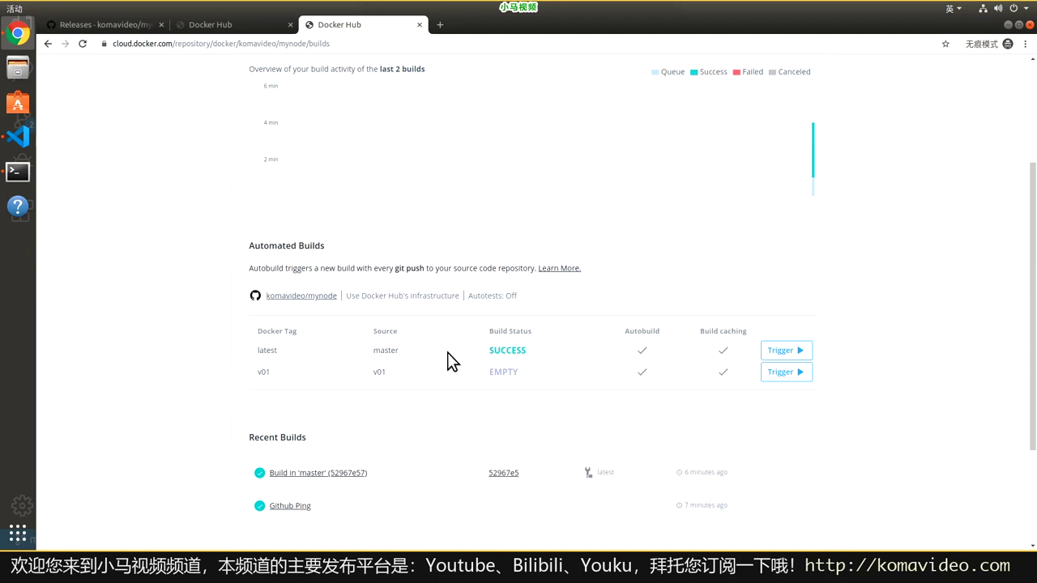
double_click(268, 350)
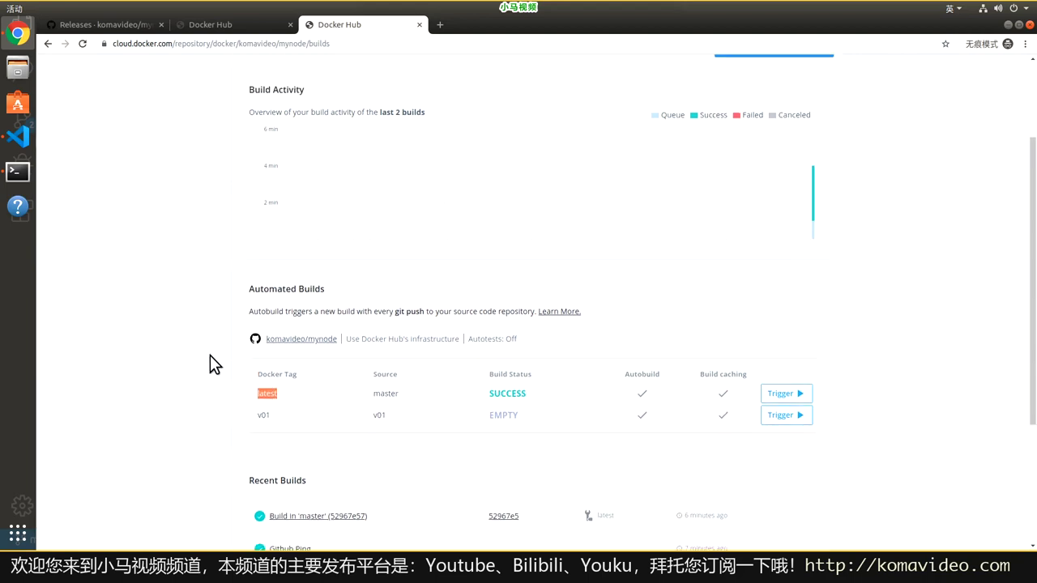
scroll(210, 363, "up", 3)
left_click(311, 152)
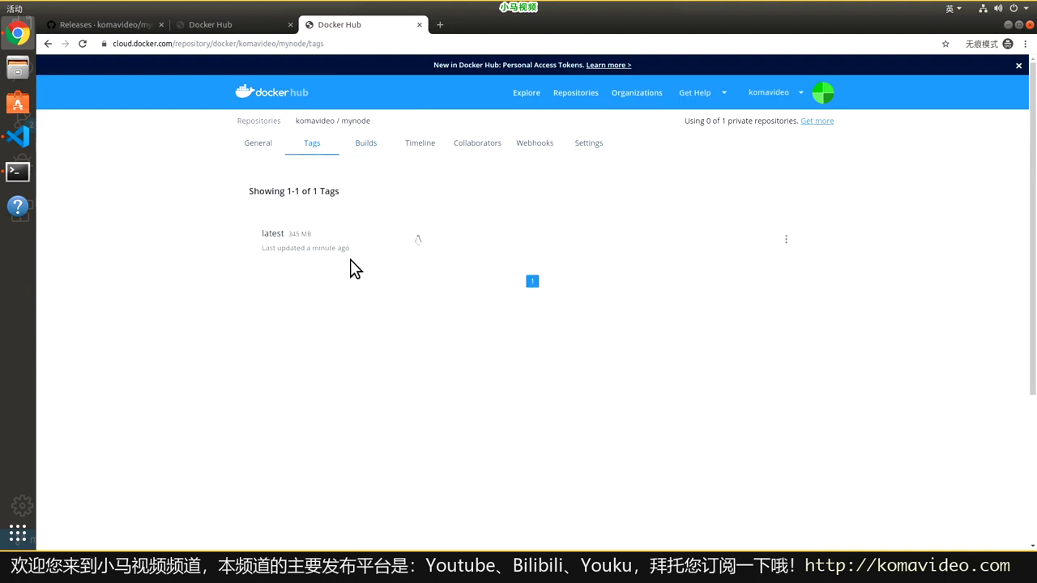
Return to the repository's builds and trigger the automated build of the v01 tag.
left_click(366, 144)
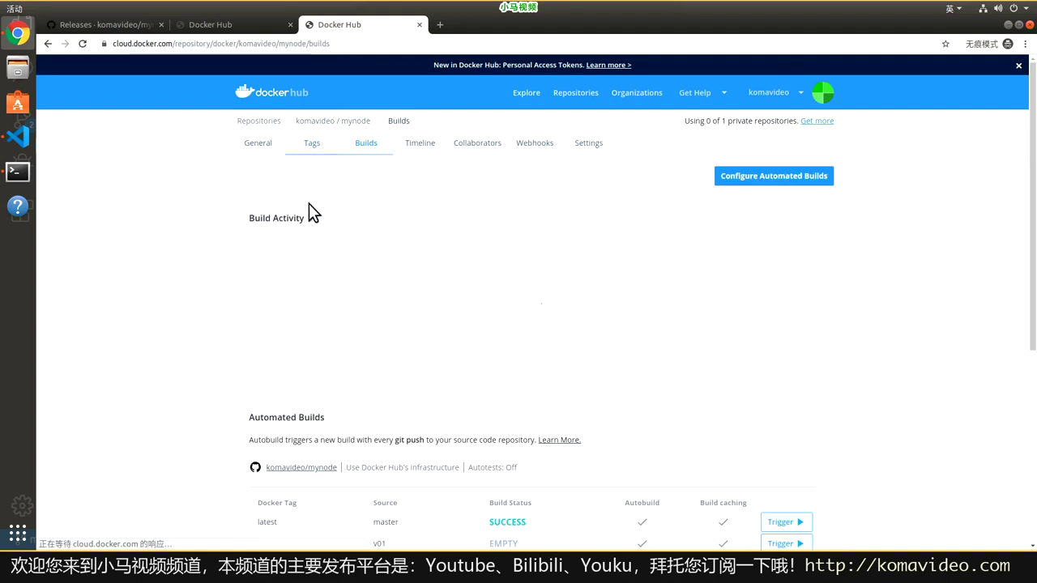
scroll(176, 358, "down", 2)
double_click(264, 458)
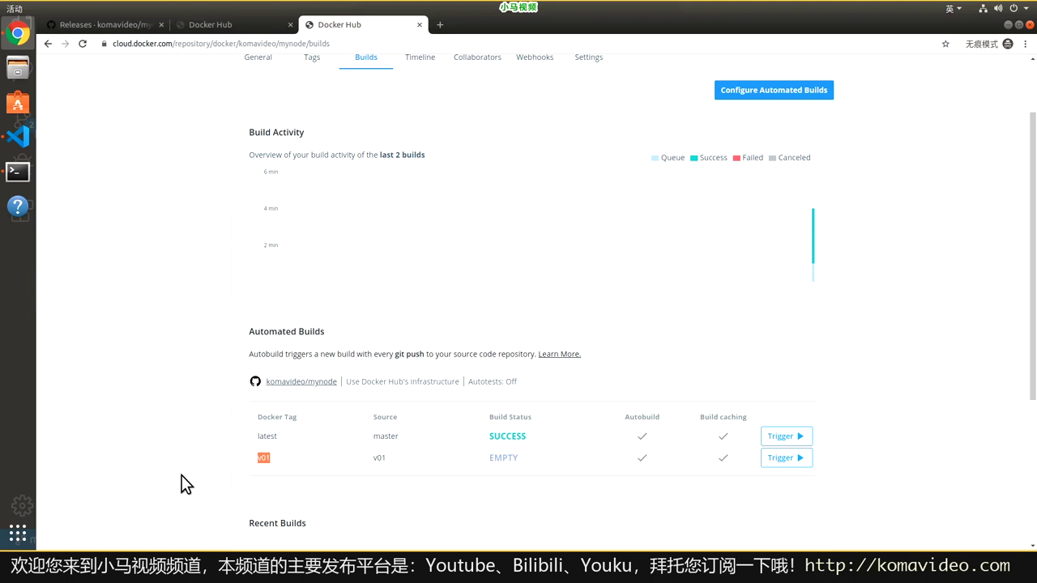
left_click(780, 459)
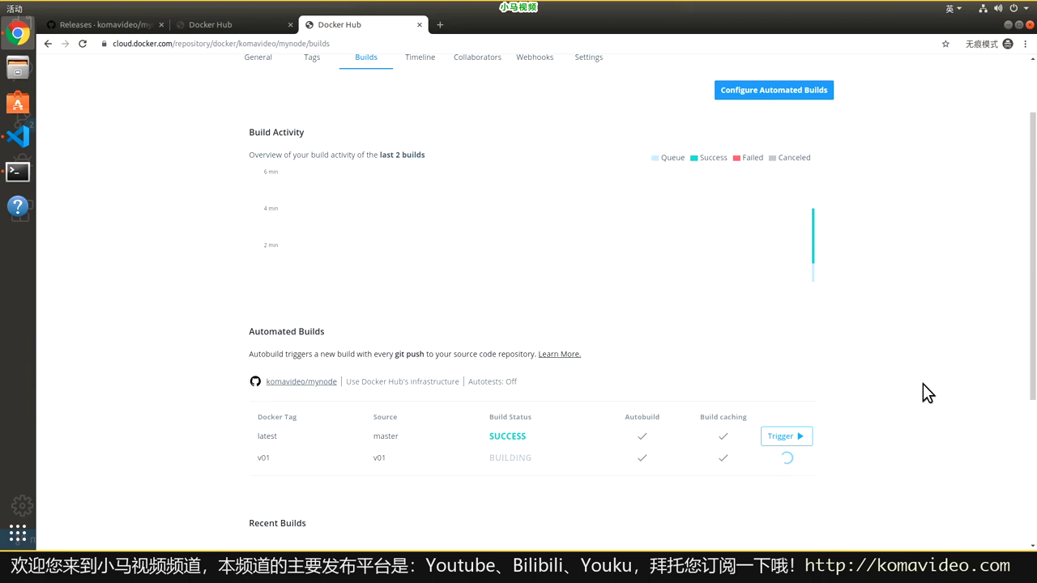
Switch to the terminal and clear its screen.
key("alt+Tab")
key("alt+Tab")
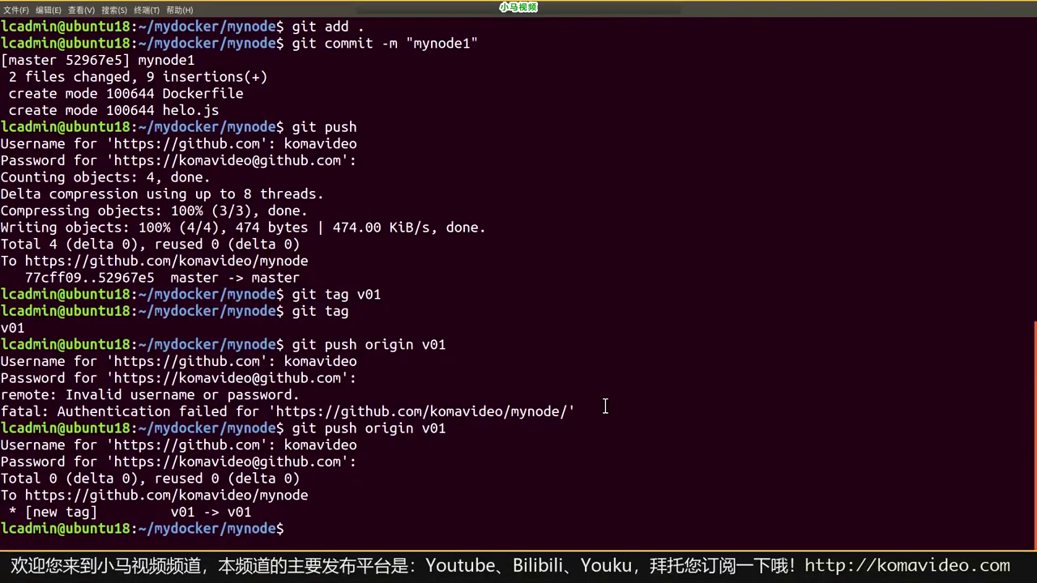
type("clear")
key("Return")
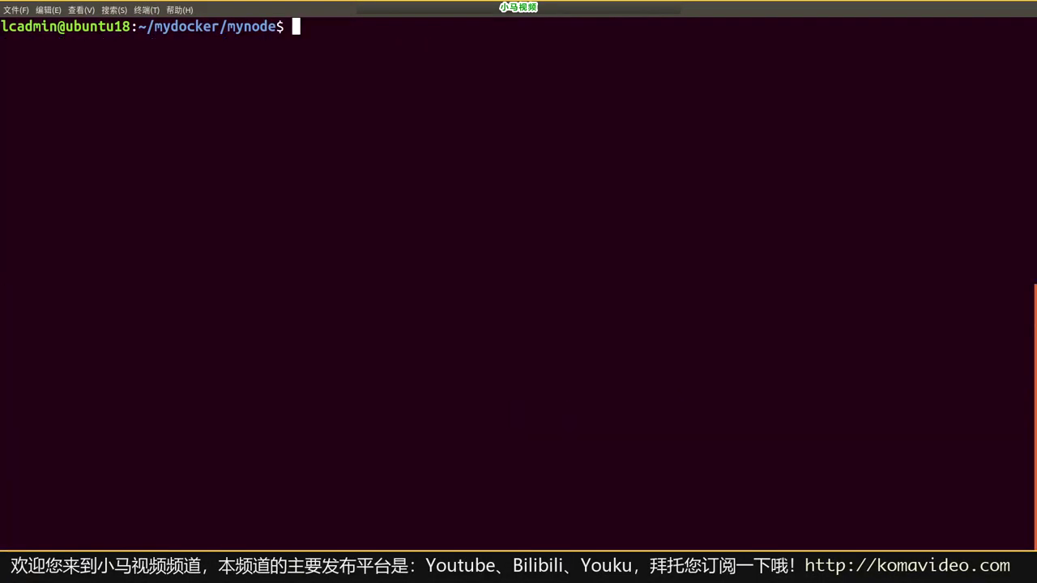
Switch to Visual Studio Code and examine the README's image pull command for komavideo/mynode:latest in the second-computer section.
key("alt+Tab")
key("alt+Tab")
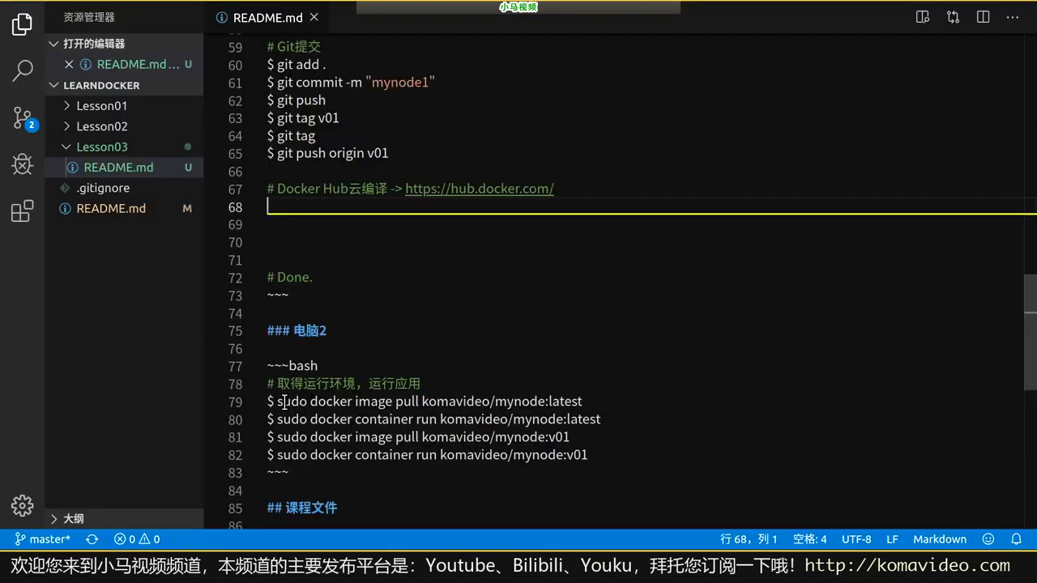
left_click_drag(277, 402, 405, 402)
left_click_drag(470, 403, 602, 400)
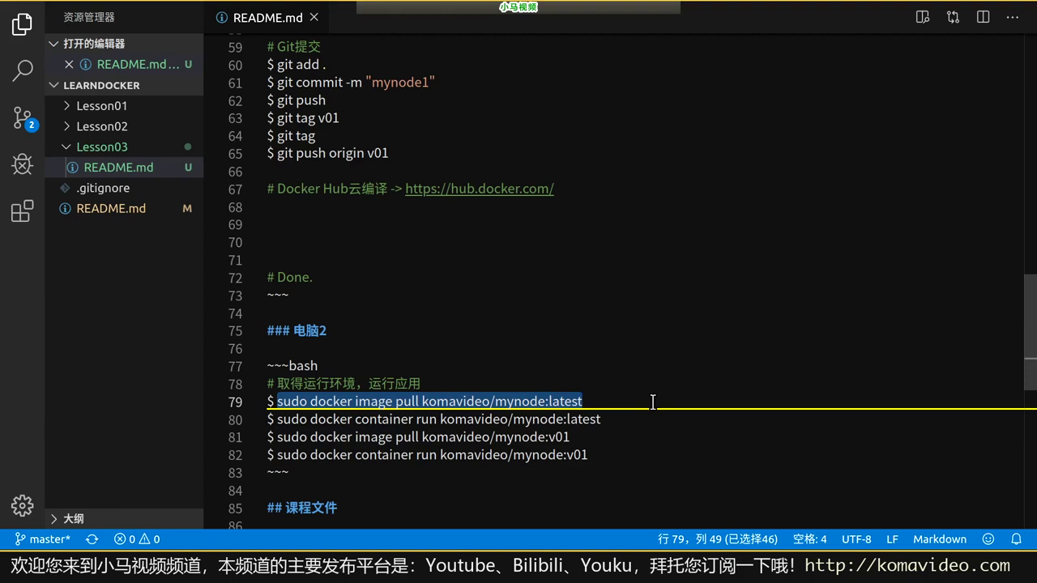
scroll(457, 418, "down", 3)
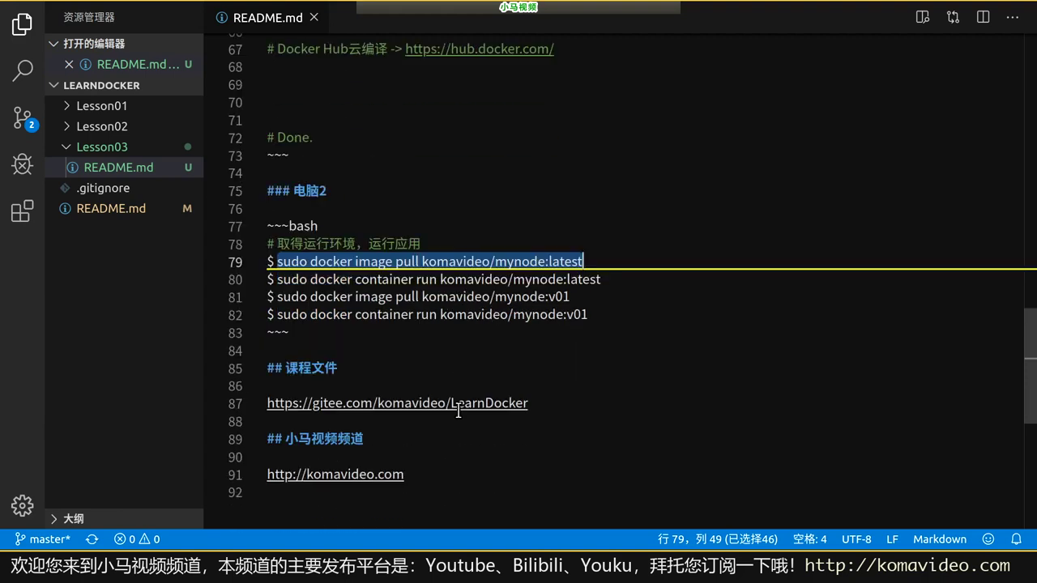
left_click(344, 261)
double_click(407, 261)
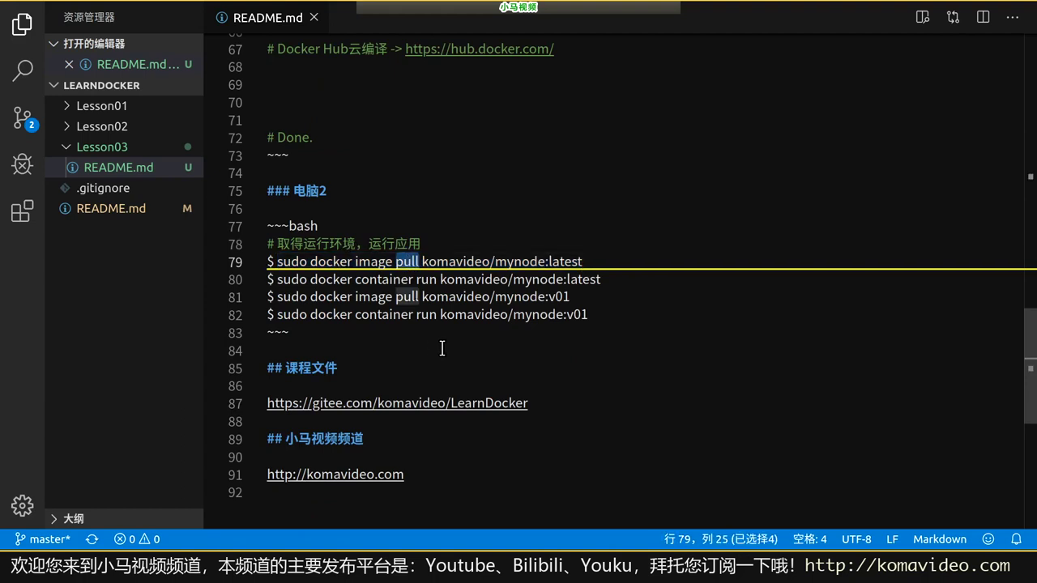
double_click(462, 261)
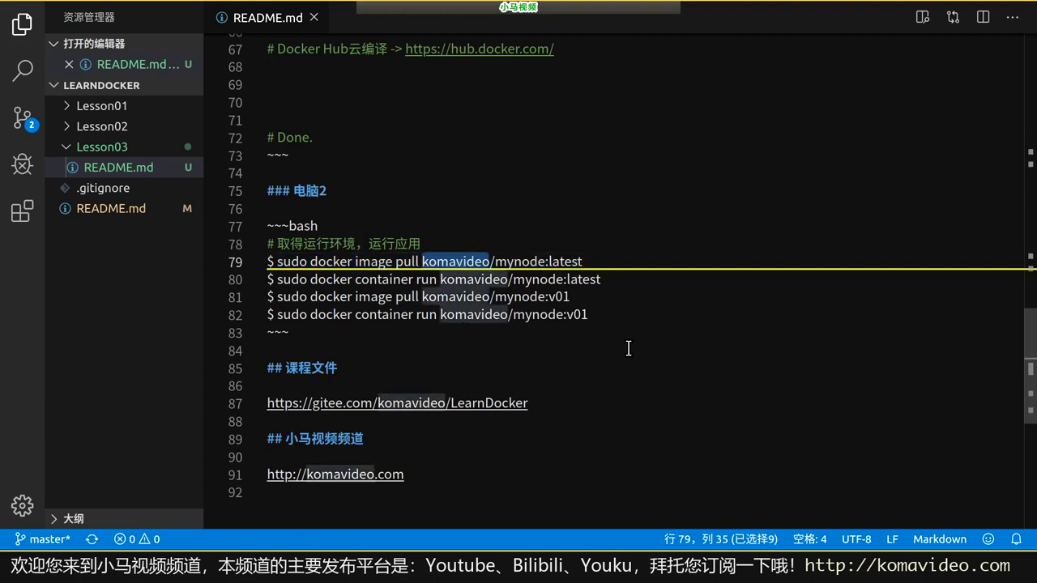
Switch to Chrome and open the account's repository list on Docker Hub.
key("alt+Tab")
key("alt+Tab")
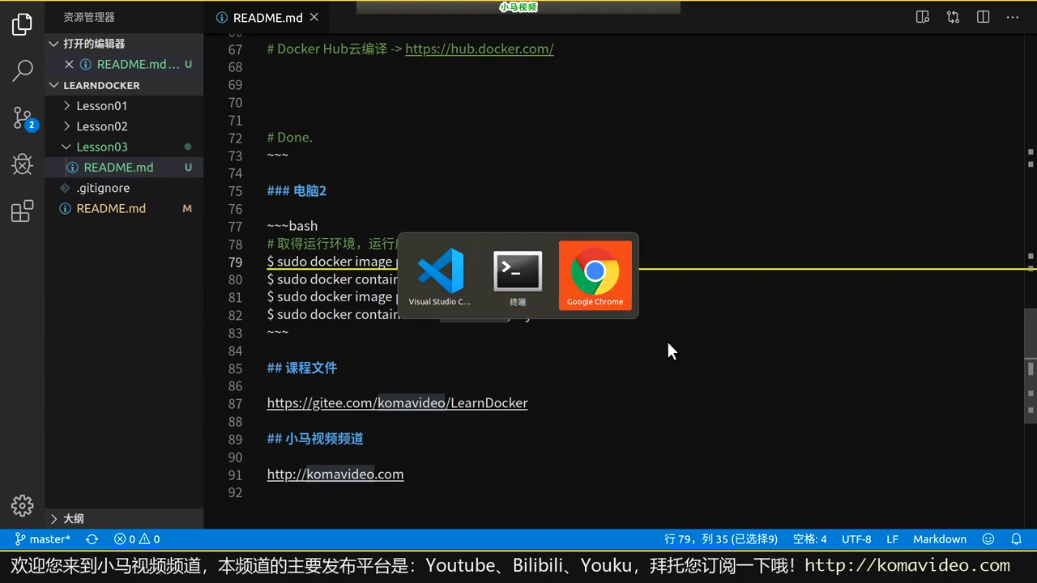
scroll(236, 35, "down", 2)
scroll(155, 222, "up", 5)
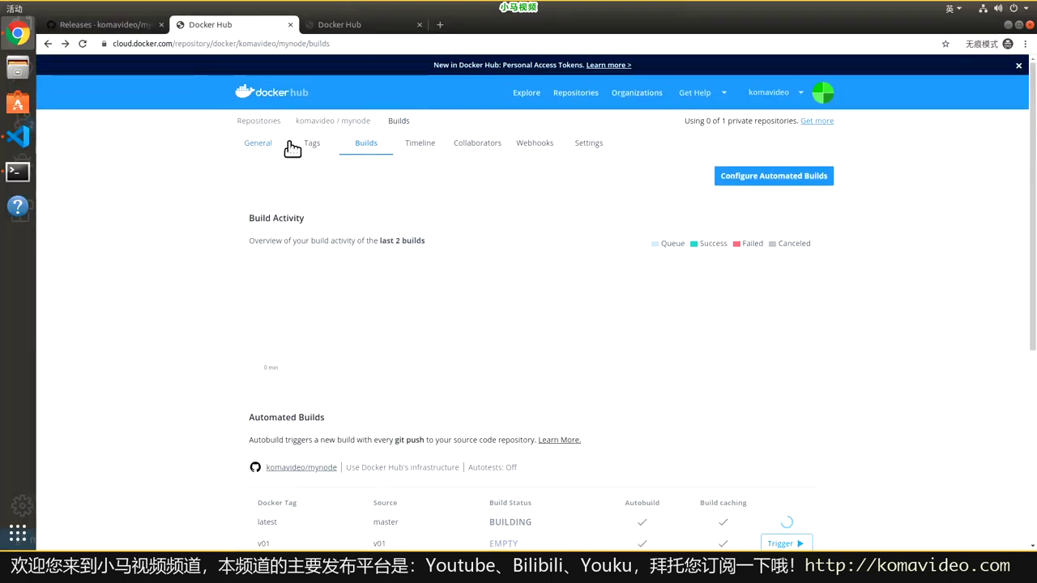
left_click(259, 121)
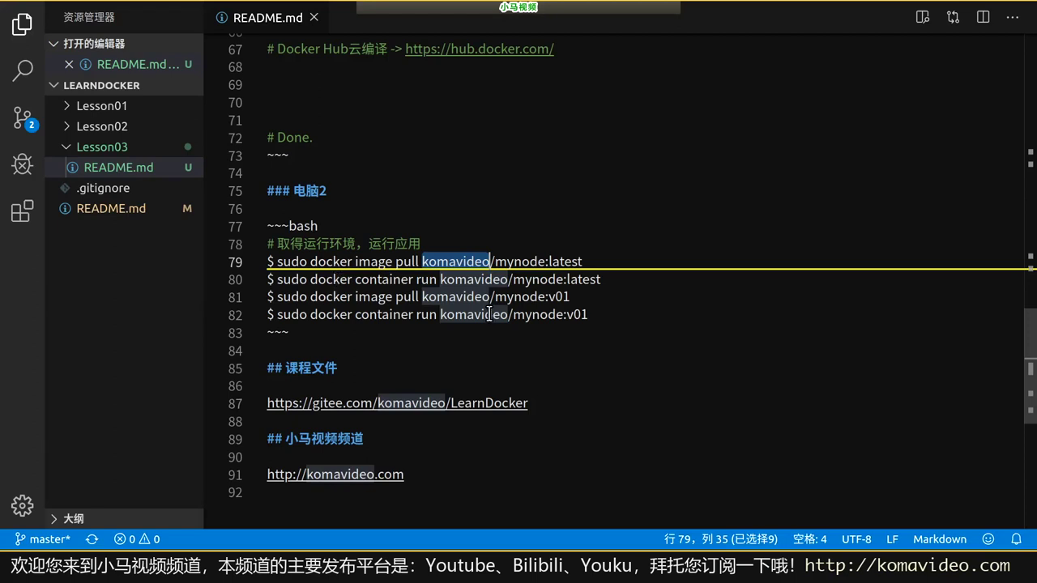
Examine the account, repository and tag parts of the README's pull command for the latest image.
left_click(504, 263)
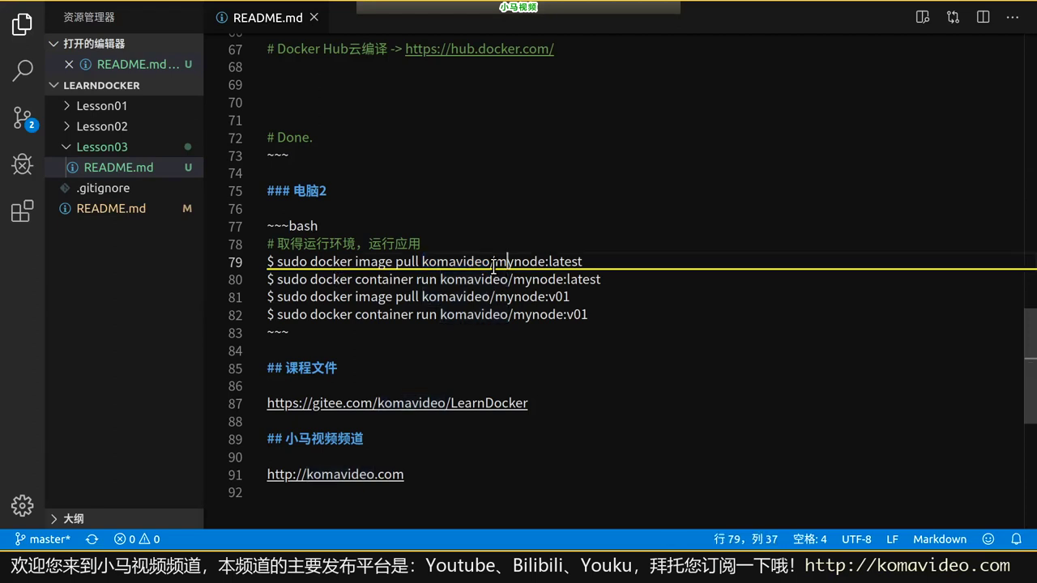
double_click(457, 261)
double_click(520, 261)
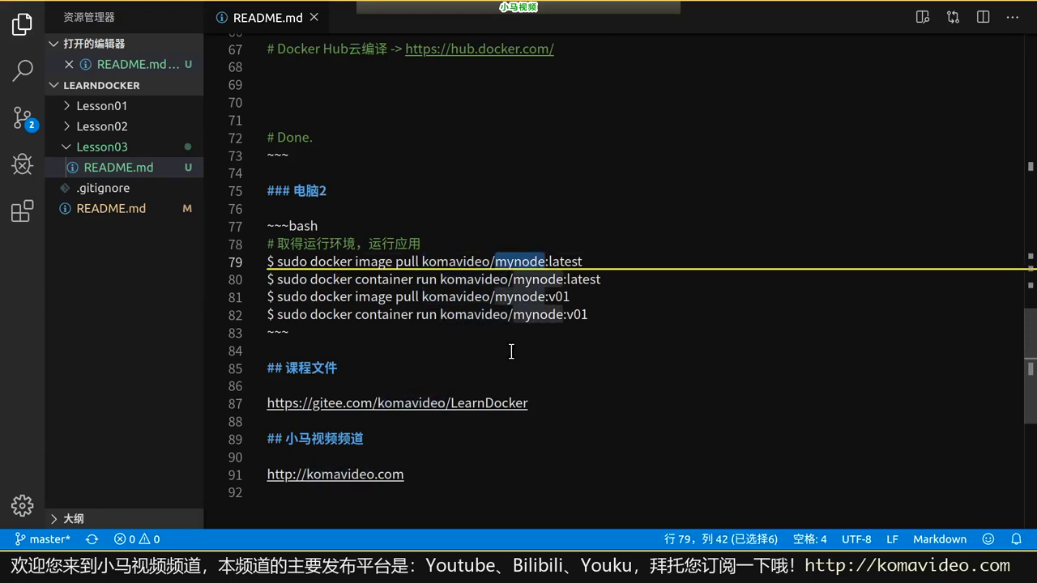
left_click_drag(546, 261, 593, 260)
Switch to Chrome, open the mynode repository's tags, and compare them with the v01 build status in the other browser tab.
key("alt+Tab")
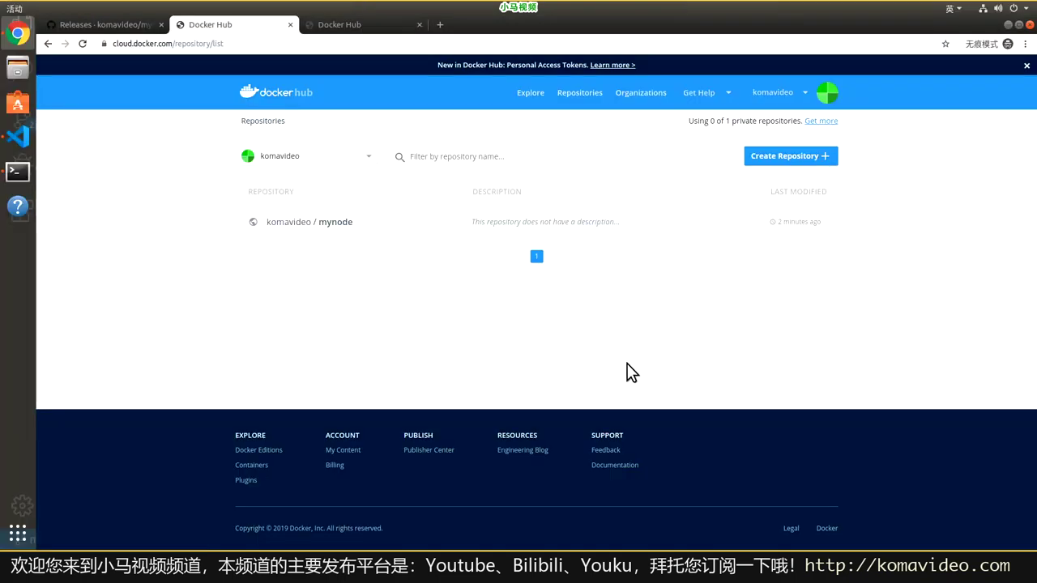
left_click(339, 226)
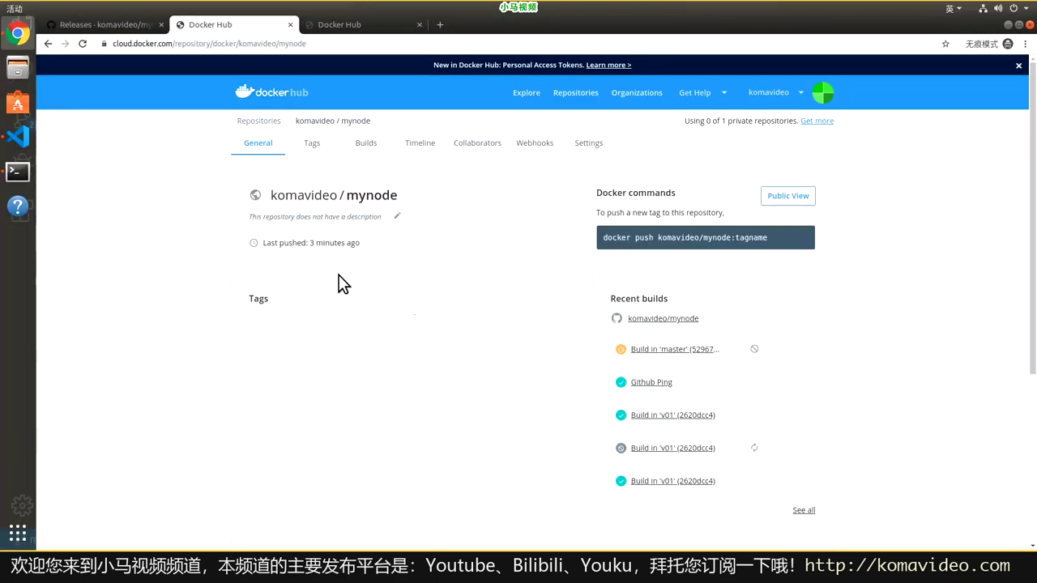
left_click(314, 146)
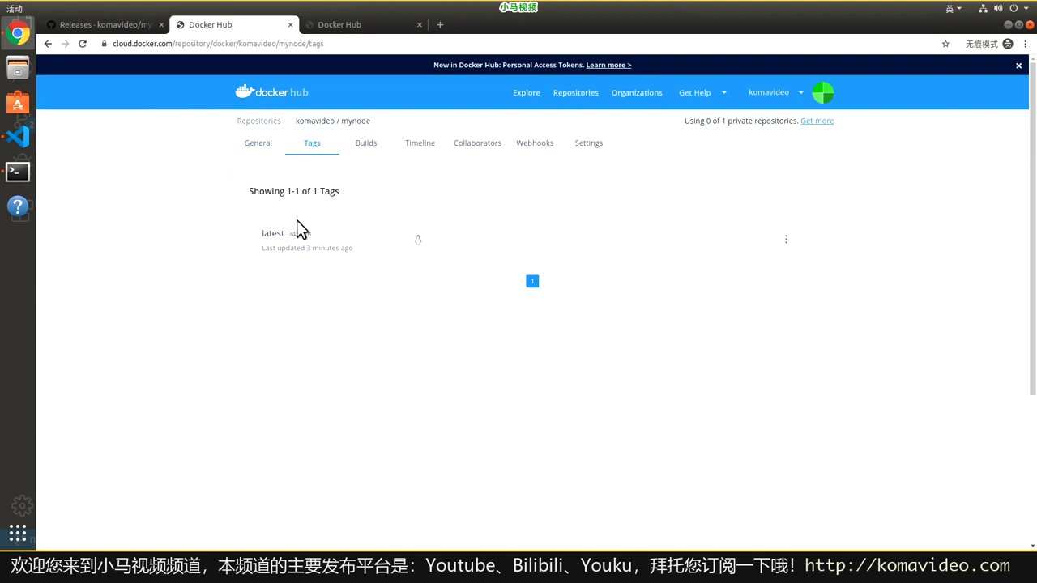
left_click(354, 27)
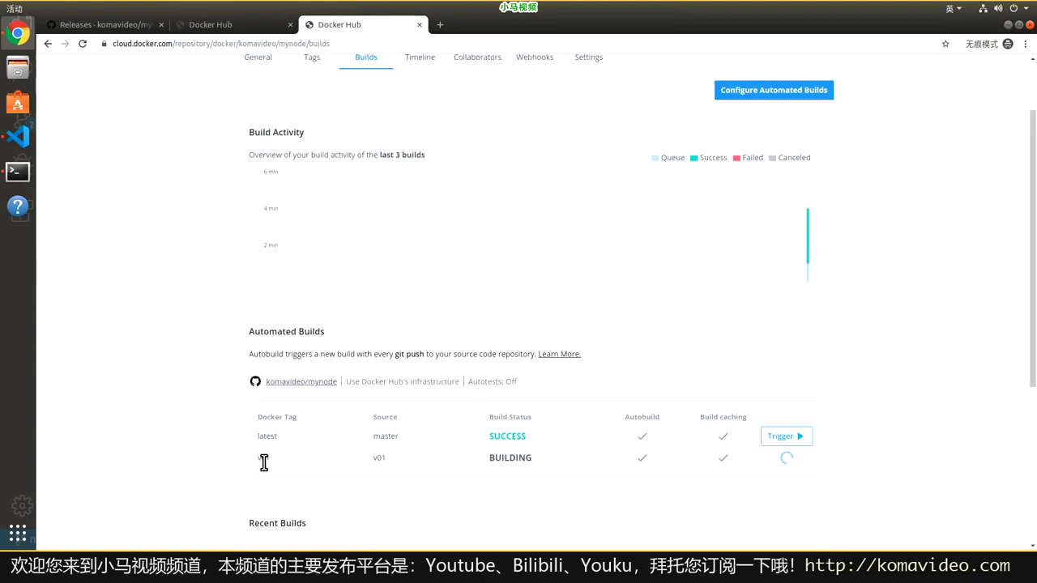
left_click(234, 25)
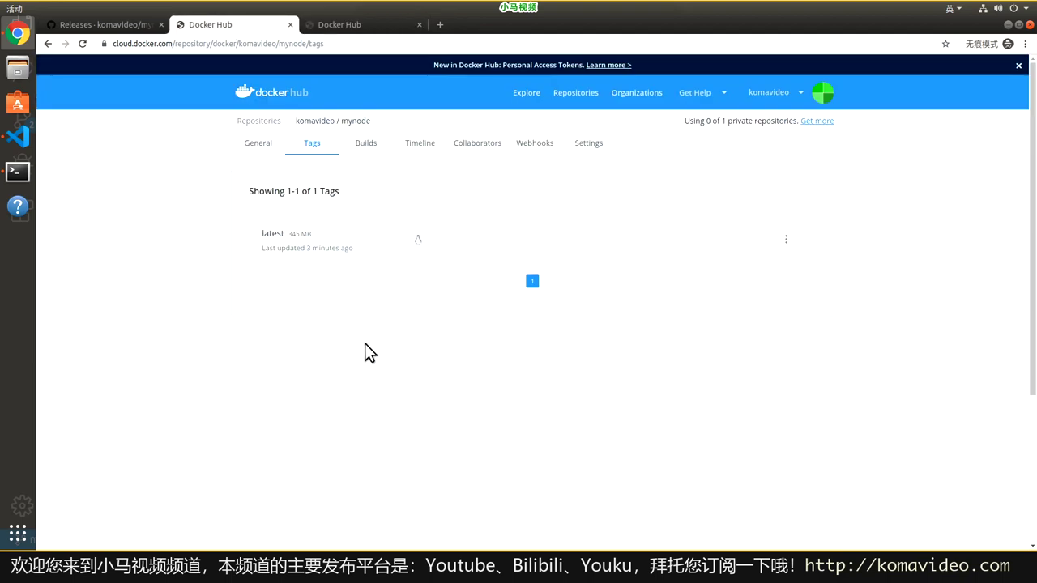
Copy "sudo docker image pull komavideo/mynode:latest" from the README and run it in the terminal.
key("alt+Tab")
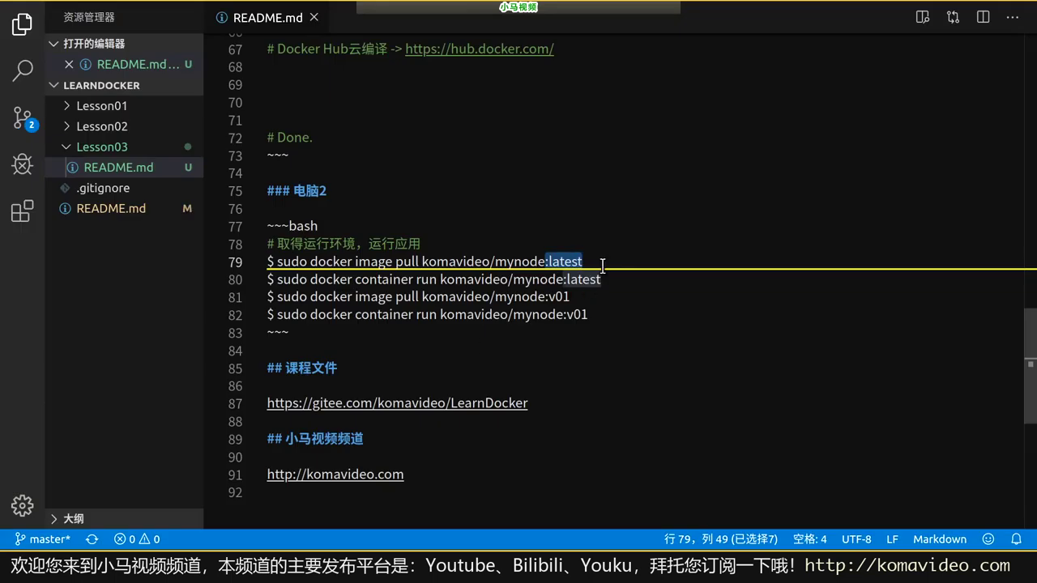
left_click(601, 259)
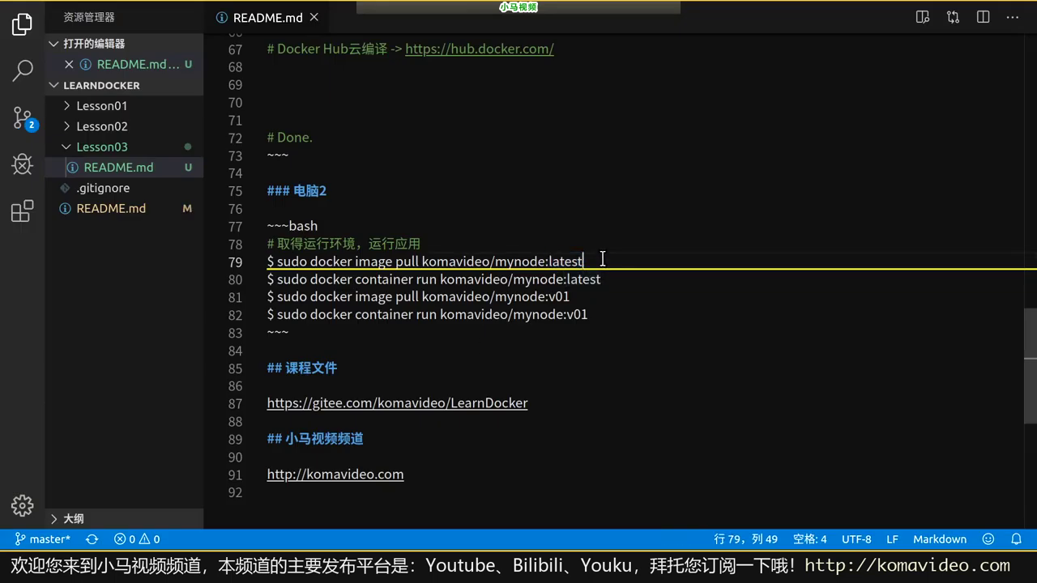
key("shift+Home")
key("shift+Right")
key("shift+Right")
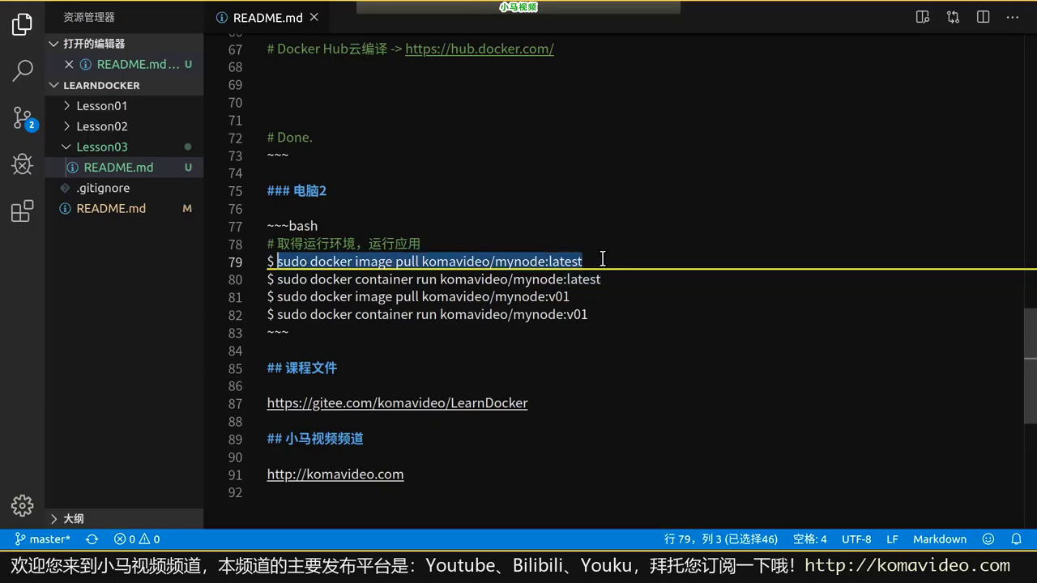
key("ctrl+c")
key("alt+Tab")
key("ctrl+shift+v")
key("Return")
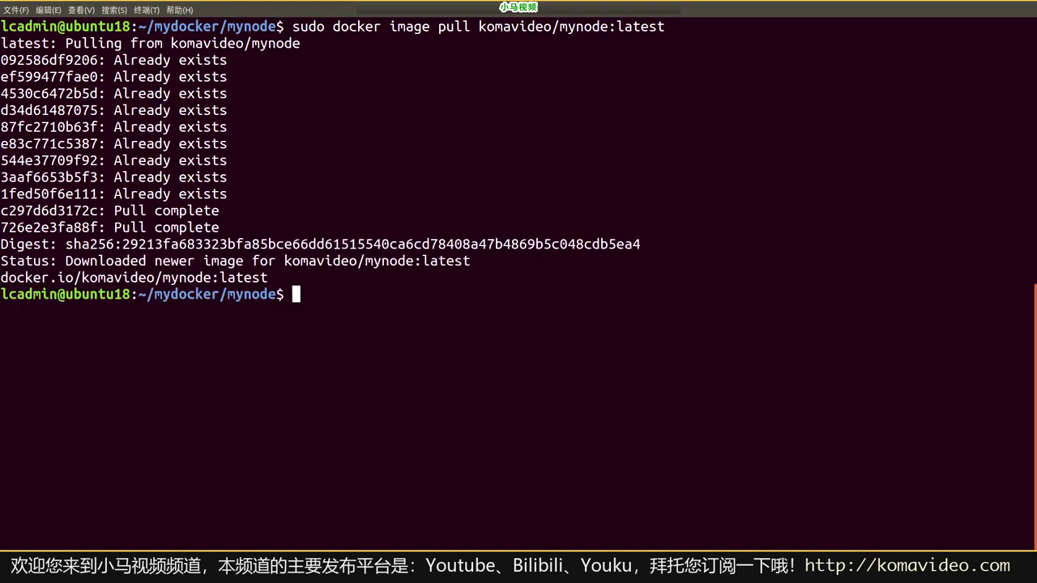
List the local Docker images with "sudo docker image ls".
key("Up")
key("BackSpace")
key("BackSpace")
key("BackSpace")
key("BackSpace")
key("BackSpace")
key("BackSpace")
key("BackSpace")
key("BackSpace")
key("BackSpace")
key("BackSpace")
key("BackSpace")
key("BackSpace")
key("BackSpace")
key("BackSpace")
key("BackSpace")
key("BackSpace")
key("BackSpace")
key("BackSpace")
key("BackSpace")
key("BackSpace")
key("BackSpace")
key("BackSpace")
type("ls")
key("Return")
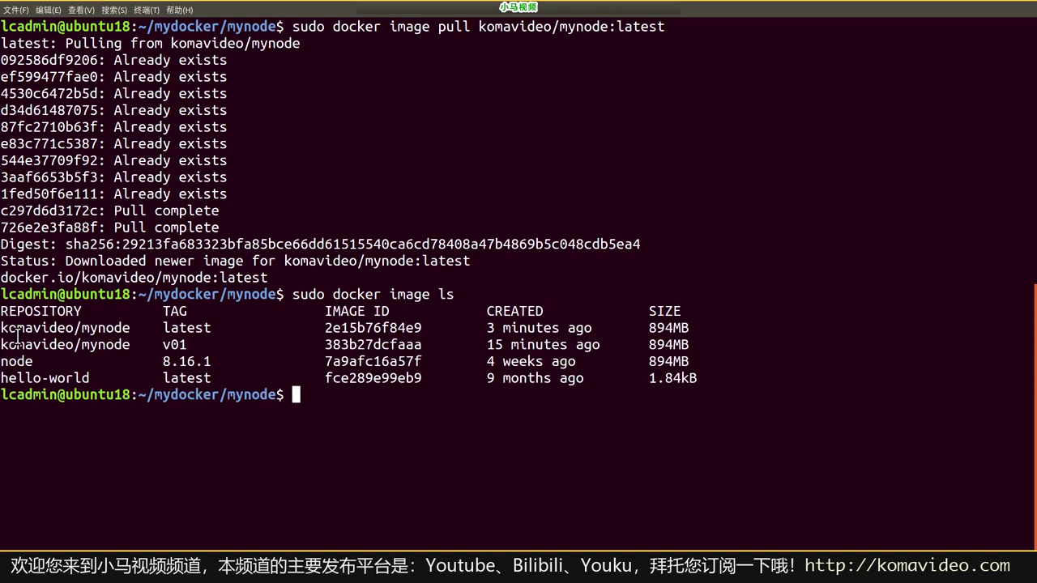
Compare the listed komavideo/mynode images tagged latest and v01.
left_click_drag(2, 328, 690, 326)
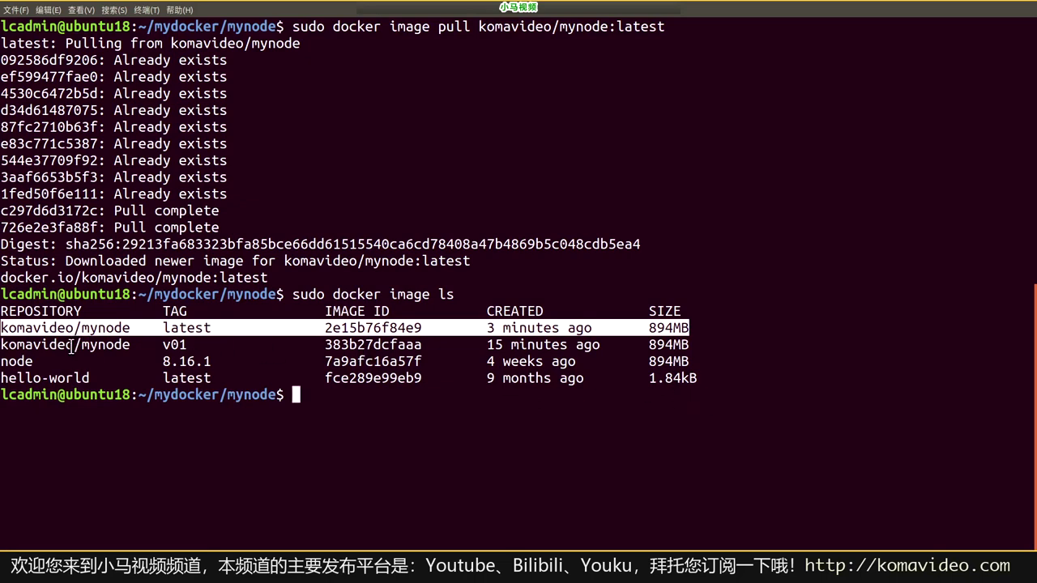
left_click(47, 342)
left_click_drag(17, 344, 600, 346)
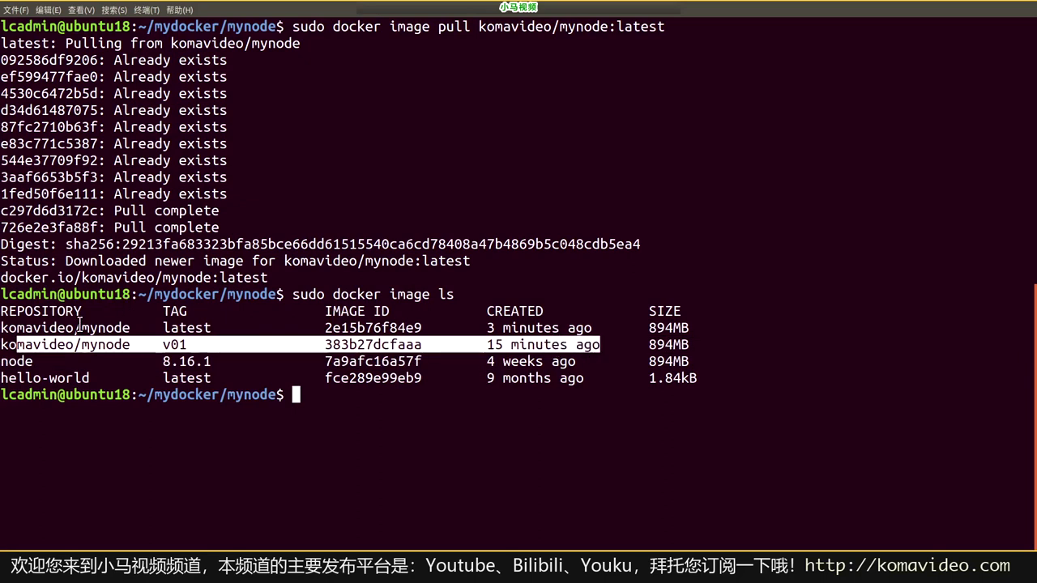
left_click_drag(3, 328, 691, 329)
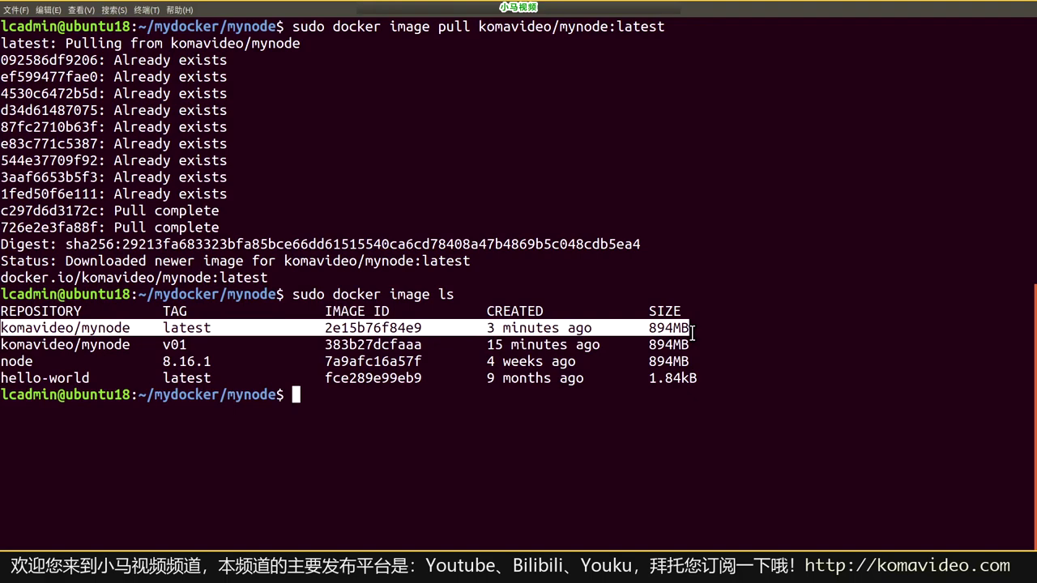
left_click(611, 430)
Copy "sudo docker container run komavideo/mynode:latest" from the README and run it in the terminal.
key("alt+Tab")
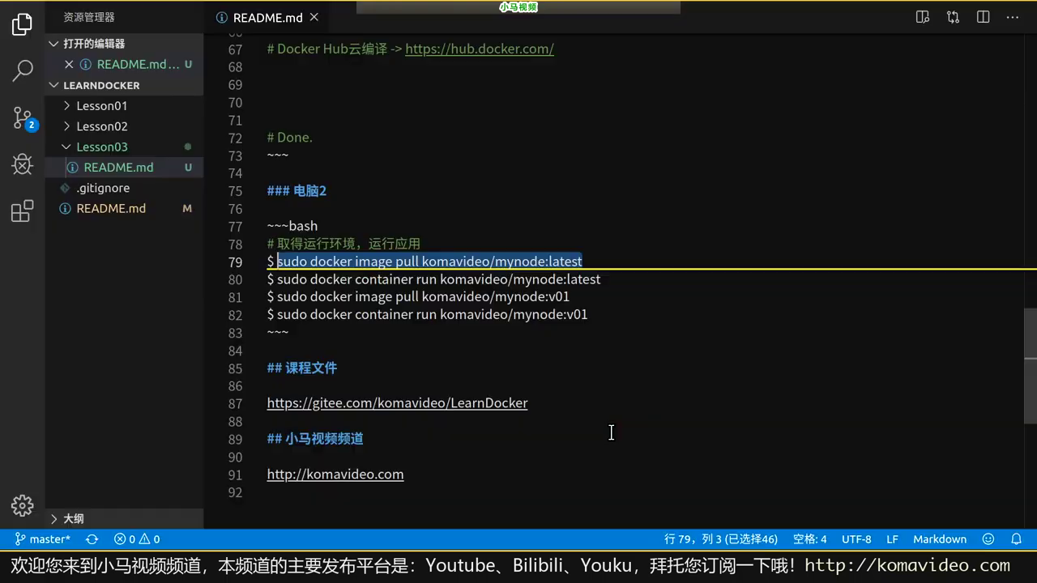
key("Down")
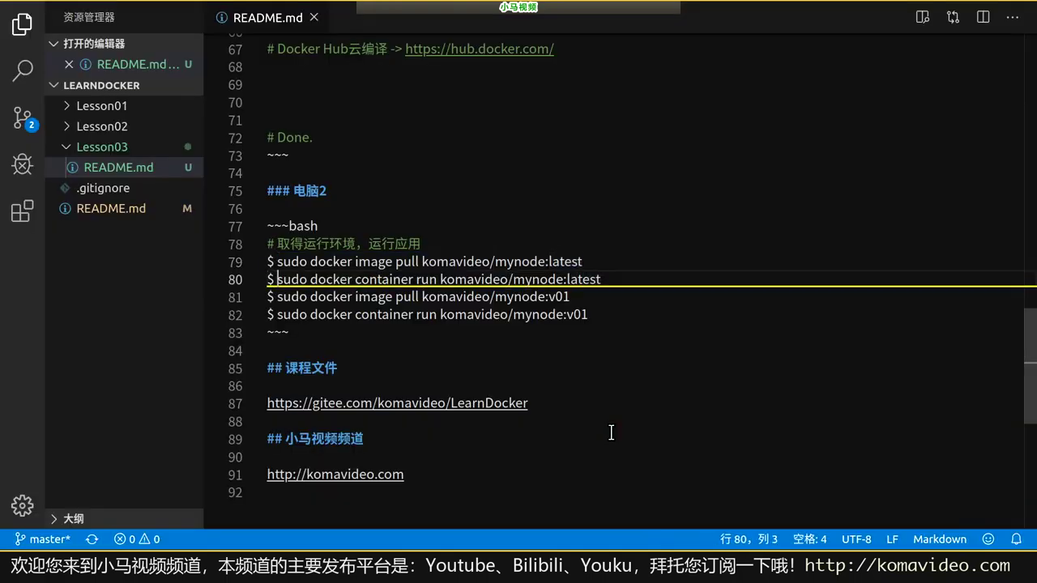
key("shift+End")
key("ctrl+c")
key("alt+Tab")
key("ctrl+shift+v")
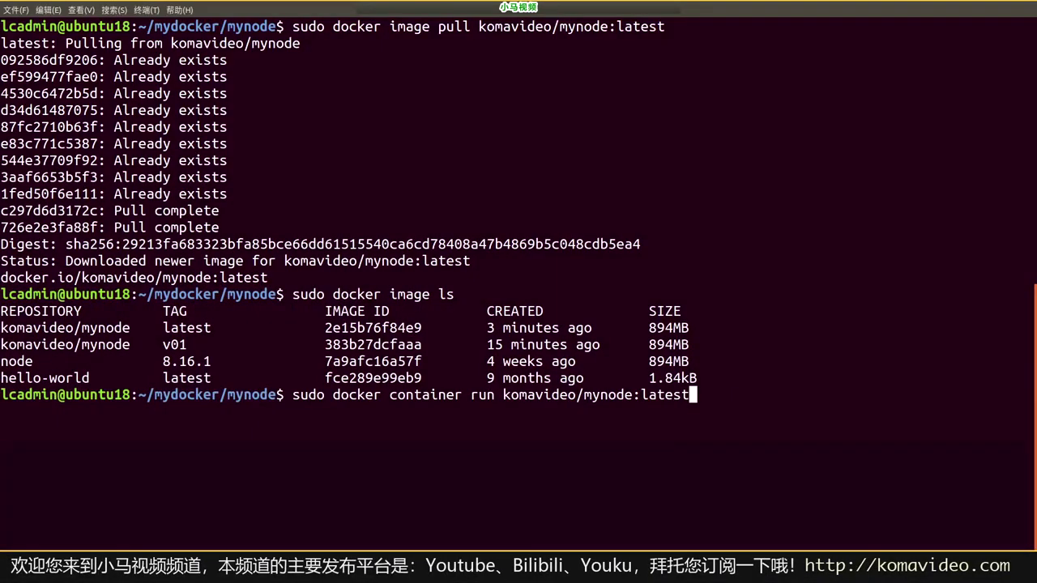
key("Return")
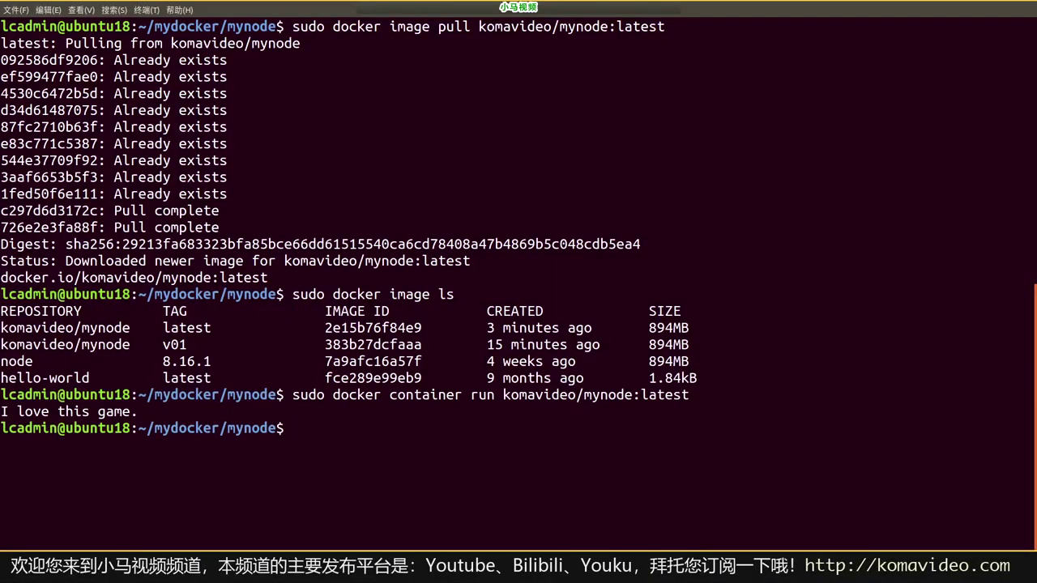
Check for a local Node.js installation with "node -v" in the terminal.
type("node -v")
key("Return")
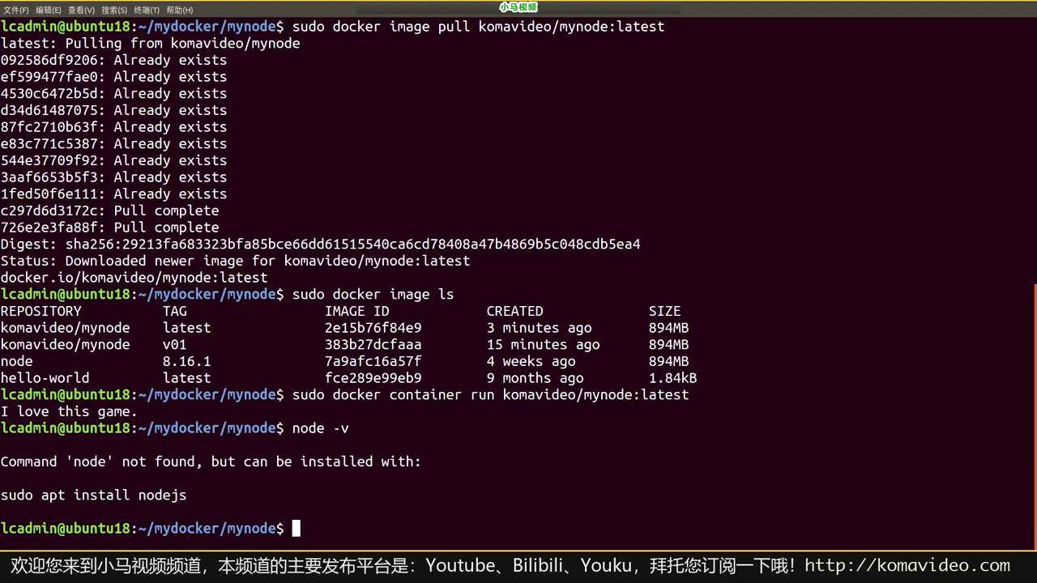
Switch to Chrome and check the mynode repository's automated builds and its tags on Docker Hub.
key("alt+Tab")
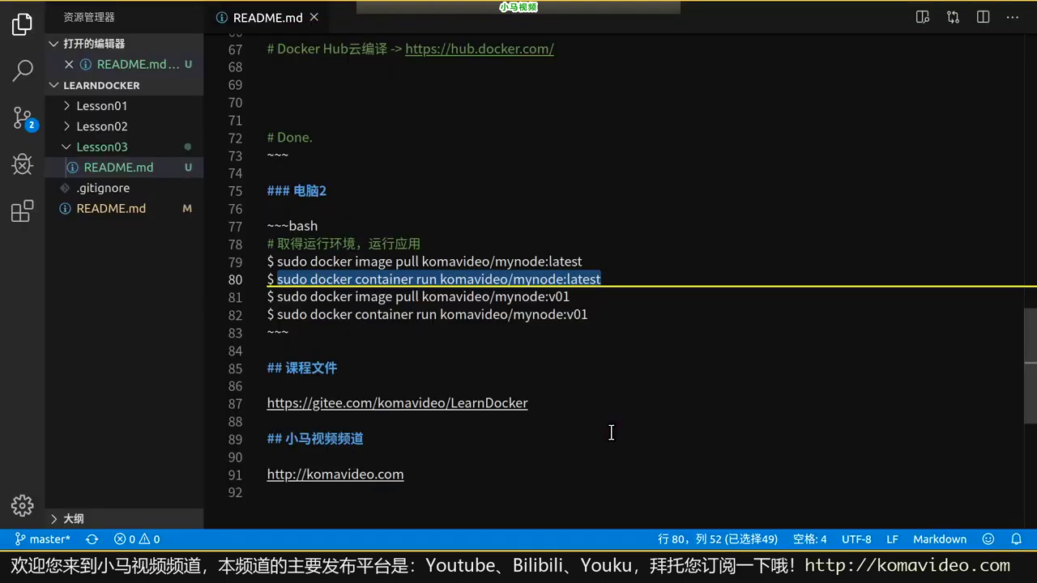
key("alt+Tab")
key("alt+Tab")
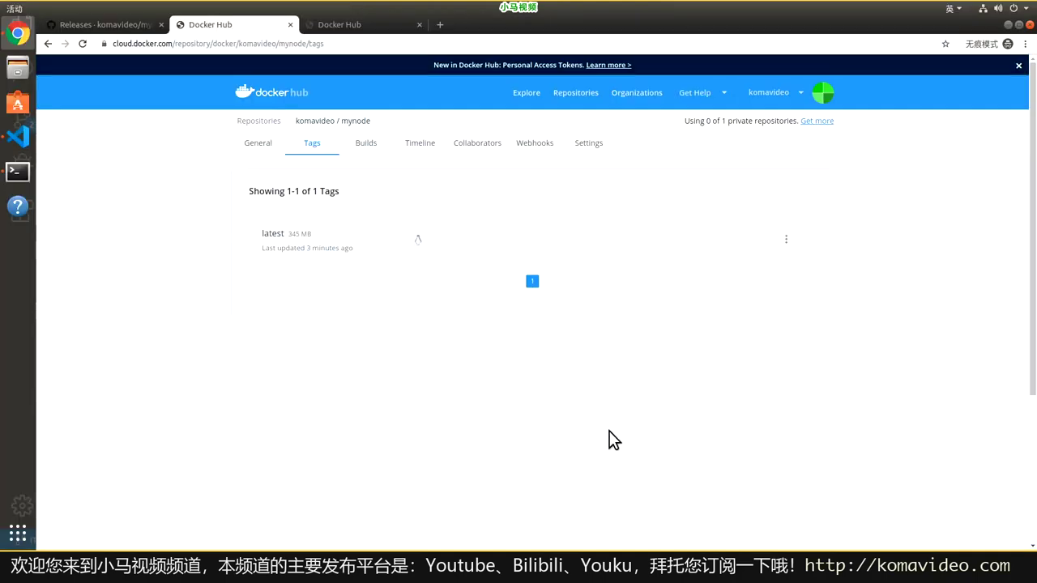
left_click(366, 145)
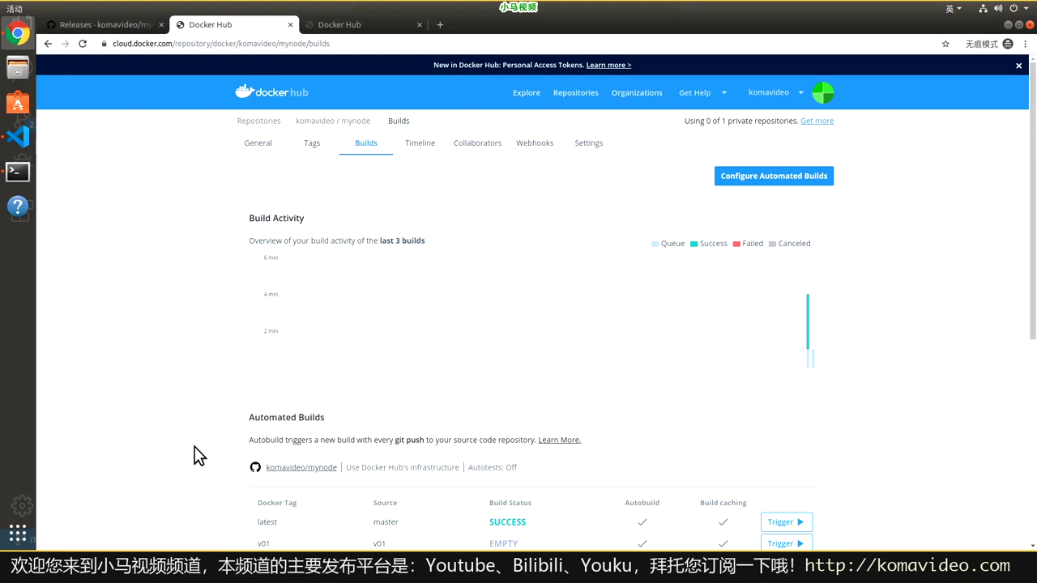
scroll(216, 420, "down", 1)
scroll(247, 395, "up", 1)
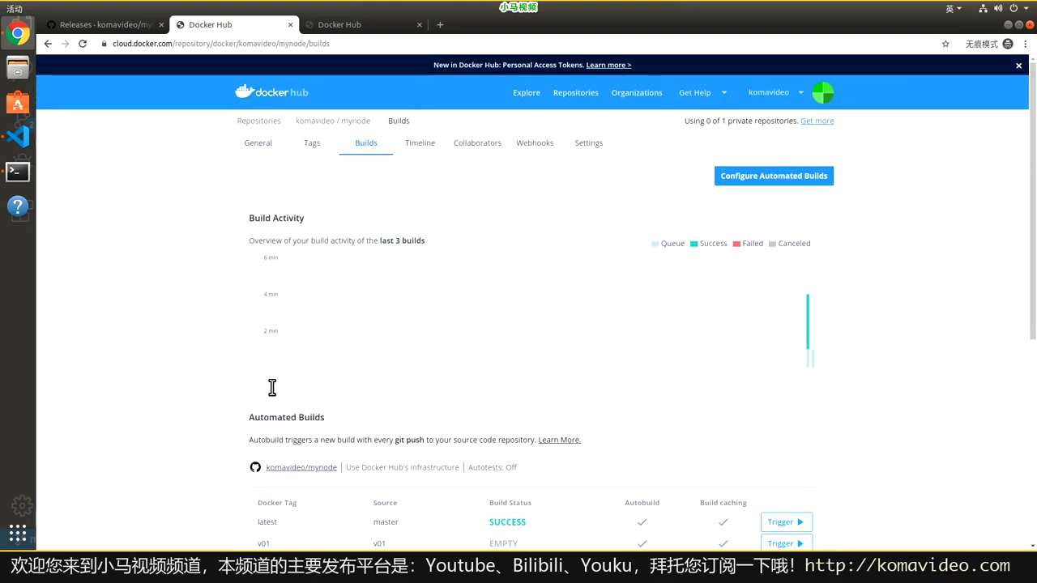
left_click(314, 151)
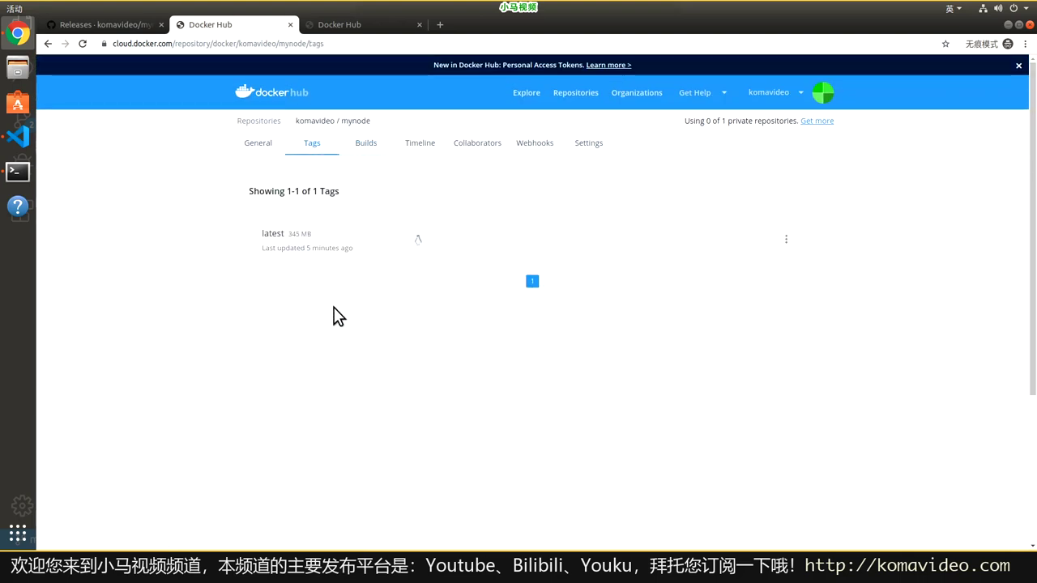
Switch to Visual Studio Code and review the README's pull and run commands for komavideo/mynode:v01.
key("alt+Tab")
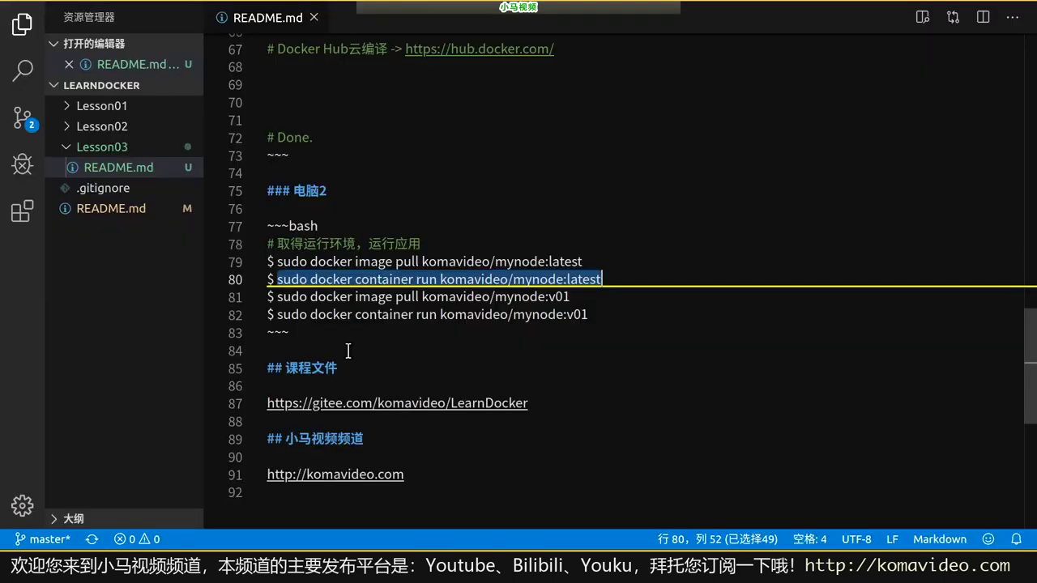
left_click(525, 314)
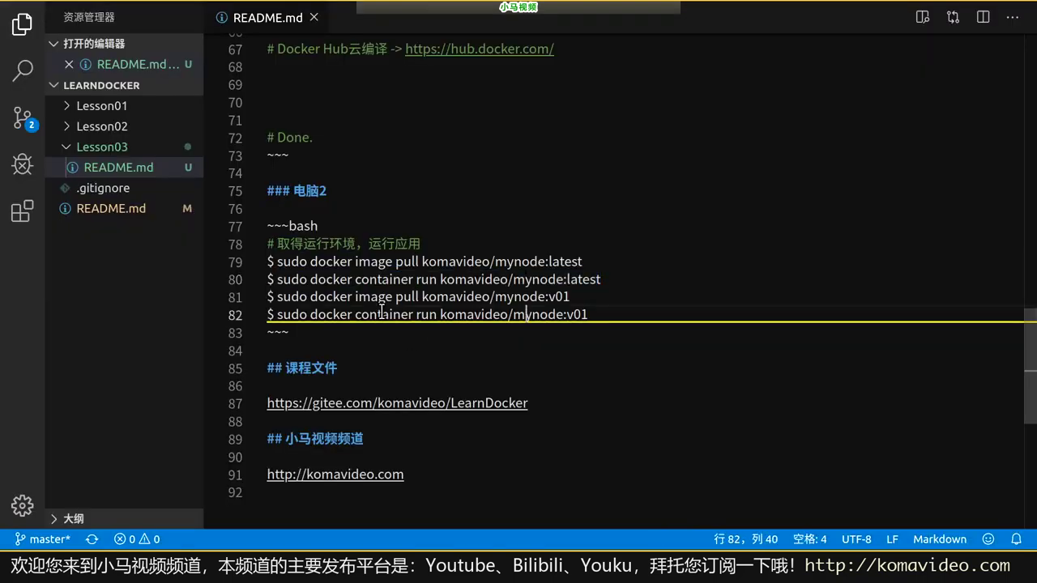
left_click_drag(279, 300, 630, 297)
left_click(279, 315)
left_click_drag(279, 315, 657, 319)
left_click(643, 350)
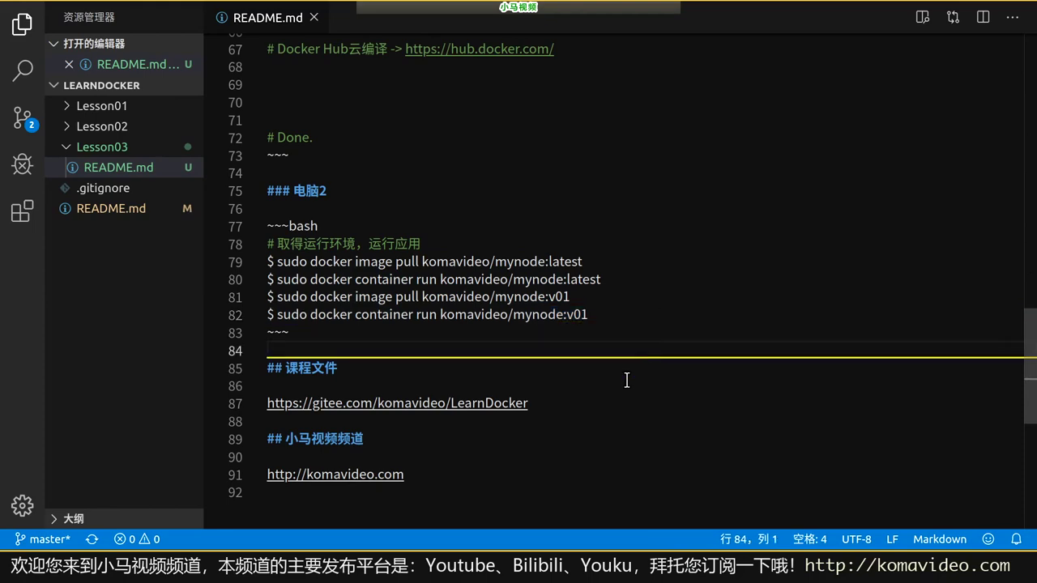
Review the README's helo.js code and Dockerfile contents, along with the commands for building and running komavideo/mynode:v01.
scroll(627, 380, "up", 5)
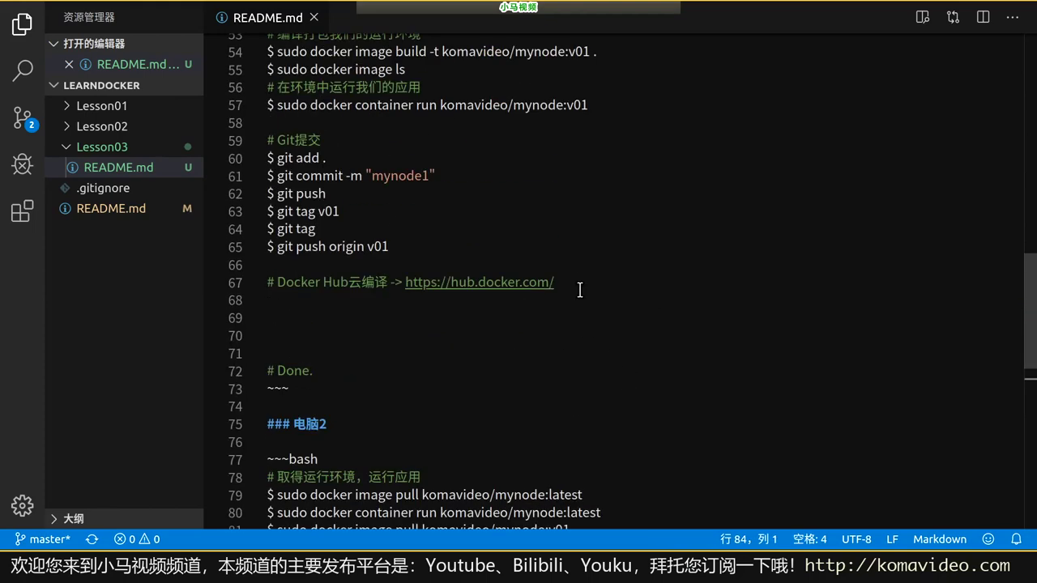
scroll(580, 289, "up", 8)
left_click_drag(457, 224, 264, 220)
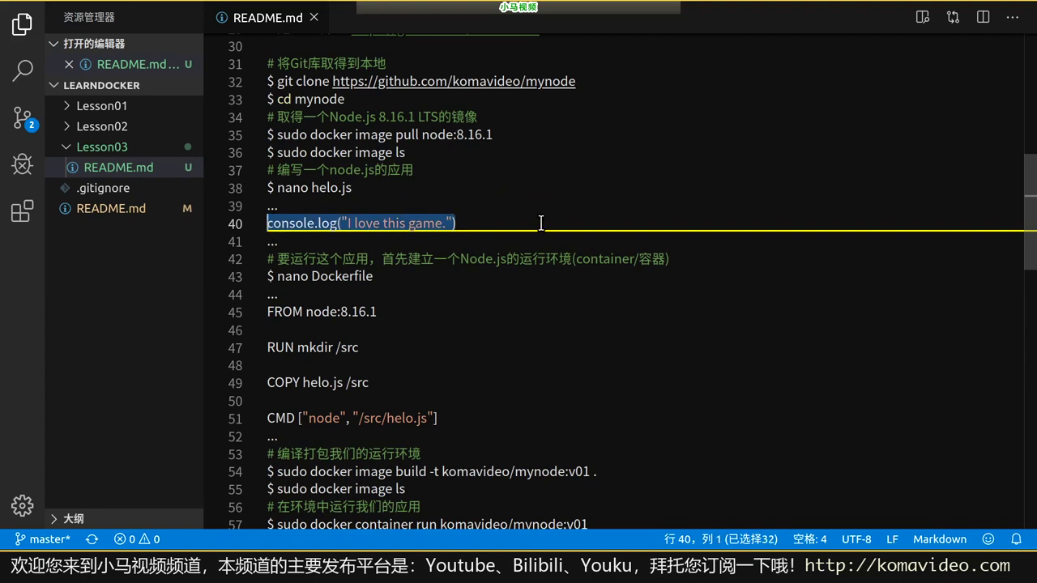
left_click(454, 331)
scroll(451, 336, "down", 2)
left_click(310, 324)
left_click_drag(311, 325, 481, 322)
scroll(571, 328, "down", 2)
left_click(586, 339)
left_click(270, 285, "shift")
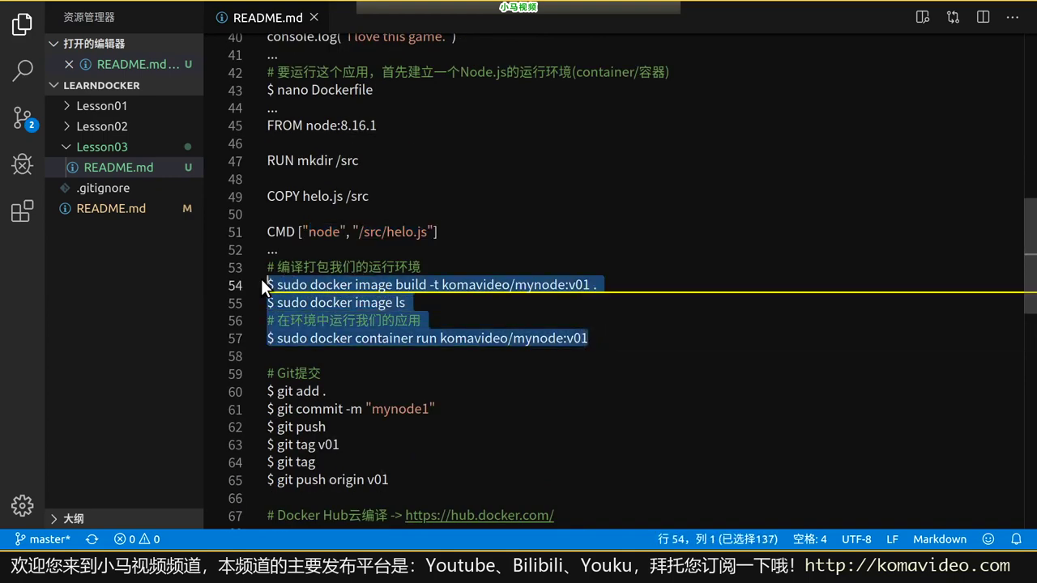
Review the README's Git commit and tag commands and the Docker Hub cloud build line.
left_click(489, 388)
scroll(470, 394, "down", 1)
left_click(455, 399)
left_click_drag(348, 397, 261, 344)
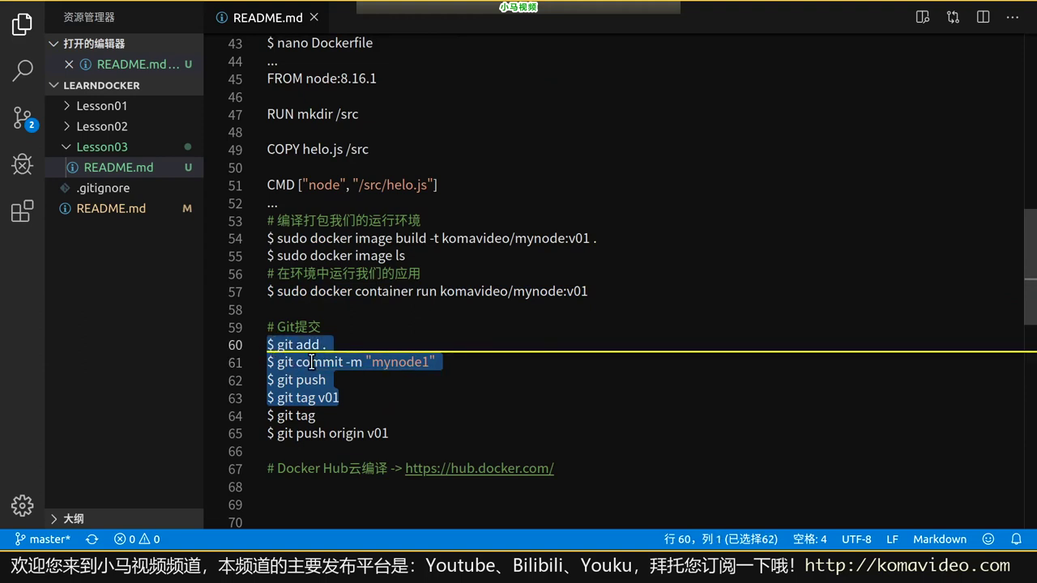
scroll(543, 359, "down", 1)
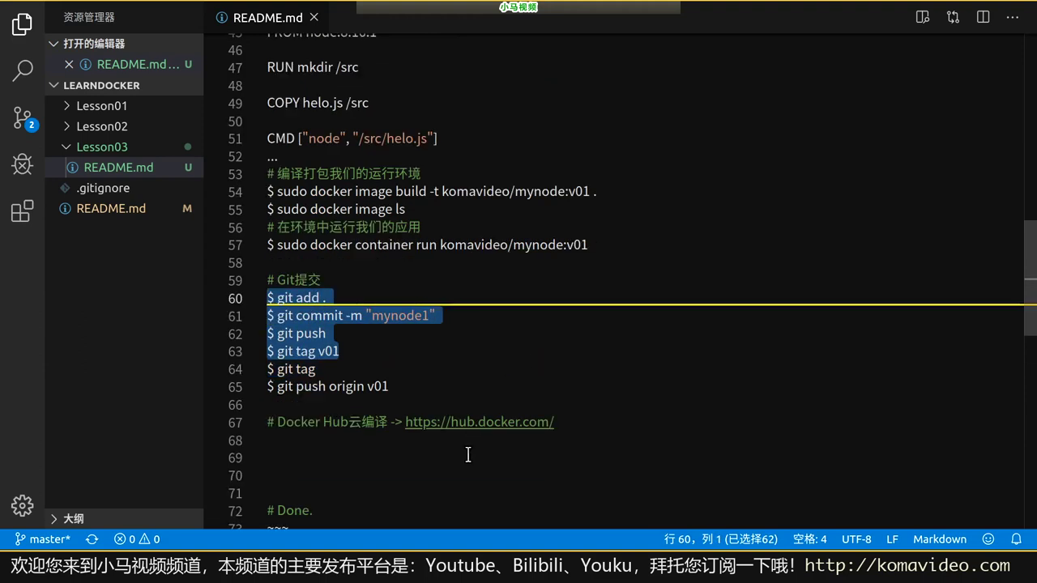
left_click(290, 461)
left_click_drag(290, 460, 255, 421)
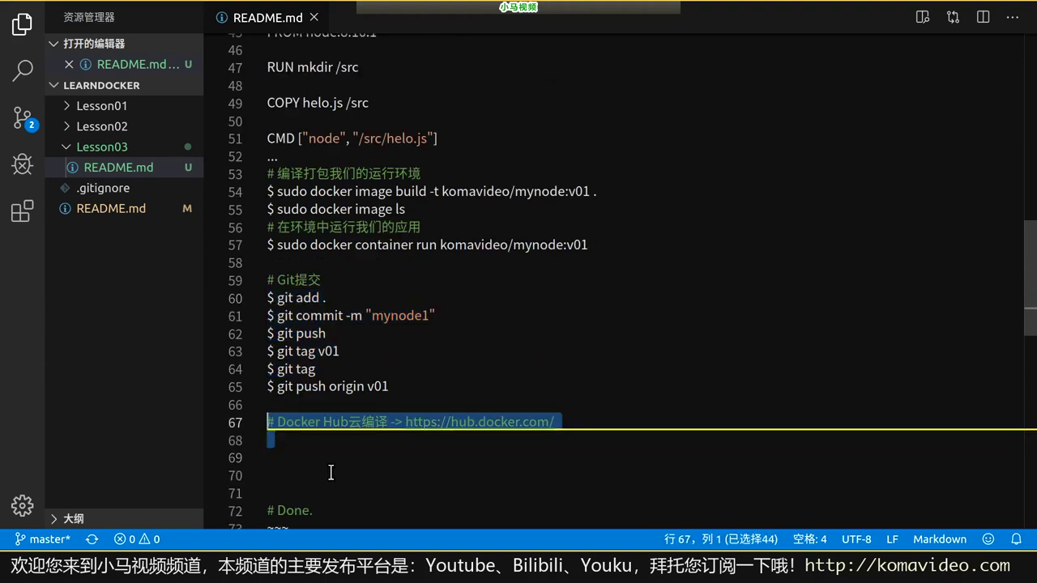
Review the image pull and container run commands in the README's 电脑2 section.
scroll(331, 474, "down", 6)
left_click_drag(724, 343, 283, 298)
left_click(417, 136)
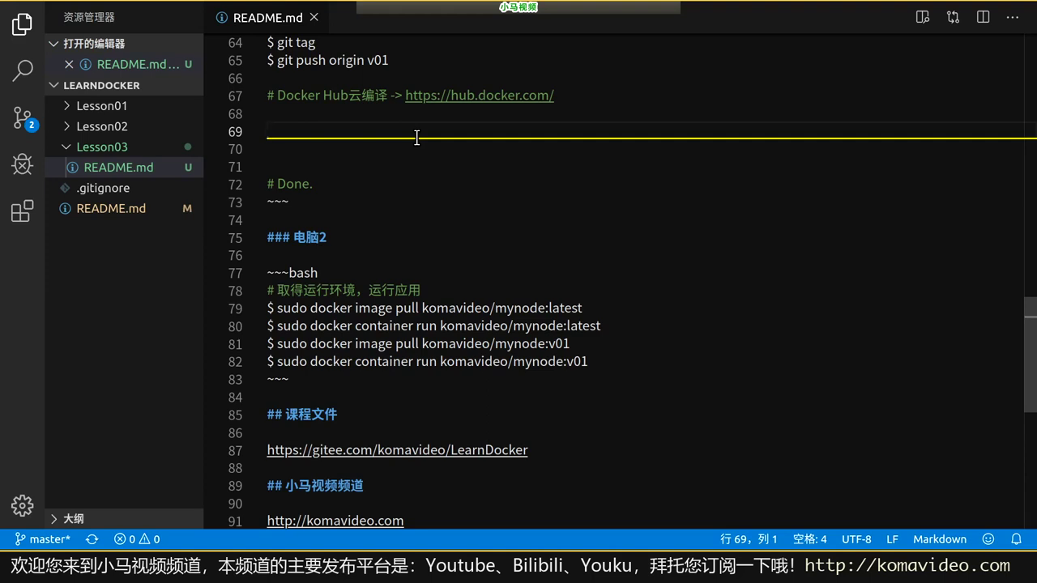
Switch to Chrome and check the build status of the latest and v01 tags in mynode's automated builds.
key("alt+Tab")
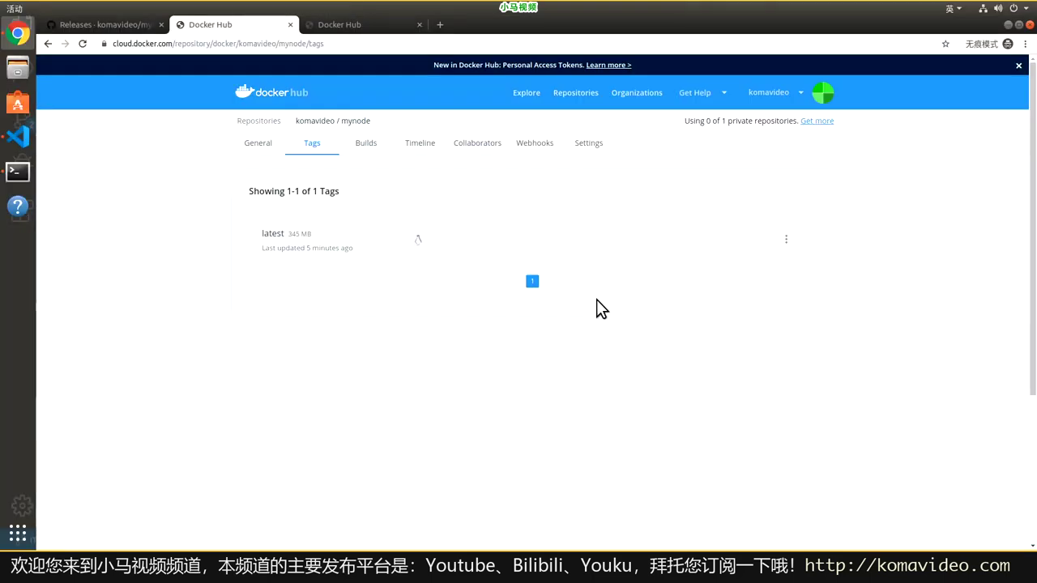
left_click(365, 142)
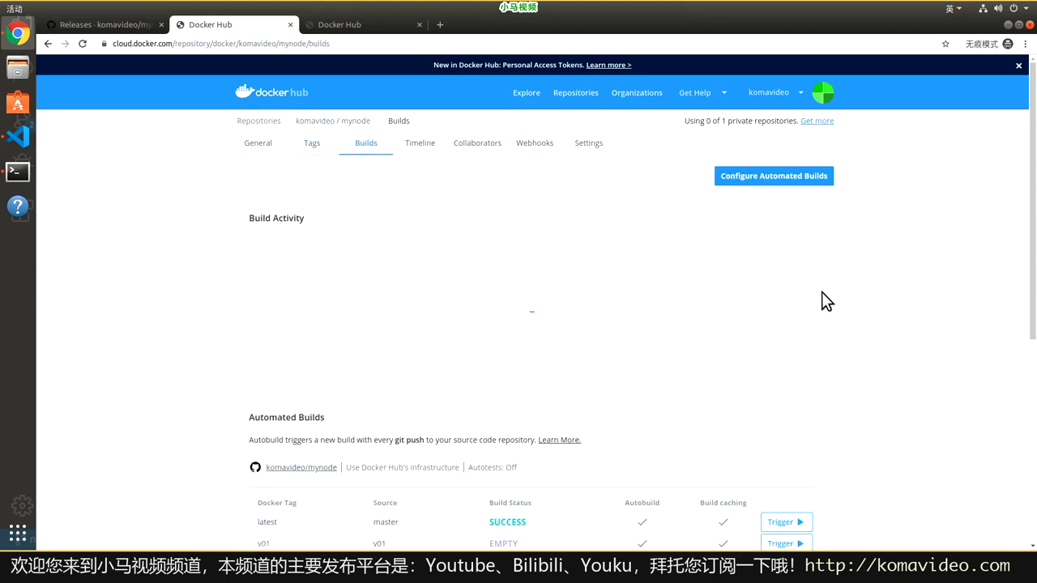
scroll(939, 330, "down", 2)
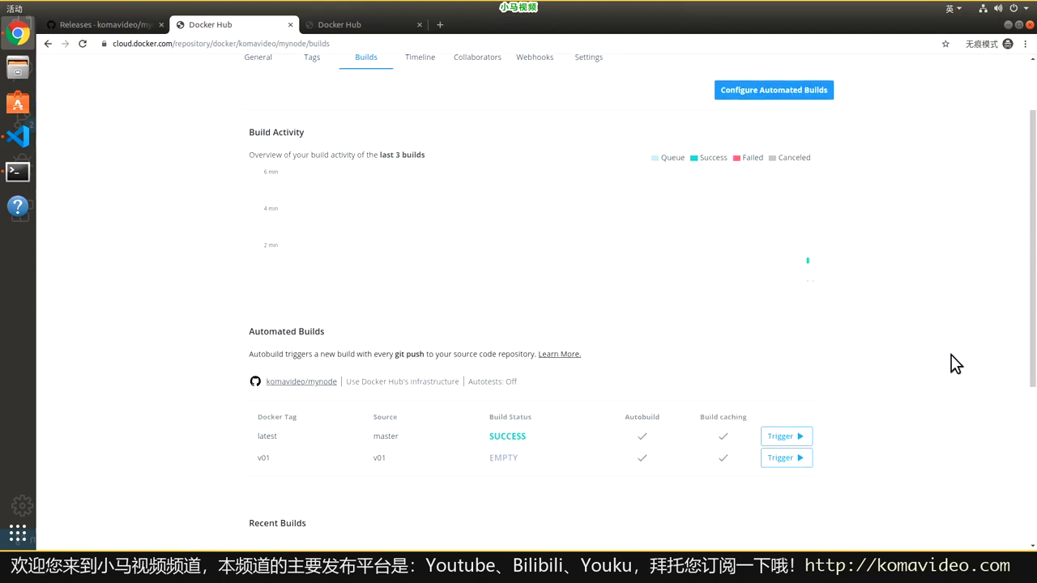